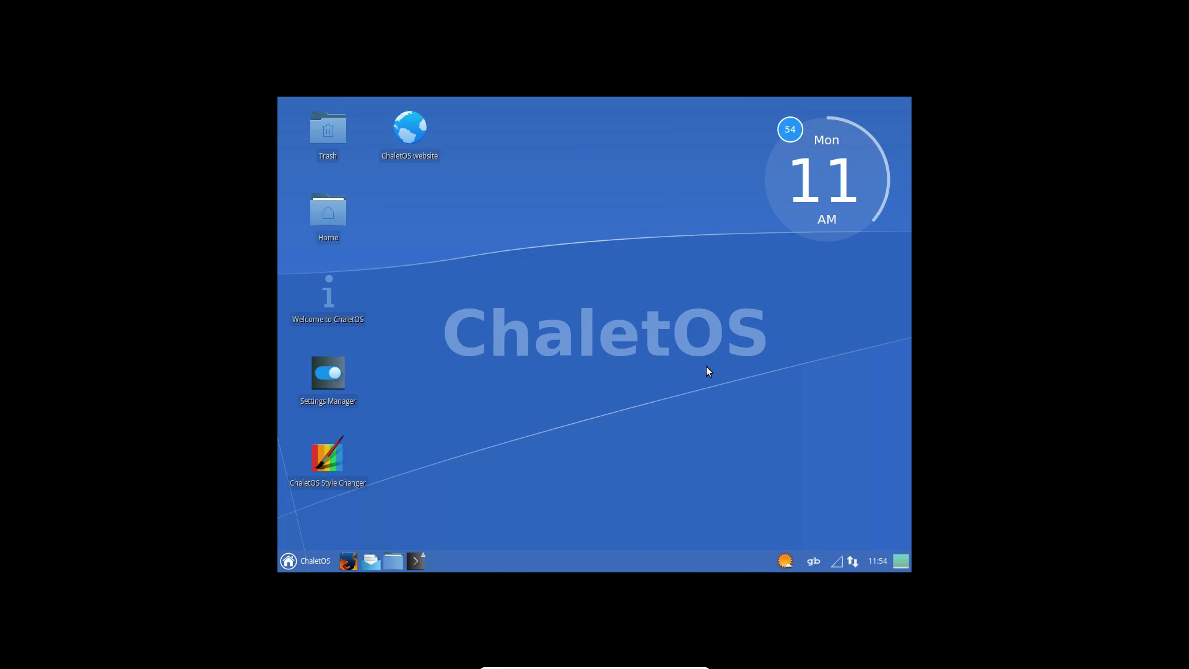
Step: Insert the Guest Additions CD image and bring up the context menu in its mounted folder
{"action": "mouse_move", "coordinate": [514, 666]}
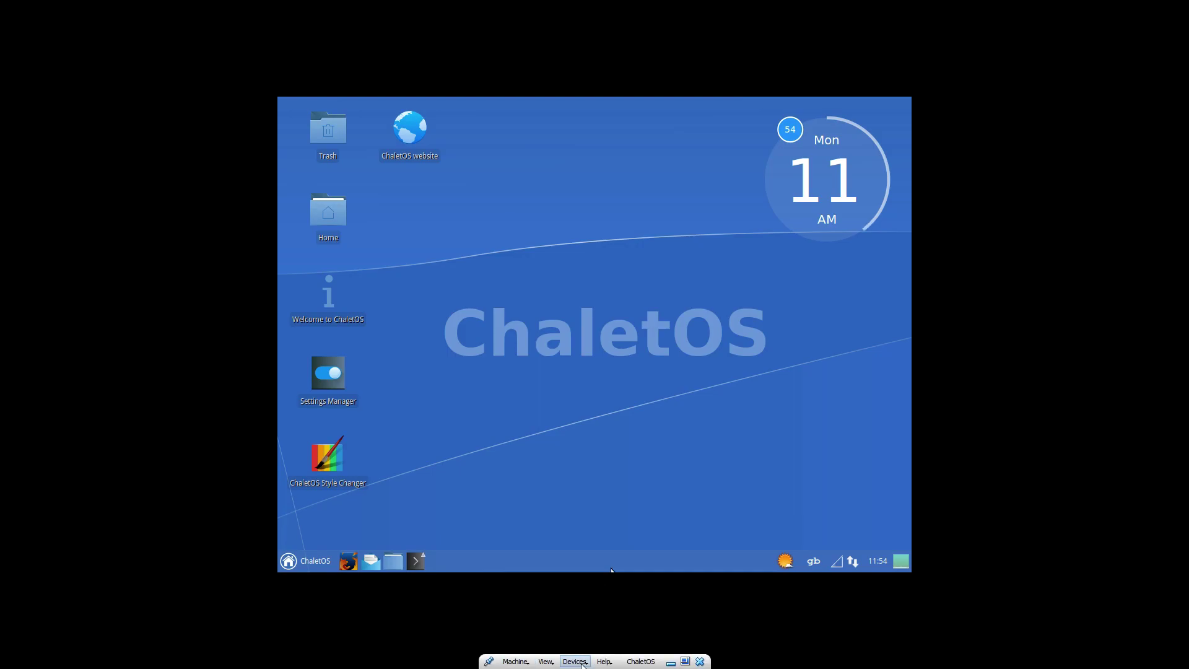
{"action": "left_click", "coordinate": [583, 664]}
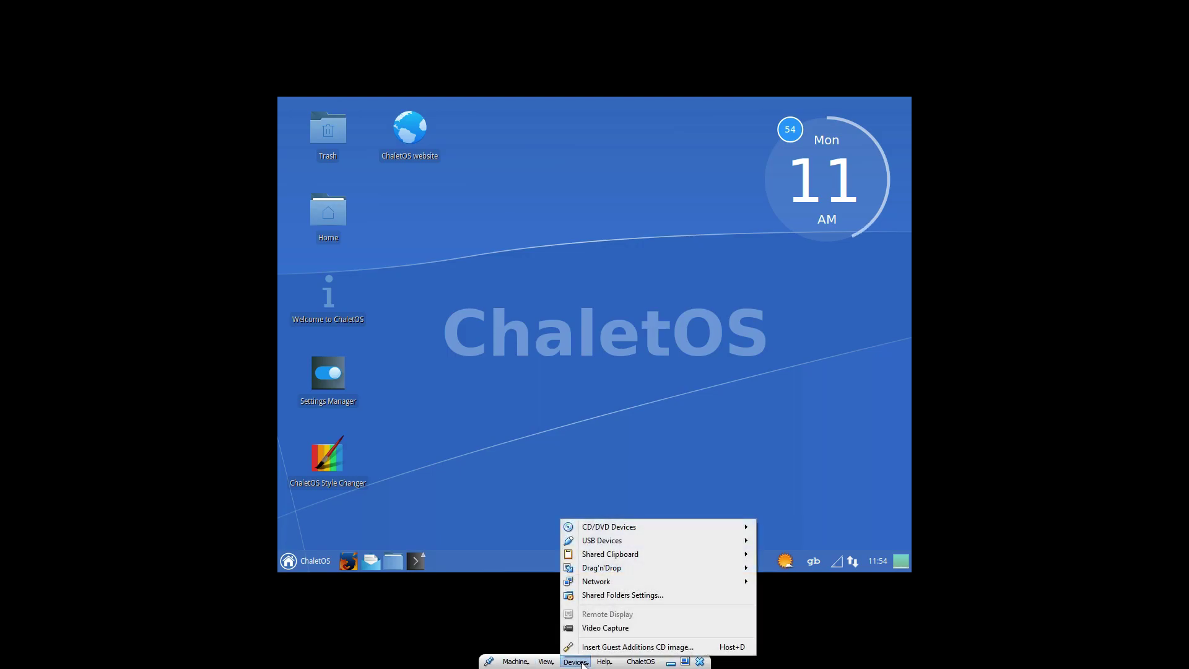
{"action": "left_click", "coordinate": [632, 645]}
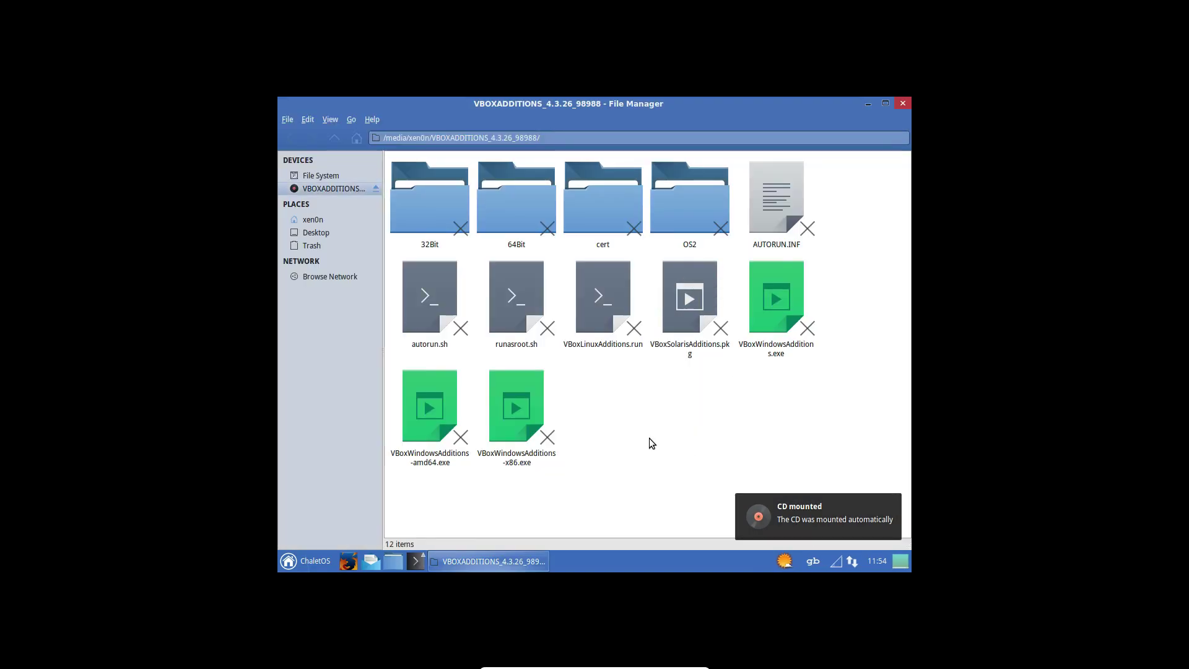
{"action": "right_click", "coordinate": [640, 431]}
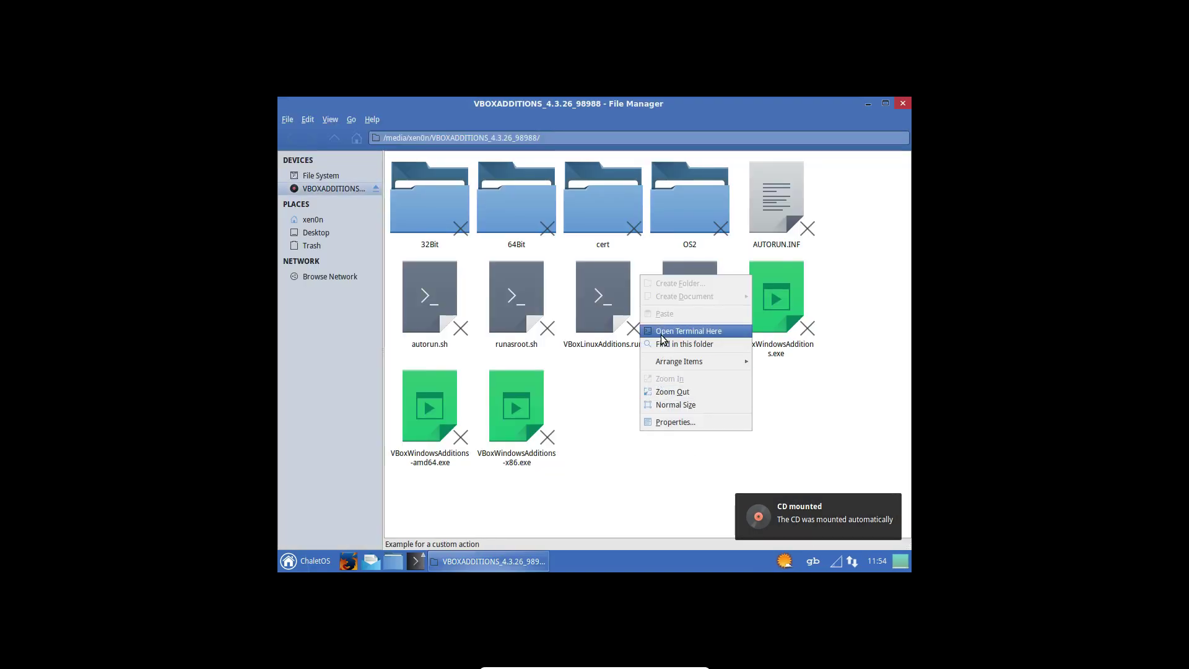
{"action": "left_click", "coordinate": [495, 107]}
{"action": "right_click", "coordinate": [608, 405]}
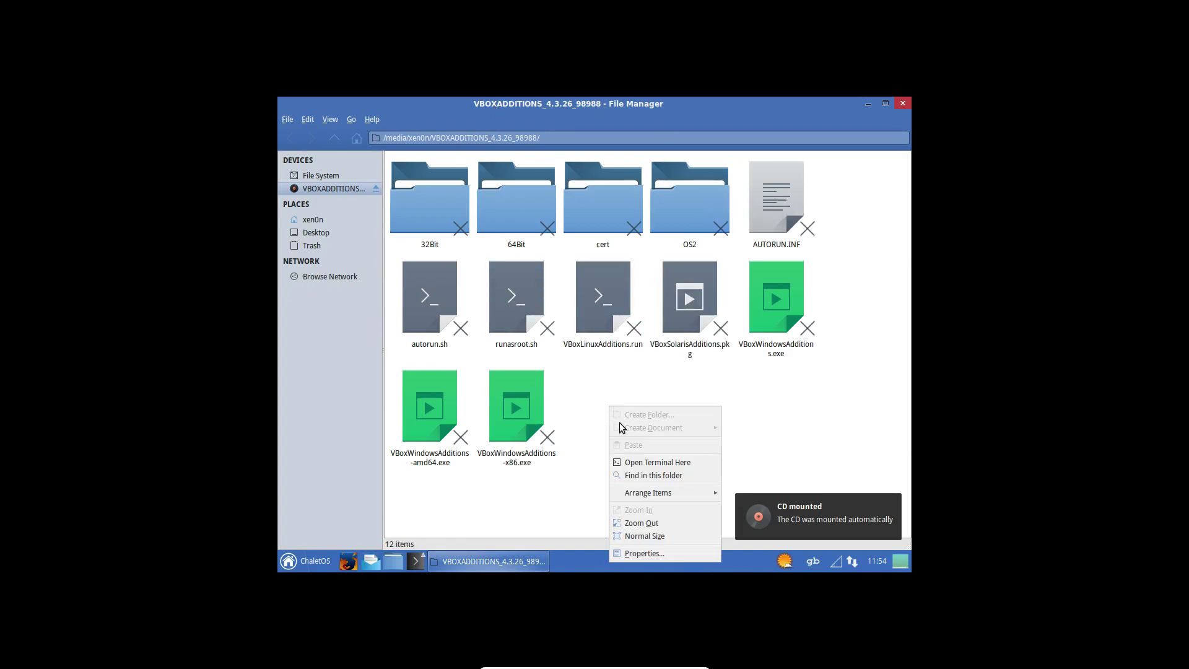
Step: Open a terminal in the Guest Additions folder and run sudo ./VBoxLinuxAdditions.run
{"action": "left_click", "coordinate": [615, 462]}
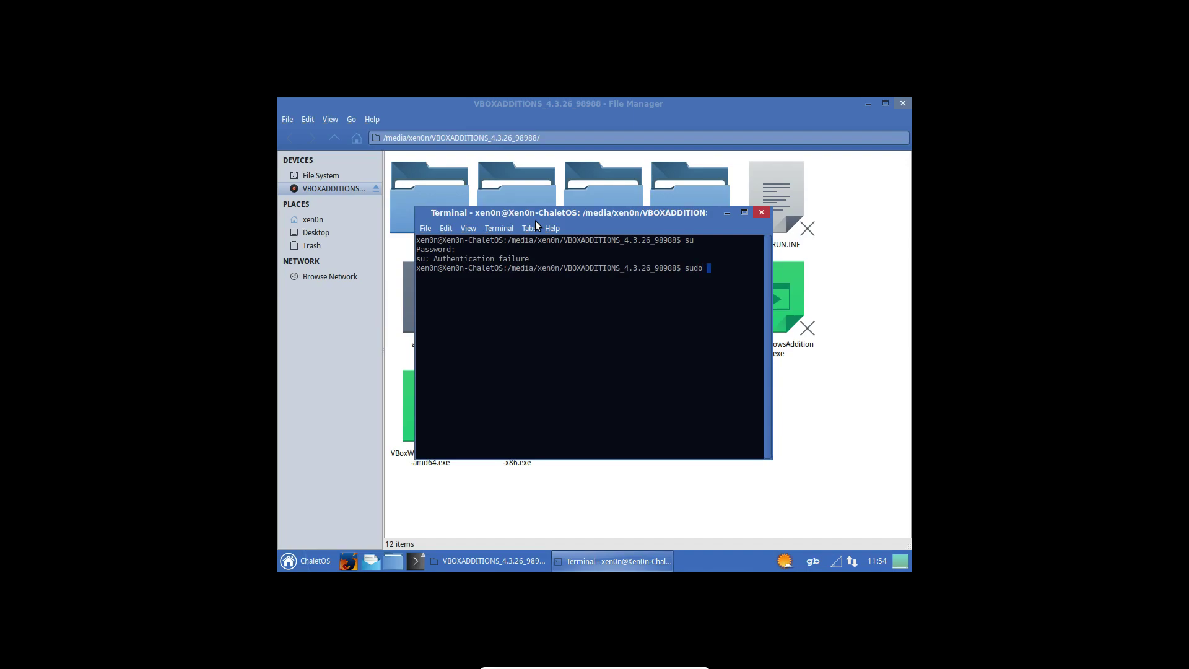
{"action": "type", "text": "./VBoxLinuxAdditions.run"}
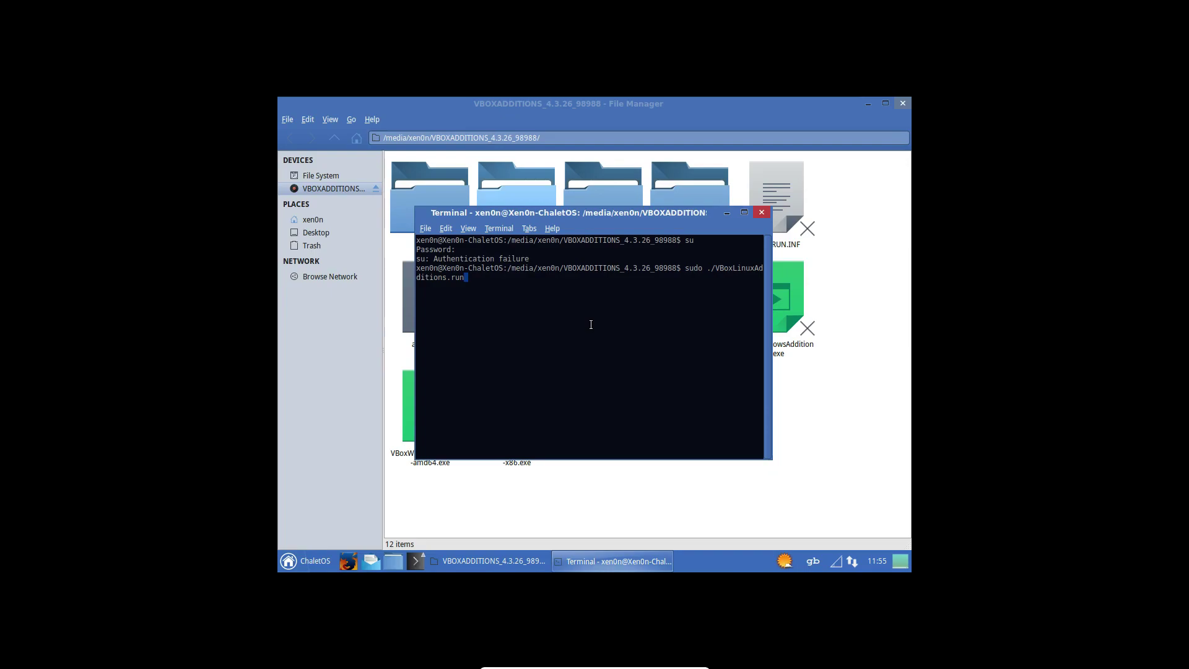
{"action": "key", "text": "Return"}
{"action": "key", "text": "Return"}
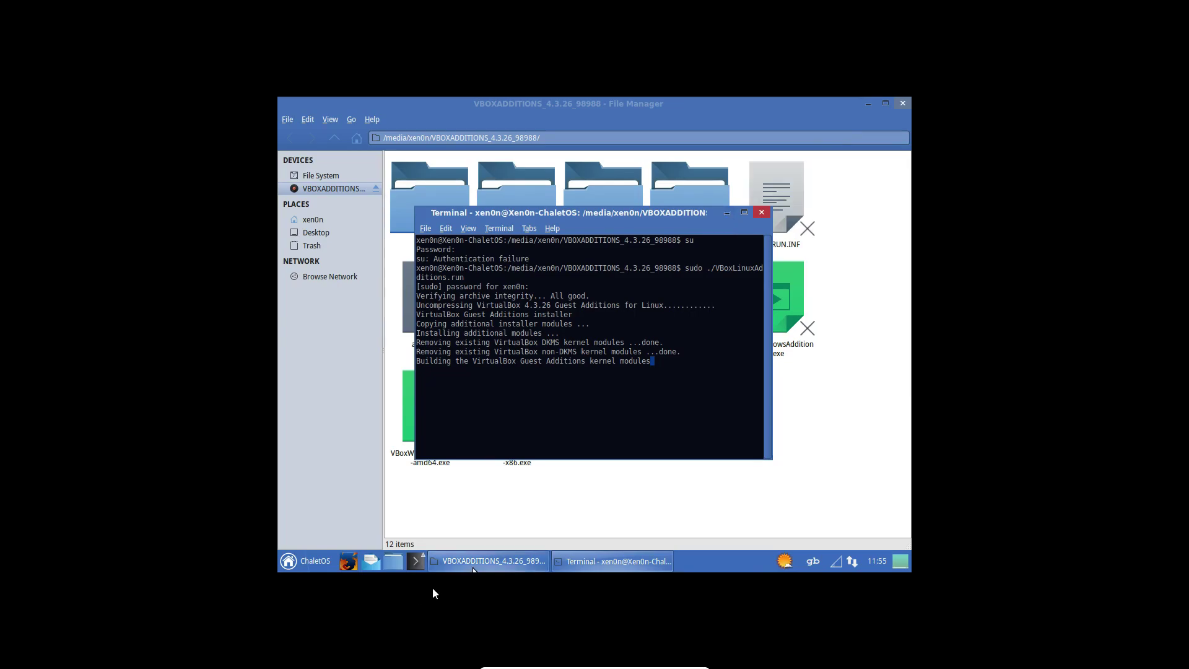
Step: Close the file manager window from its taskbar button and reposition the terminal
{"action": "right_click", "coordinate": [451, 556]}
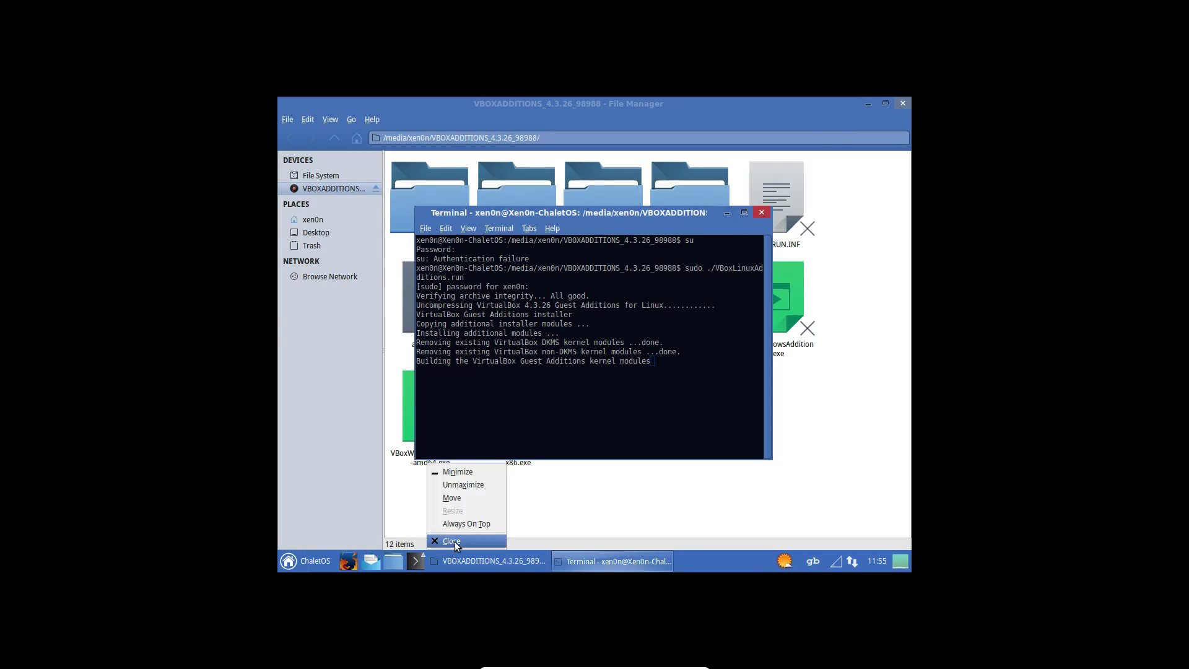
{"action": "left_click", "coordinate": [455, 541]}
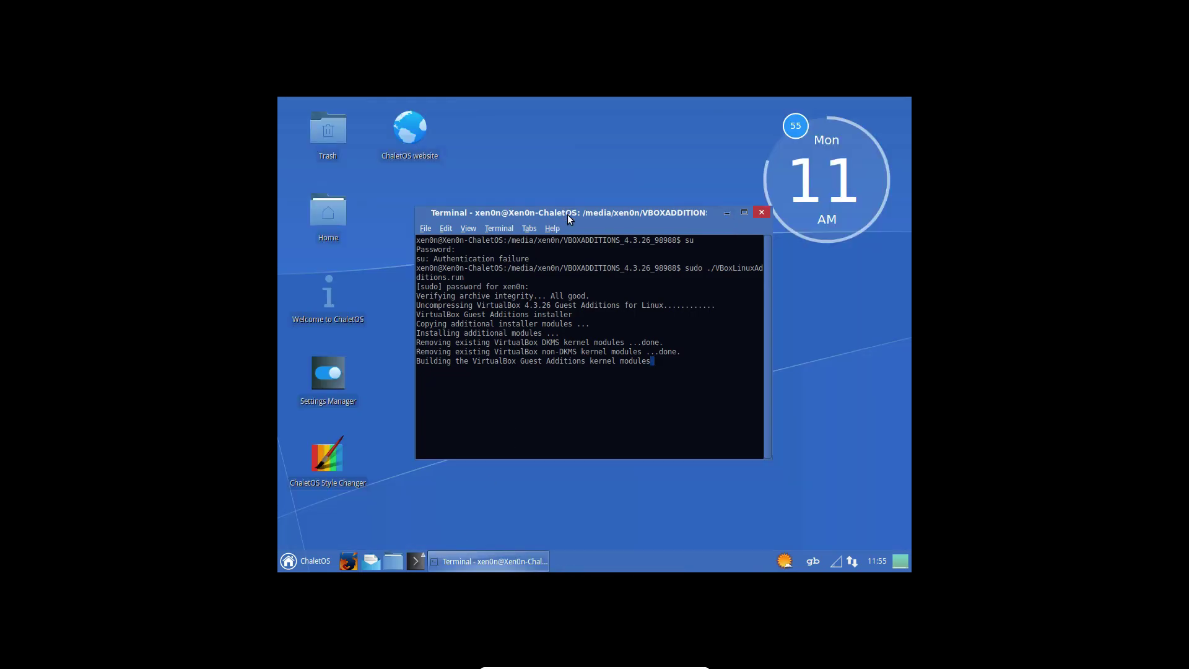
{"action": "mouse_move", "coordinate": [567, 215]}
{"action": "left_mouse_down"}
{"action": "mouse_move", "coordinate": [553, 233]}
{"action": "mouse_move", "coordinate": [570, 197]}
{"action": "mouse_move", "coordinate": [575, 221]}
{"action": "mouse_move", "coordinate": [569, 212]}
{"action": "left_mouse_up"}
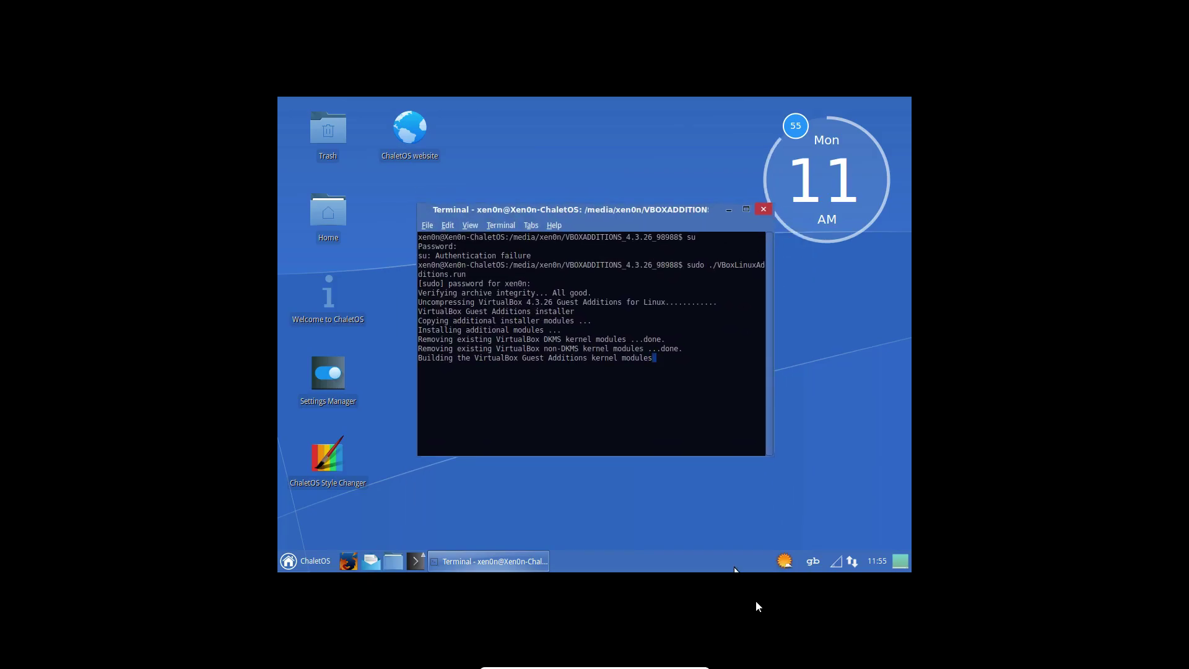
Step: Glance at the calendar, then review the detailed NYC weather report and close it
{"action": "left_click", "coordinate": [879, 560]}
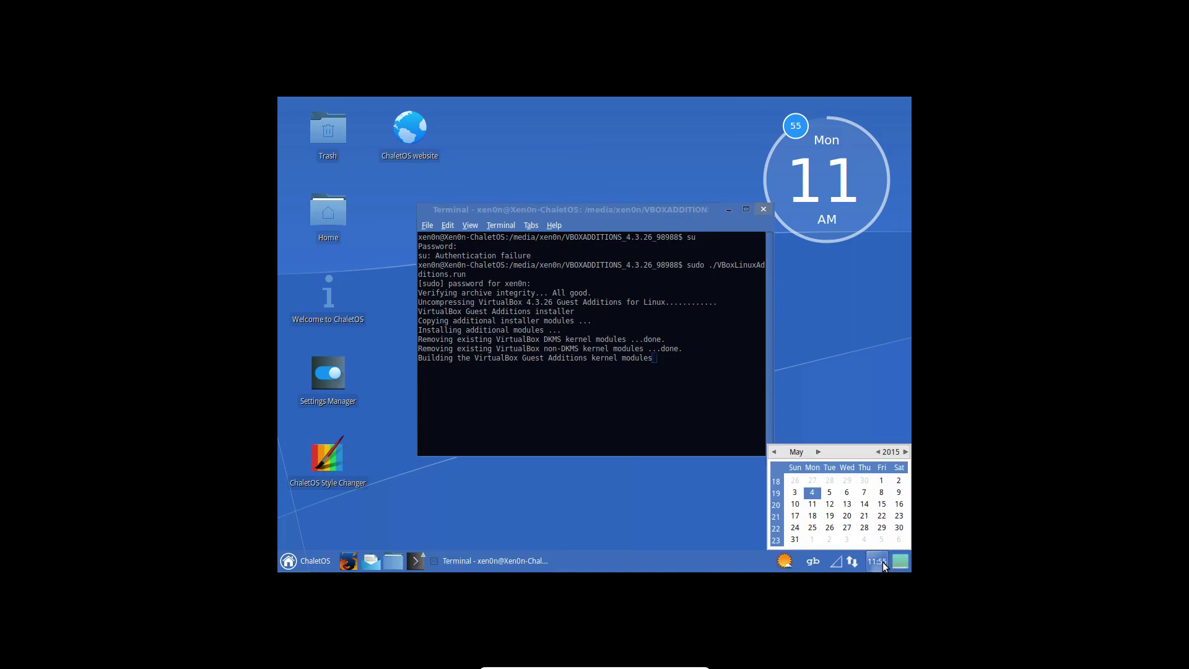
{"action": "left_click", "coordinate": [884, 565]}
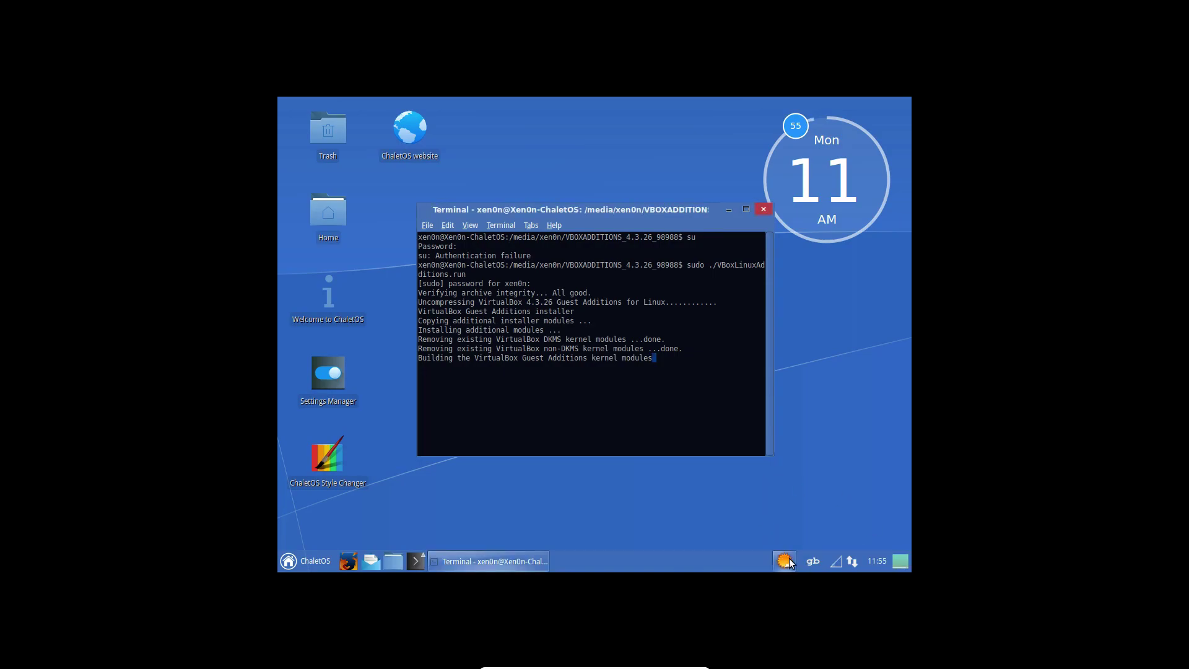
{"action": "mouse_move", "coordinate": [789, 562]}
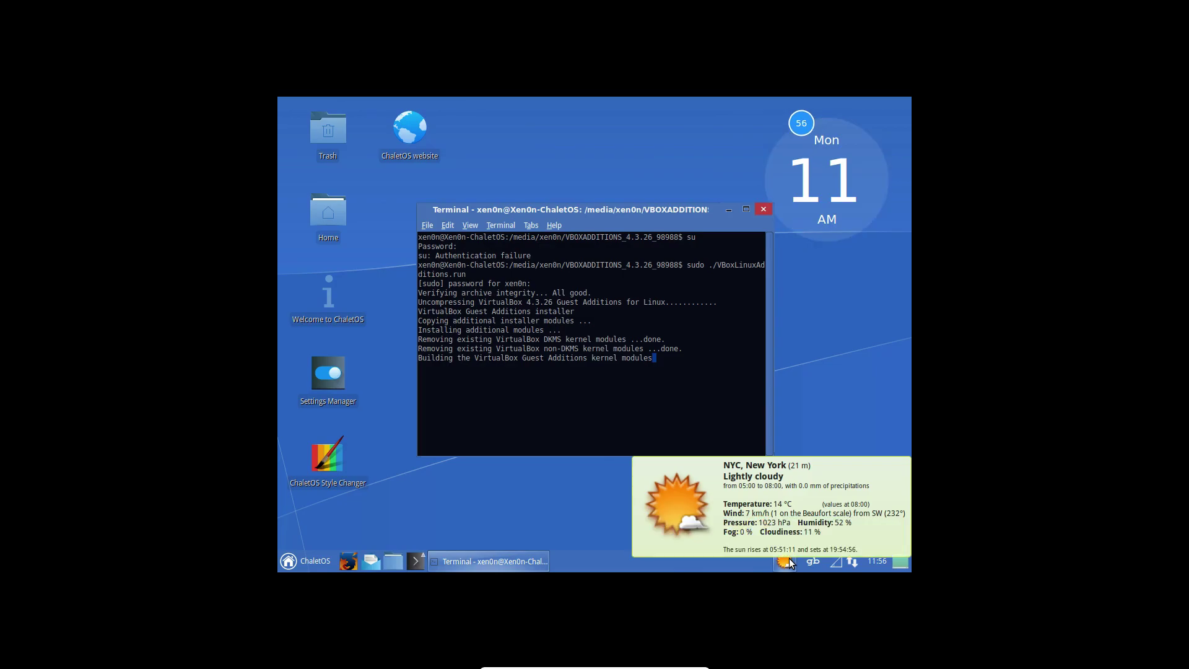
{"action": "left_click", "coordinate": [784, 562]}
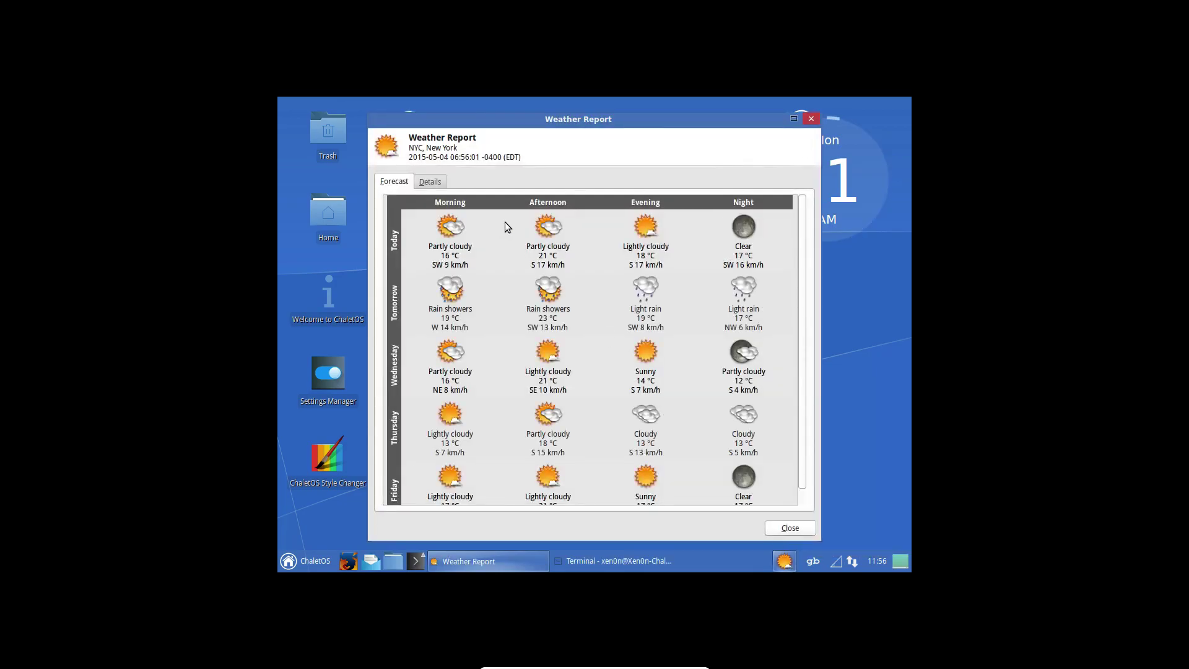
{"action": "mouse_move", "coordinate": [518, 221]}
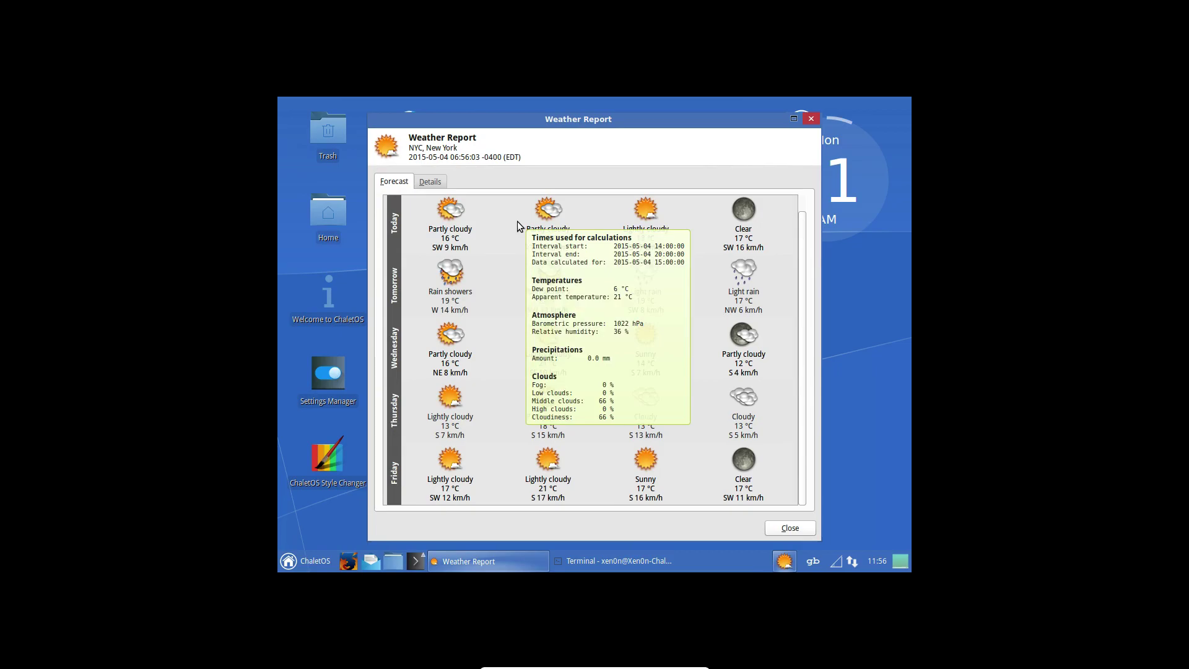
{"action": "left_click", "coordinate": [429, 179]}
{"action": "scroll", "coordinate": [594, 249], "scroll_direction": "down", "scroll_amount": 5}
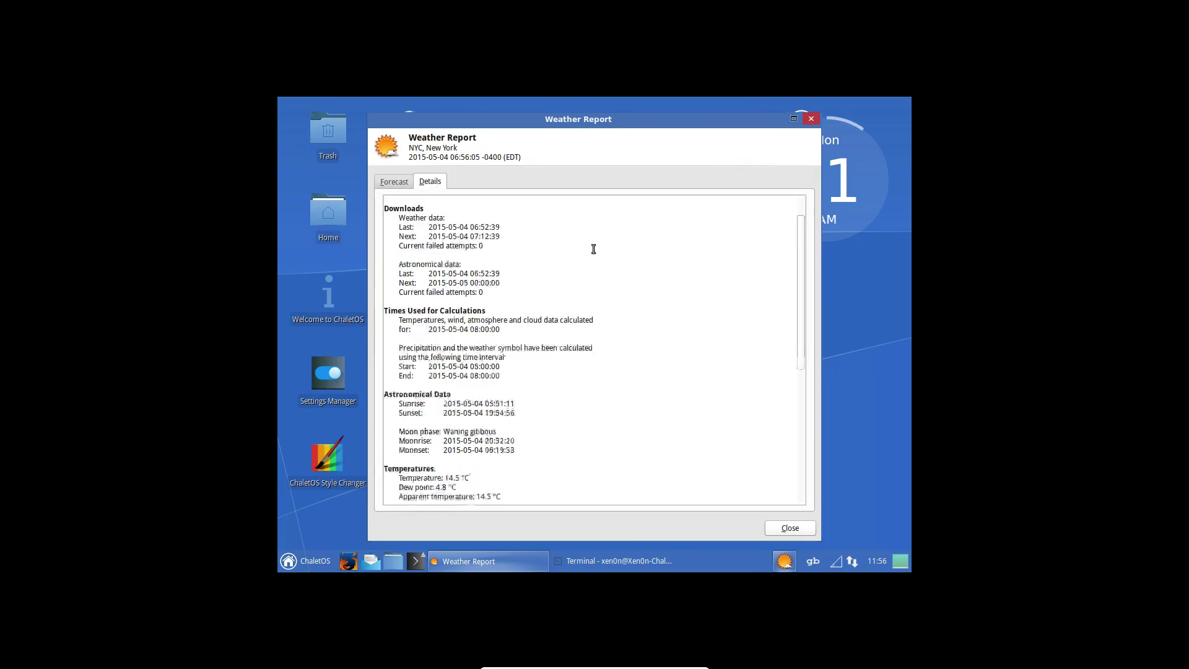
{"action": "scroll", "coordinate": [704, 199], "scroll_direction": "up", "scroll_amount": 5}
{"action": "scroll", "coordinate": [767, 183], "scroll_direction": "up", "scroll_amount": 1}
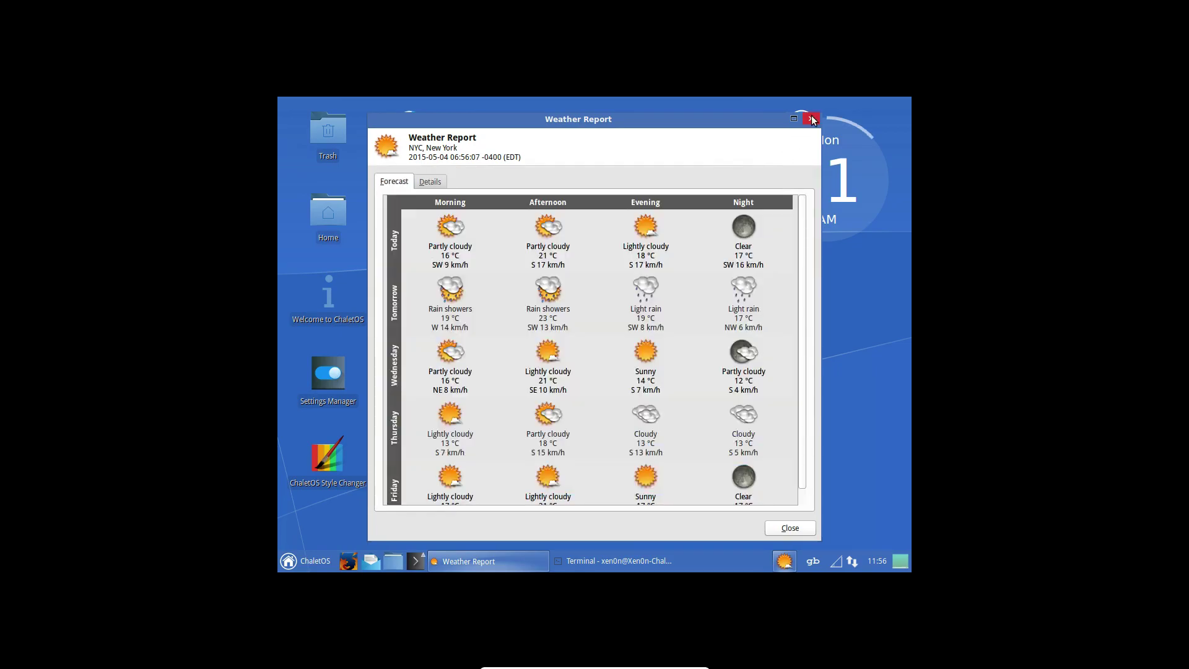
{"action": "left_click", "coordinate": [811, 118]}
Step: Dismiss the weather applet options and nudge the terminal window slightly up
{"action": "right_click", "coordinate": [783, 563]}
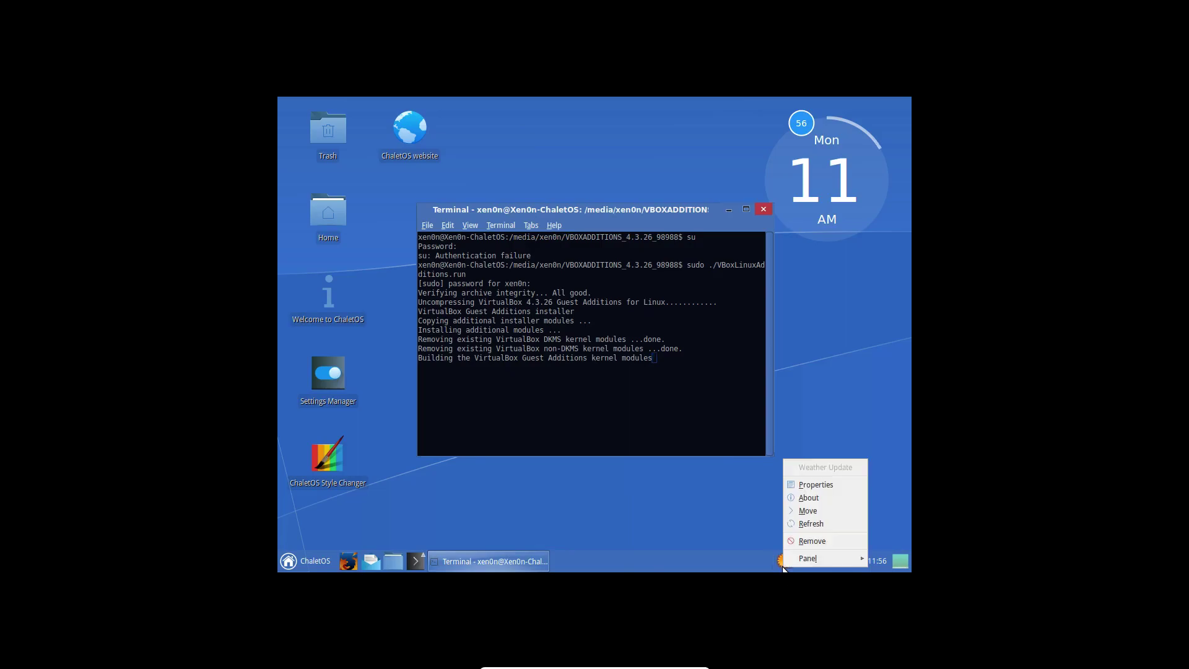
{"action": "left_click", "coordinate": [729, 510]}
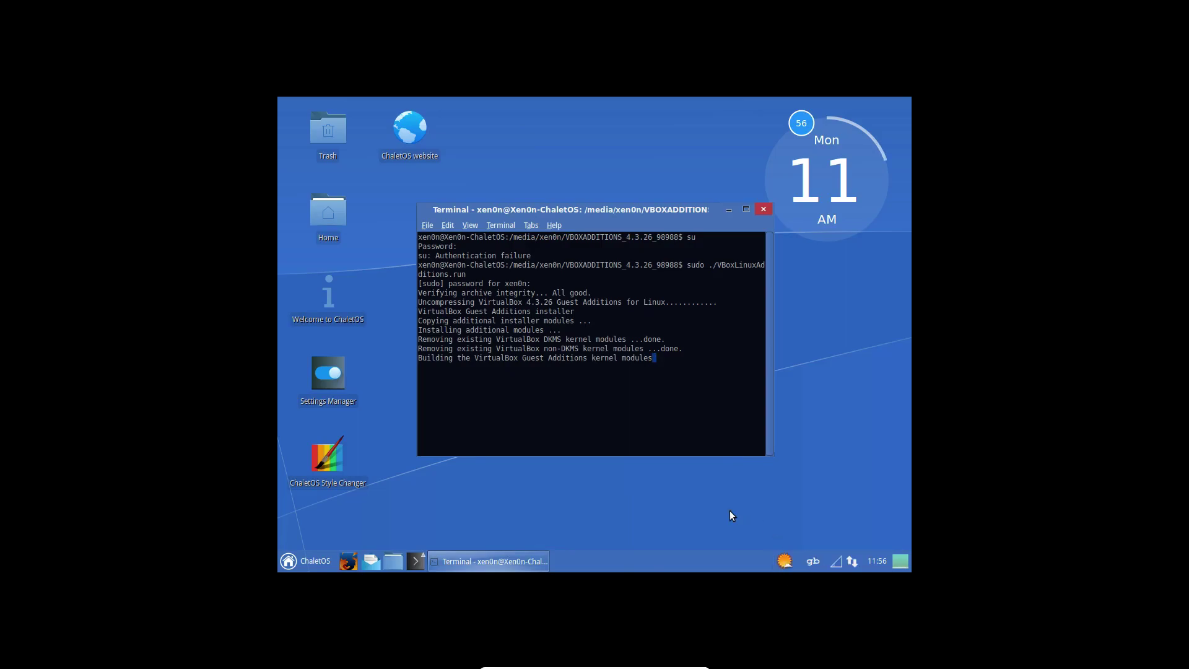
{"action": "left_click", "coordinate": [729, 510]}
{"action": "left_click_drag", "start_coordinate": [607, 221], "coordinate": [607, 216]}
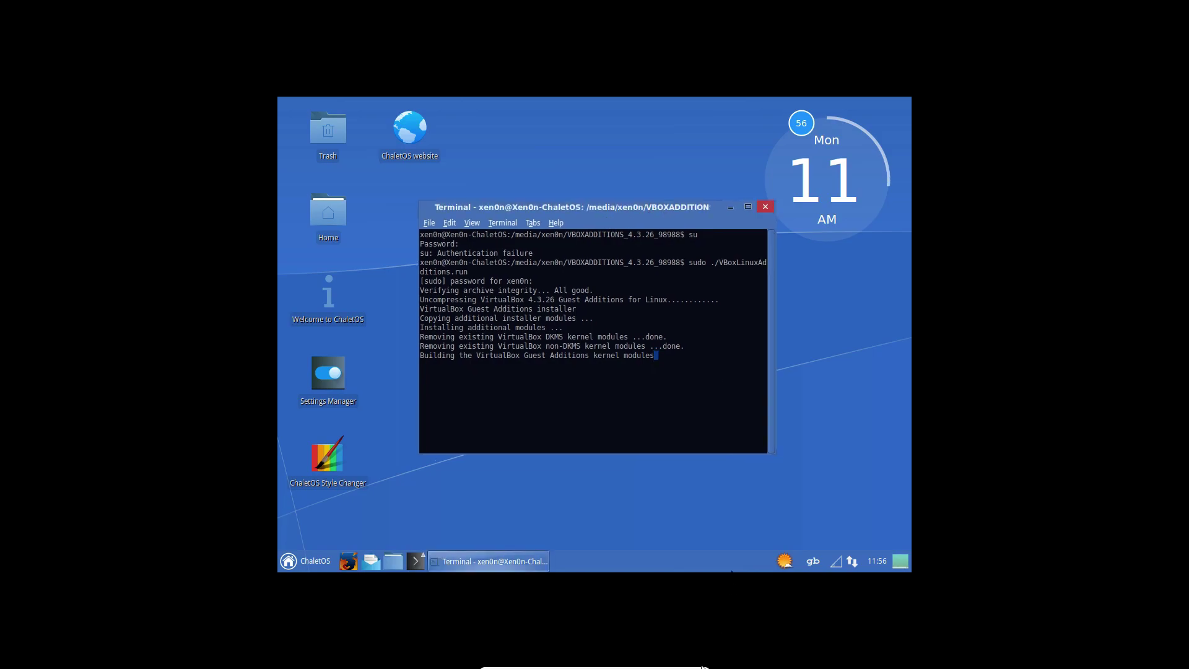
Step: Minimize the ChaletOS VM to the host desktop and restore its window
{"action": "left_click", "coordinate": [678, 663]}
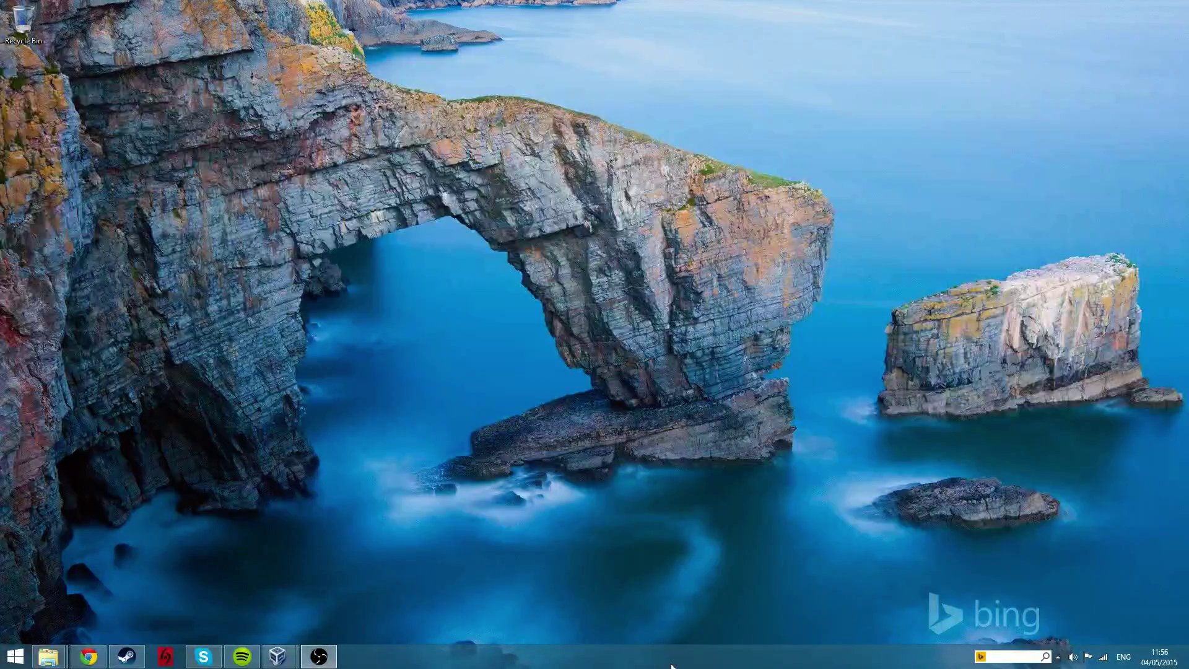
{"action": "mouse_move", "coordinate": [278, 656]}
{"action": "left_click", "coordinate": [321, 596]}
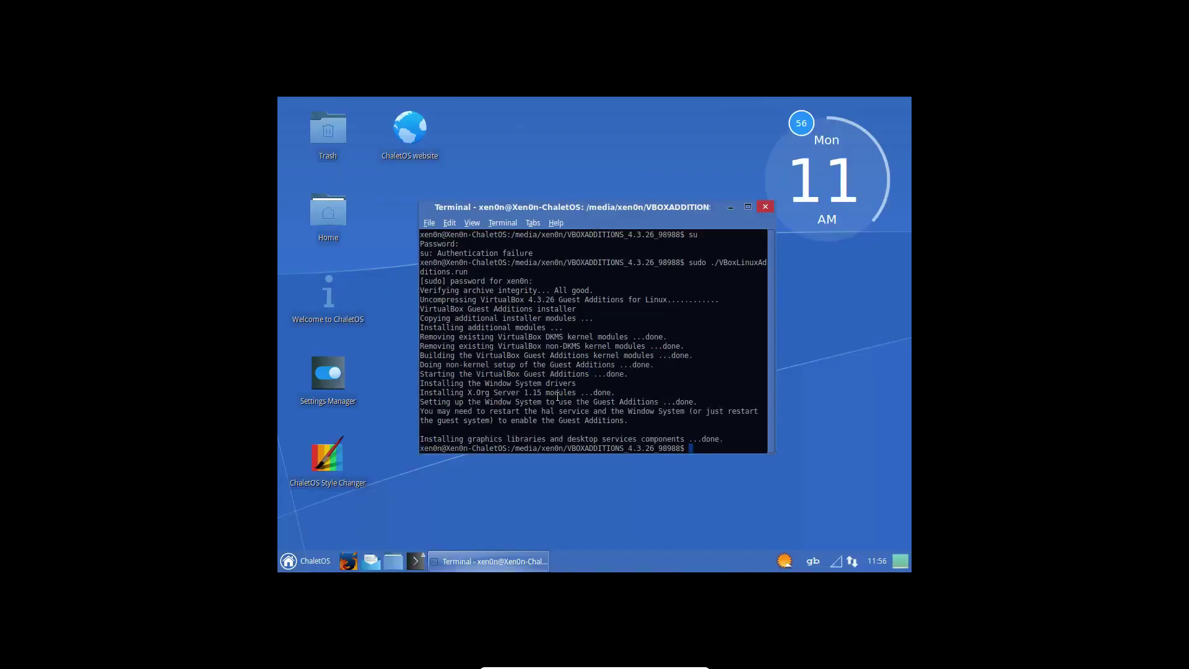
Step: Close the finished installer terminal, restart ChaletOS from the start menu, and leave fullscreen
{"action": "left_click", "coordinate": [765, 206]}
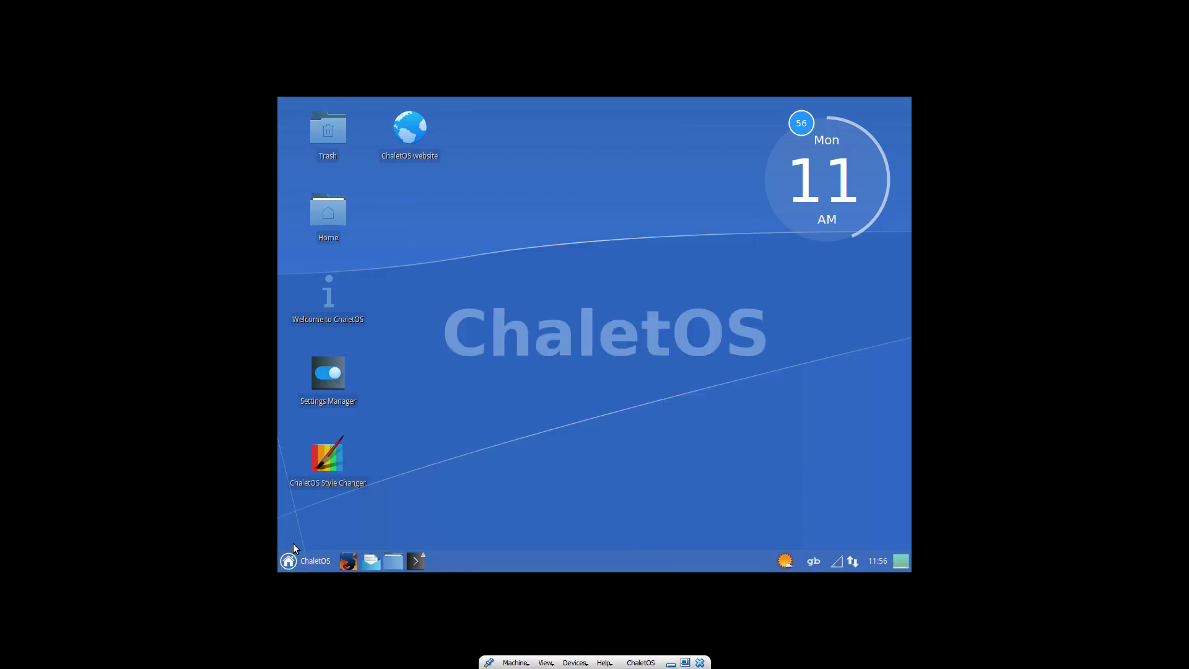
{"action": "left_click", "coordinate": [303, 557]}
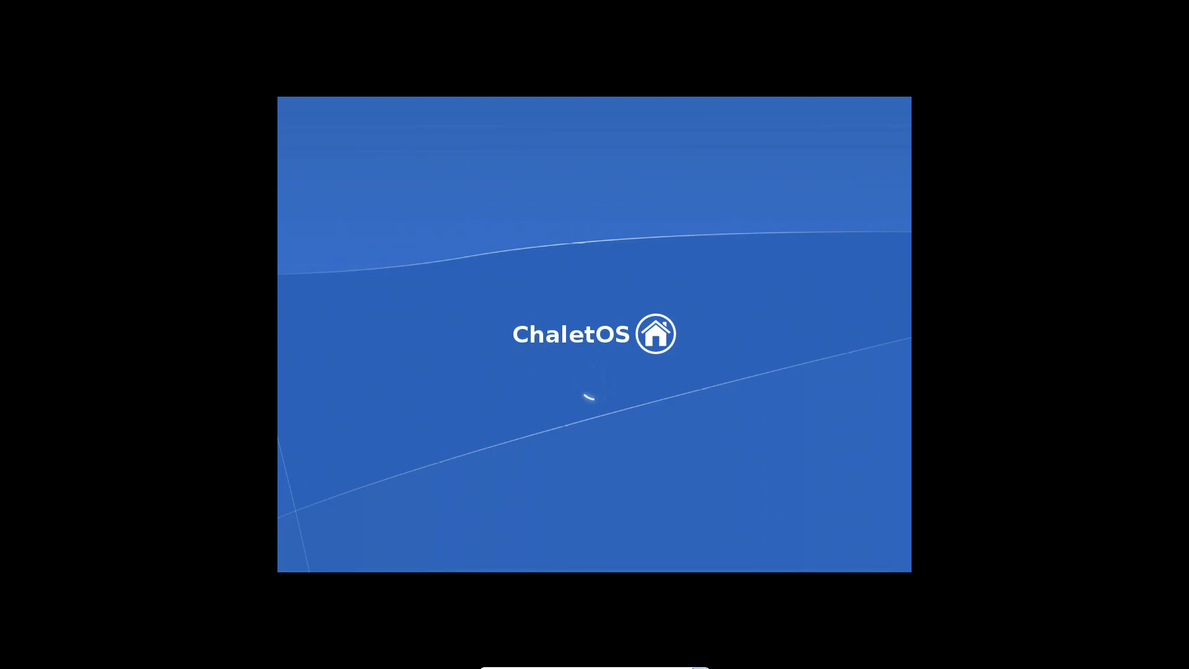
{"action": "left_click", "coordinate": [685, 660]}
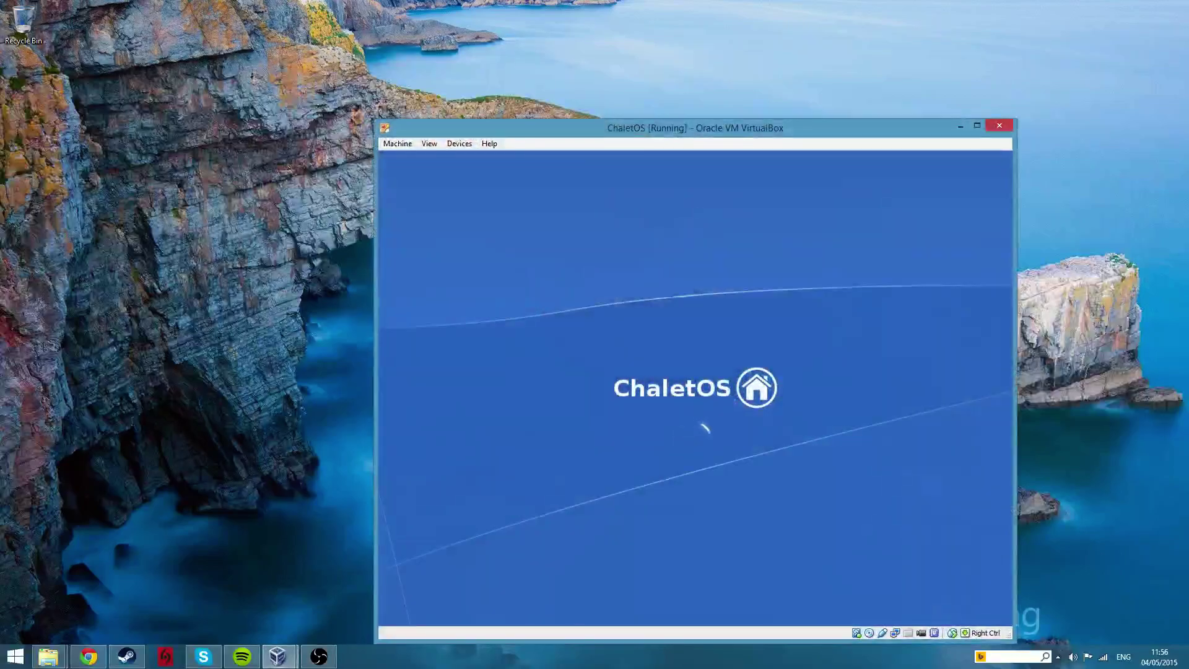
Step: Move the VirtualBox window, log into ChaletOS, and switch the VM to full-screen mode
{"action": "left_click_drag", "start_coordinate": [667, 131], "coordinate": [547, 76]}
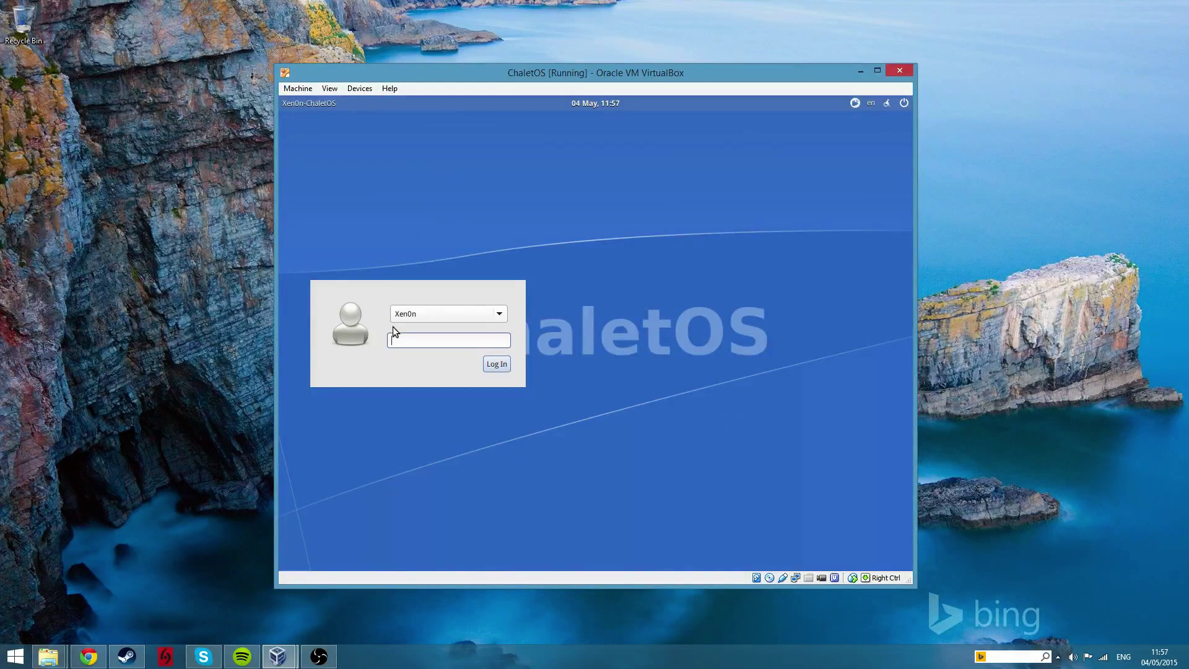
{"action": "key", "text": "Return"}
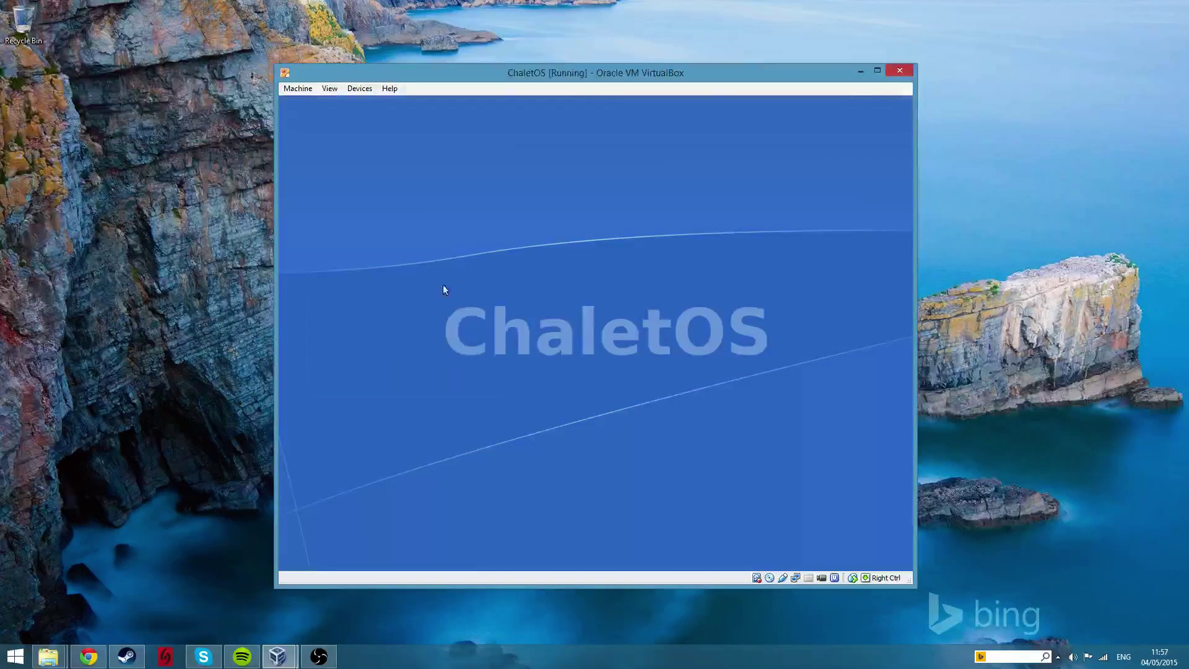
{"action": "left_click", "coordinate": [329, 88]}
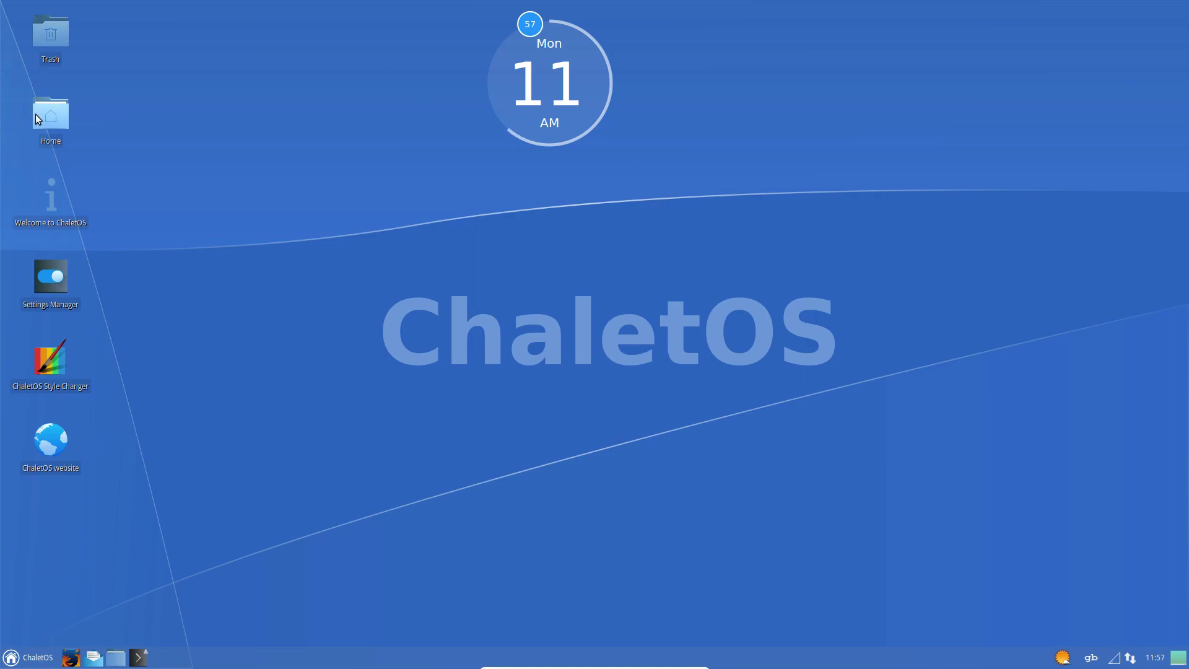
Step: Rearrange desktop icons and delete the Settings Manager, Style Changer and website shortcuts
{"action": "left_click_drag", "start_coordinate": [35, 113], "coordinate": [114, 65]}
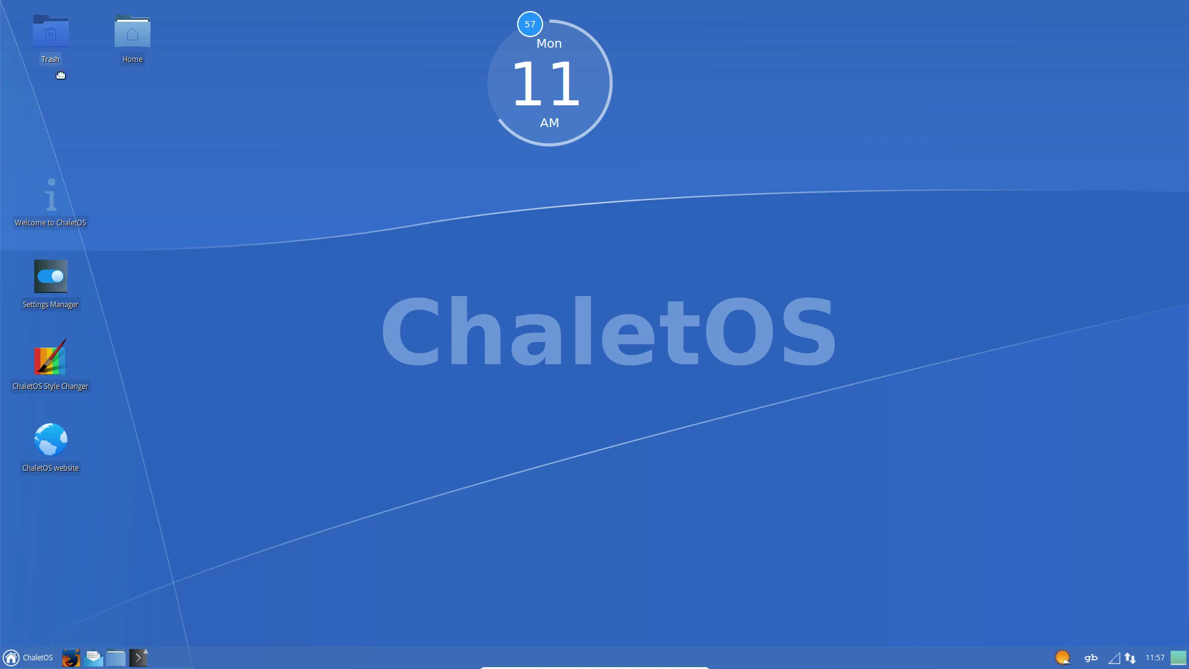
{"action": "left_click_drag", "start_coordinate": [59, 92], "coordinate": [59, 124]}
{"action": "left_click_drag", "start_coordinate": [149, 27], "coordinate": [43, 41]}
{"action": "left_click_drag", "start_coordinate": [50, 195], "coordinate": [376, 201]}
{"action": "left_click_drag", "start_coordinate": [49, 276], "coordinate": [50, 194]}
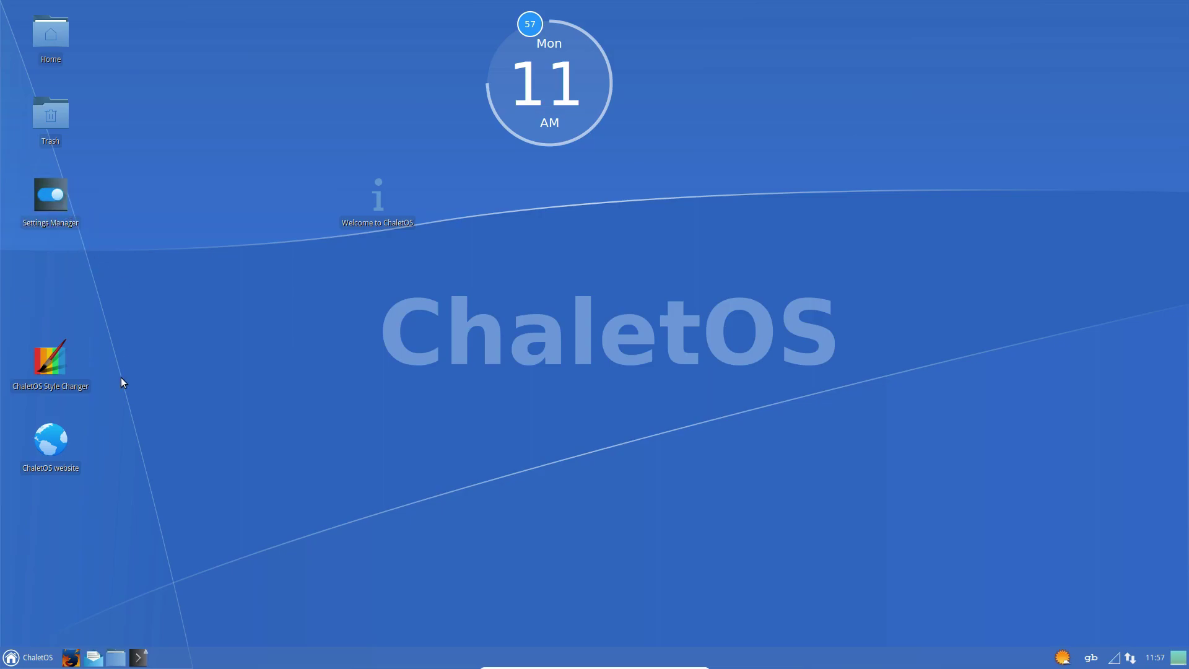
{"action": "mouse_move", "coordinate": [113, 476]}
{"action": "left_mouse_down"}
{"action": "mouse_move", "coordinate": [60, 254]}
{"action": "mouse_move", "coordinate": [58, 170]}
{"action": "left_mouse_up"}
{"action": "key", "text": "Delete"}
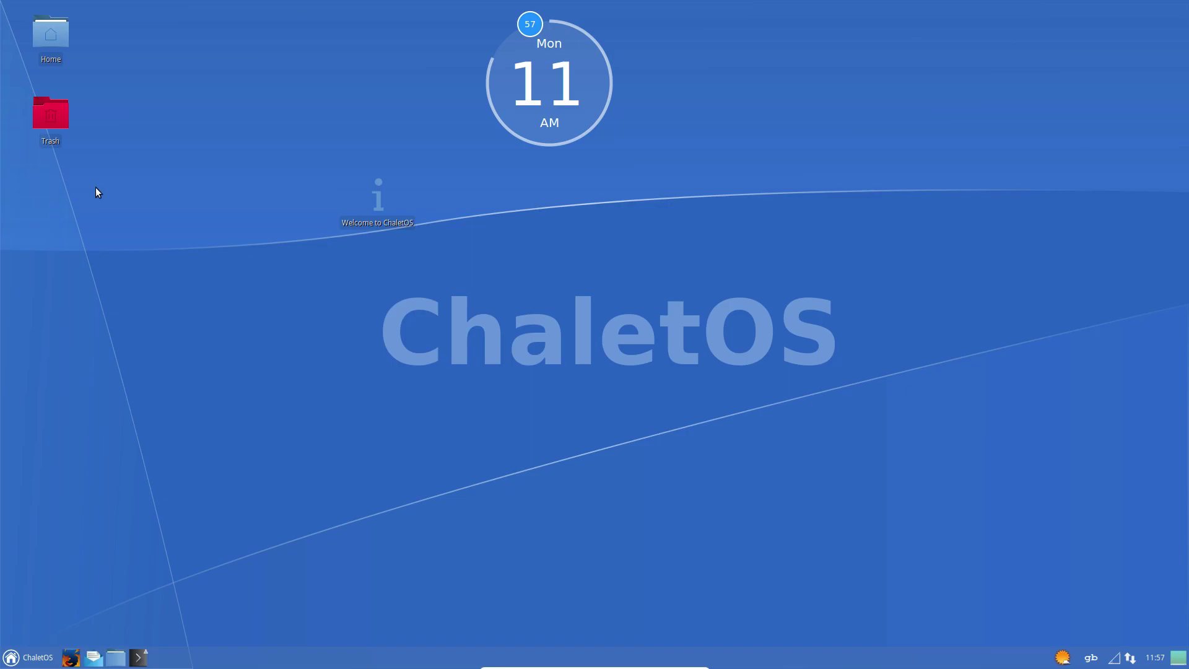
Step: Empty the Trash from its desktop icon menu and confirm
{"action": "right_click", "coordinate": [53, 112]}
{"action": "left_click", "coordinate": [46, 117]}
{"action": "left_click", "coordinate": [56, 155]}
{"action": "right_click", "coordinate": [47, 113]}
{"action": "left_click", "coordinate": [93, 137]}
{"action": "left_click", "coordinate": [680, 364]}
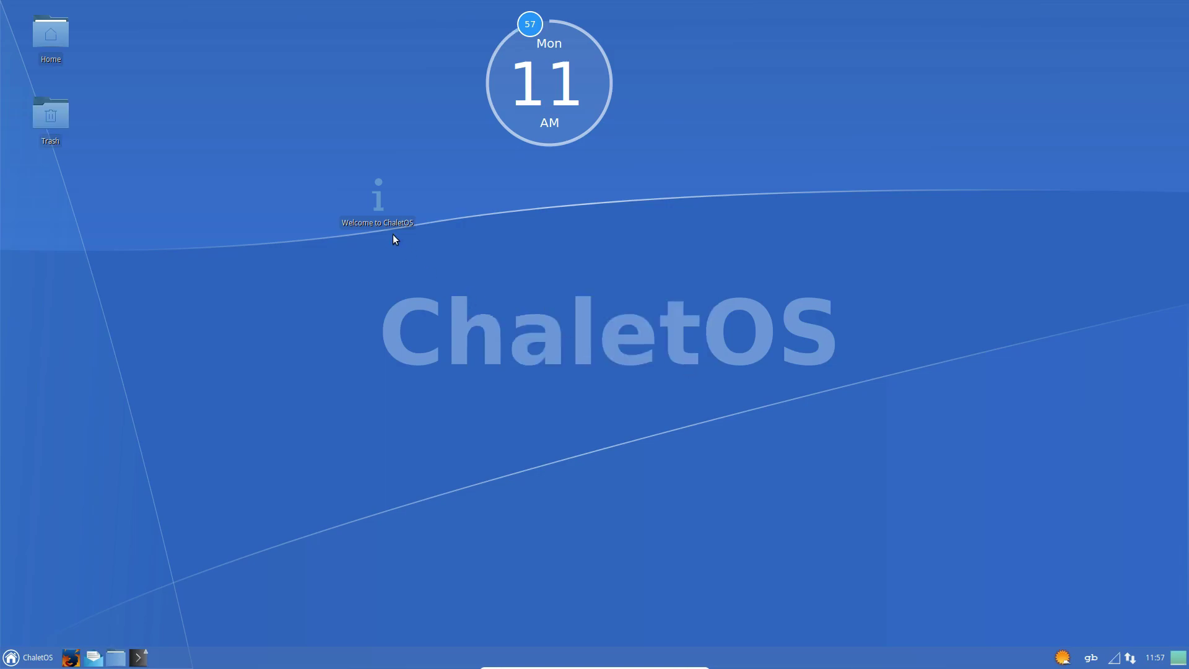
Step: Move the Welcome to ChaletOS icon back, view its window, then delete the icon
{"action": "left_click_drag", "start_coordinate": [390, 232], "coordinate": [43, 190]}
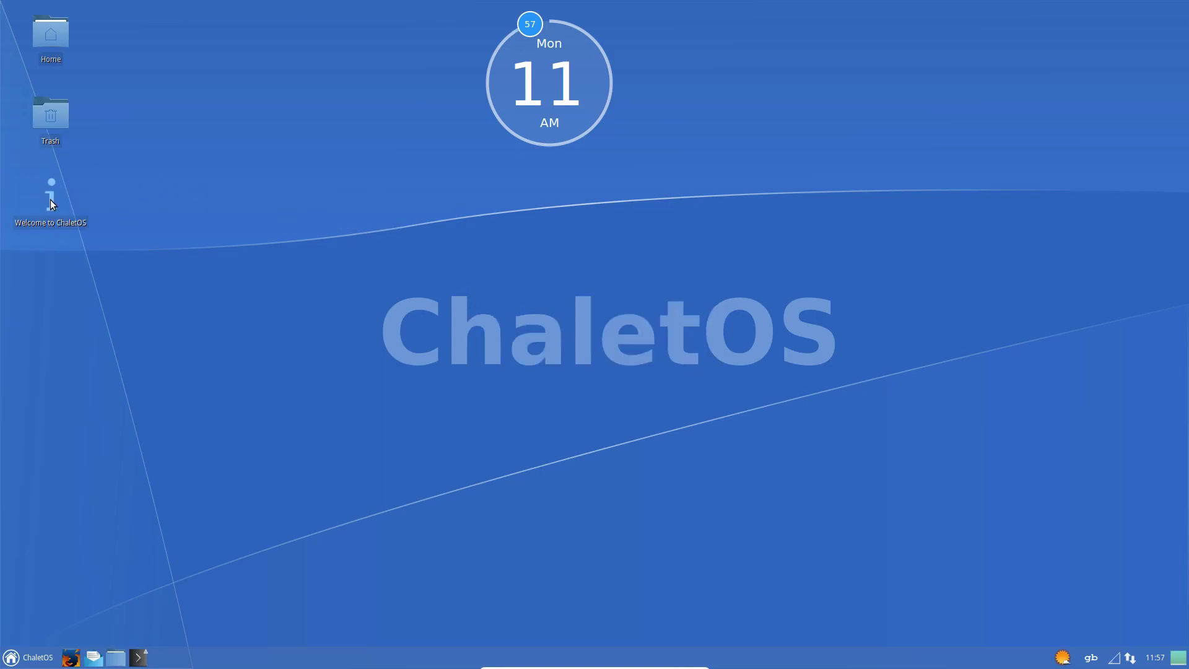
{"action": "double_click", "coordinate": [50, 200]}
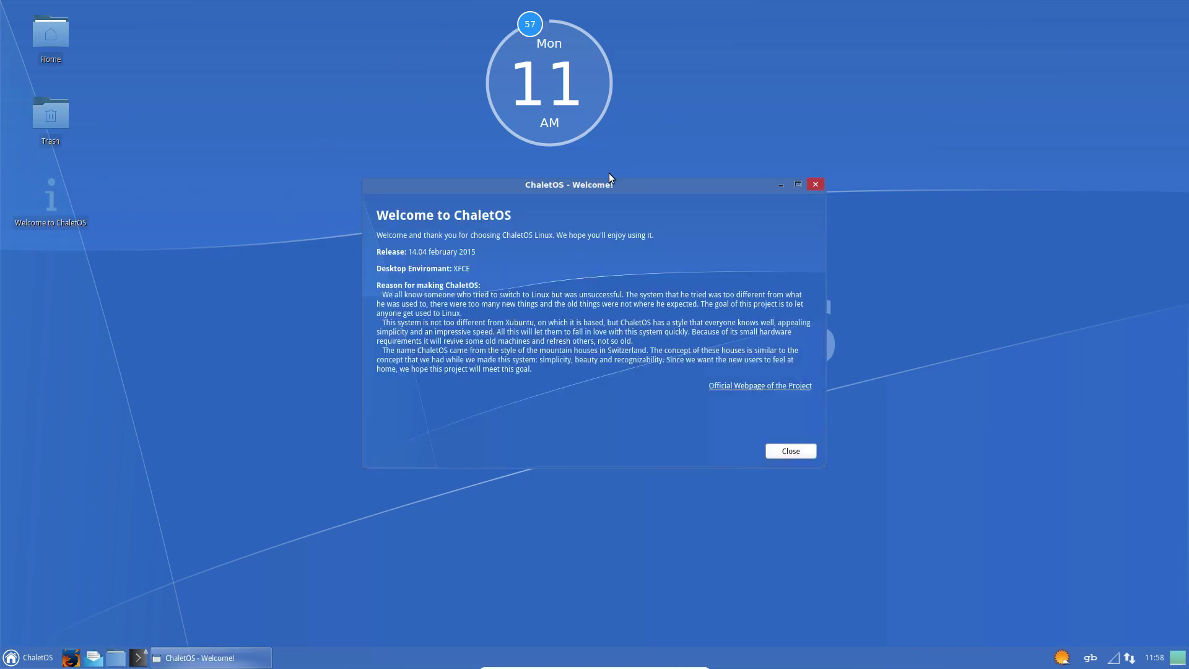
{"action": "left_click", "coordinate": [791, 451]}
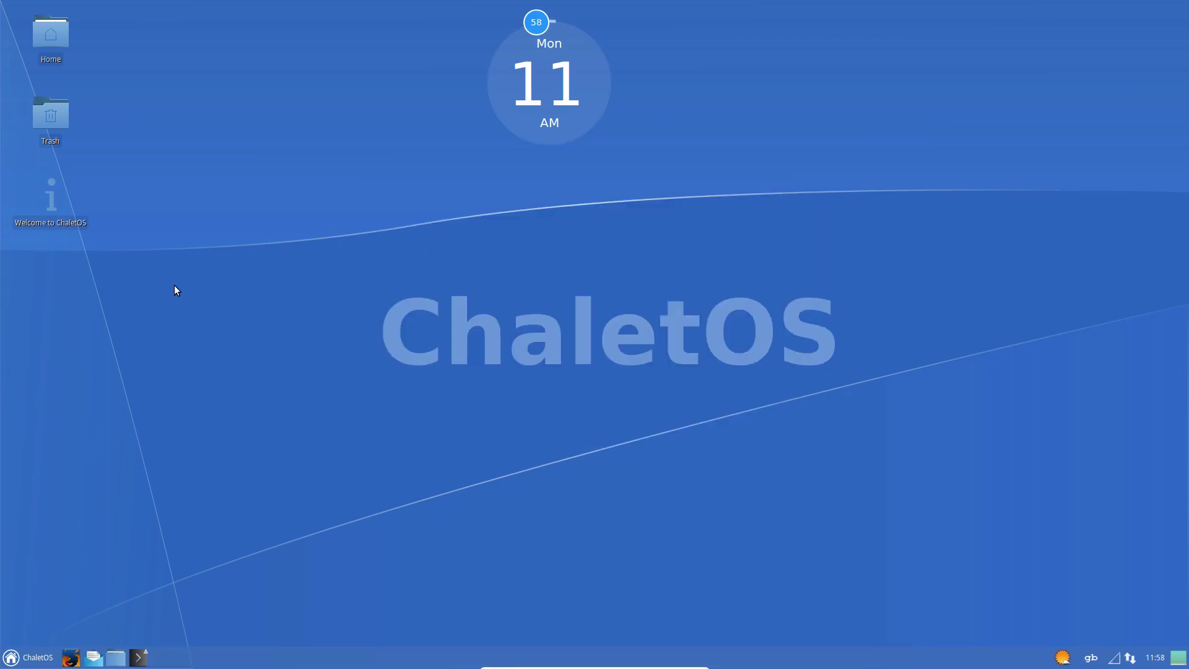
{"action": "right_click", "coordinate": [43, 202]}
{"action": "left_click", "coordinate": [62, 339]}
{"action": "left_click", "coordinate": [683, 364]}
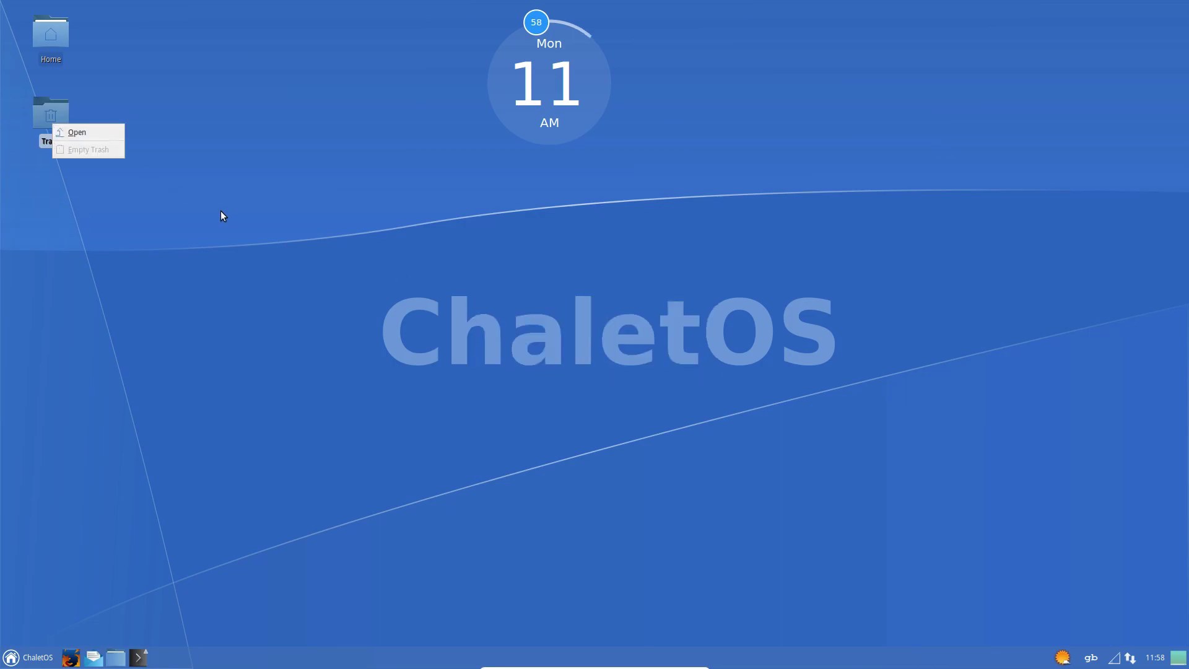
{"action": "left_click", "coordinate": [17, 661]}
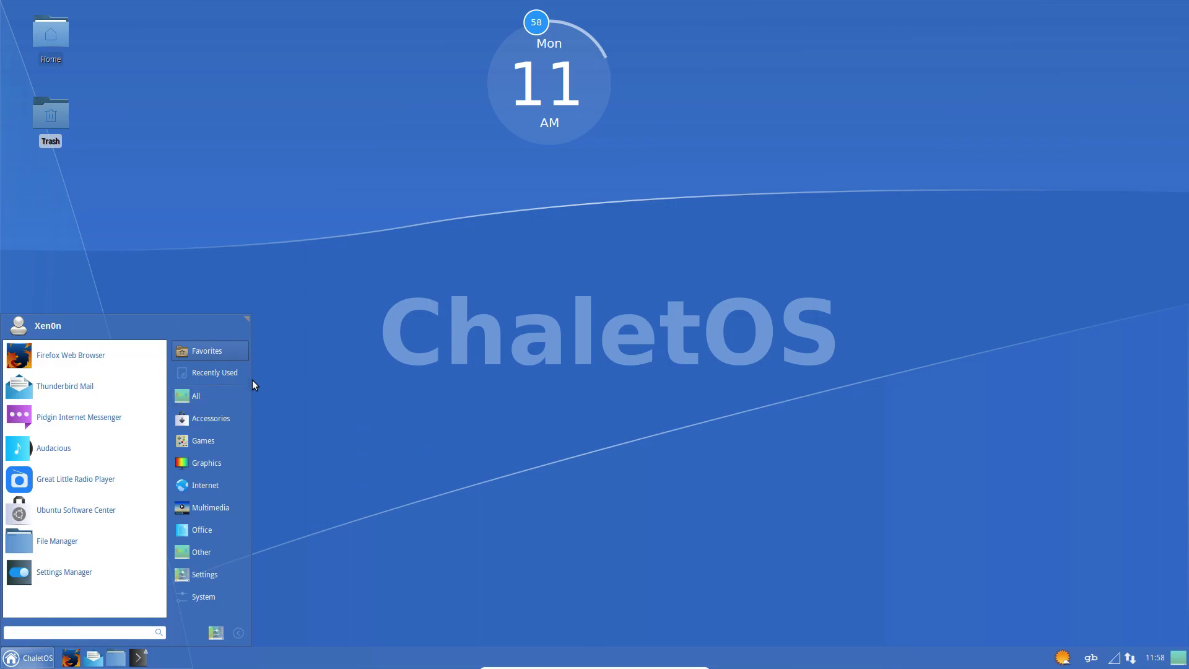
{"action": "left_click", "coordinate": [539, 417]}
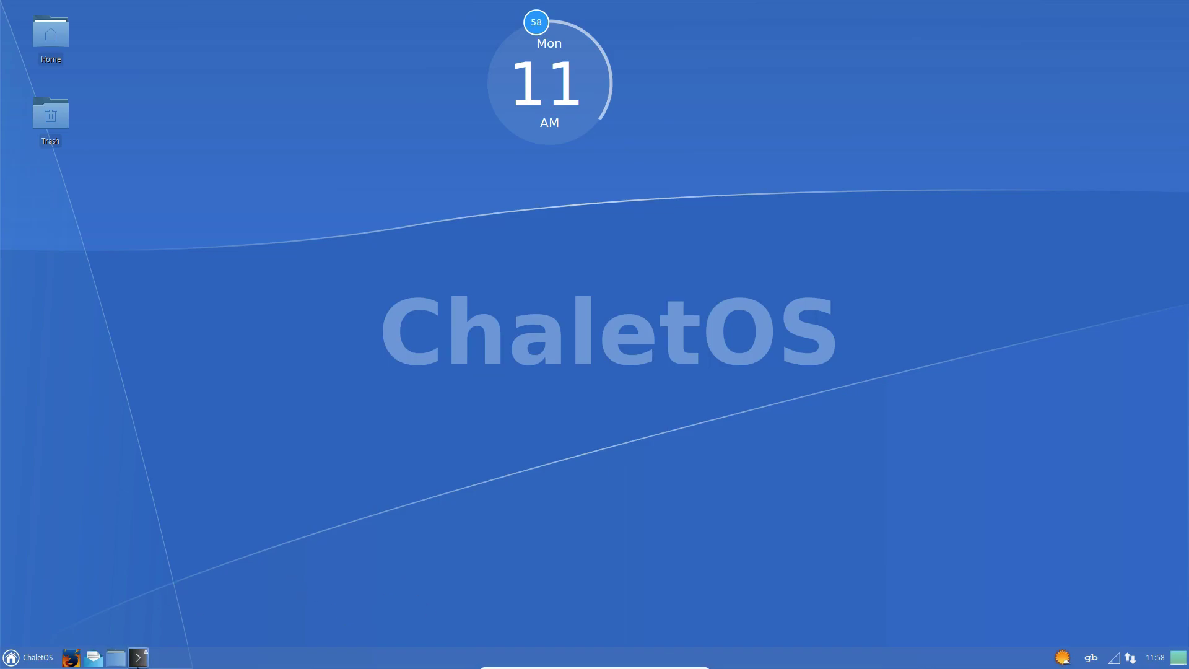
{"action": "right_click", "coordinate": [137, 664]}
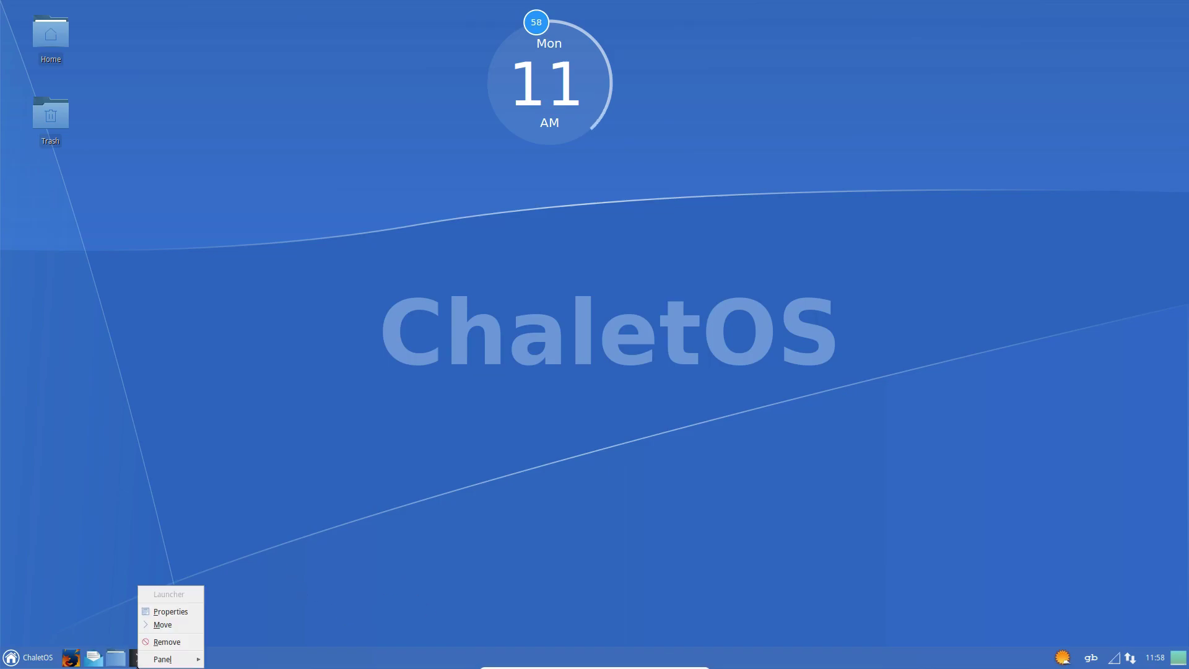
{"action": "left_click", "coordinate": [123, 663]}
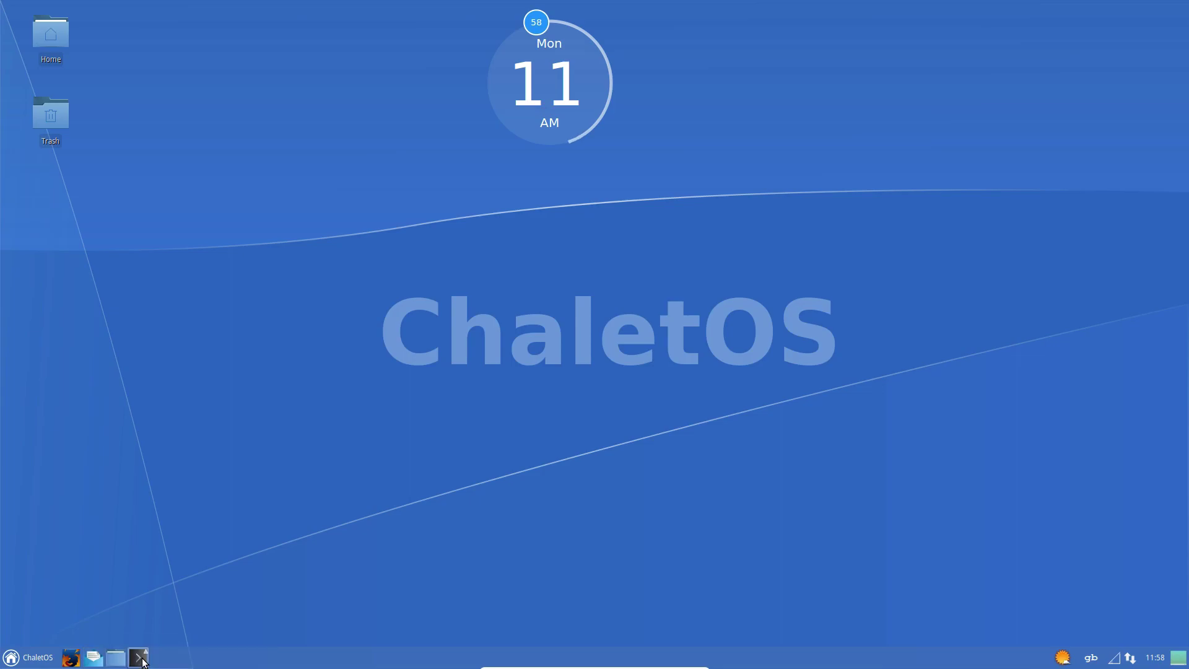
{"action": "left_click", "coordinate": [143, 661]}
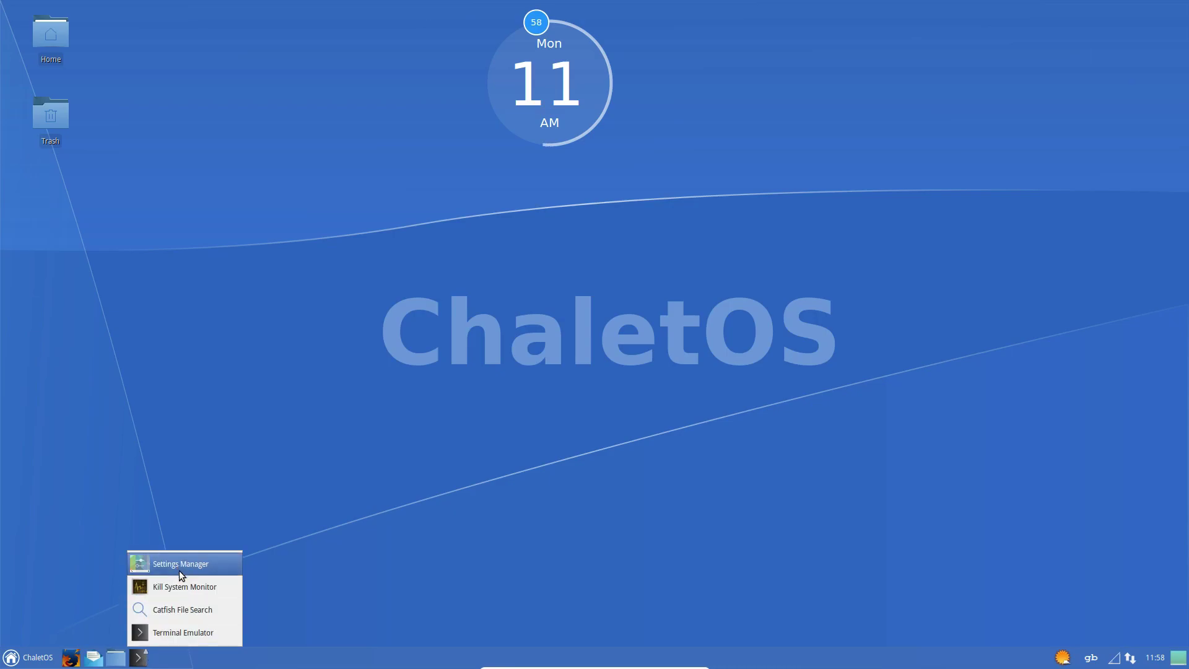
{"action": "left_click", "coordinate": [173, 607]}
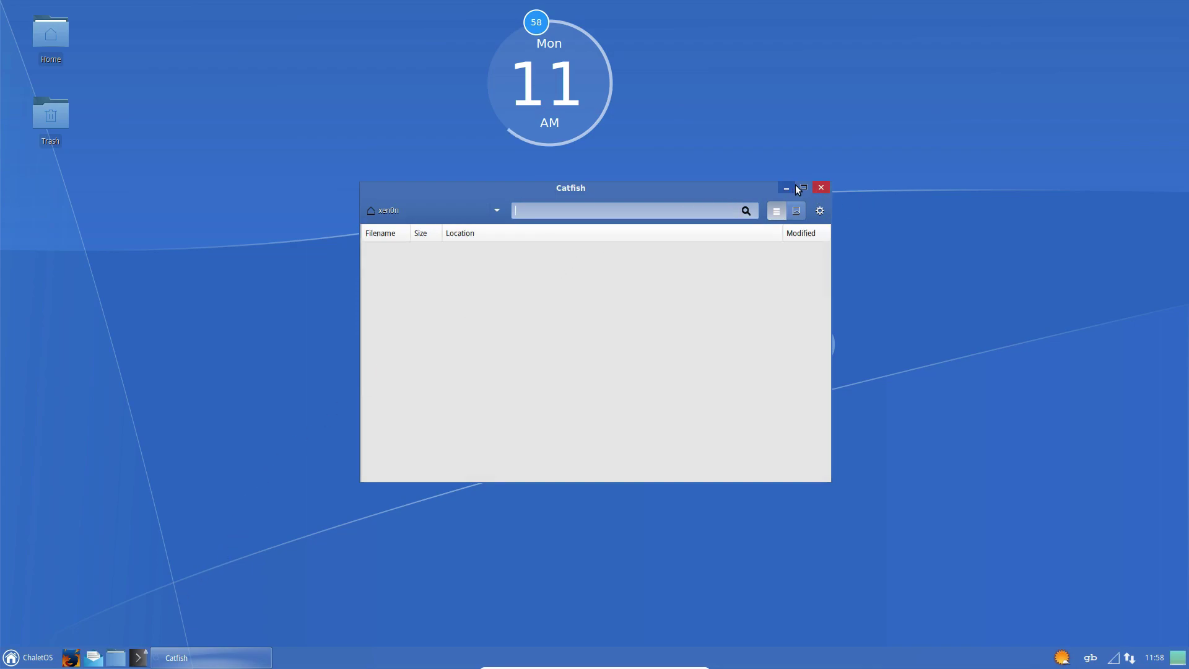
{"action": "left_click", "coordinate": [815, 188]}
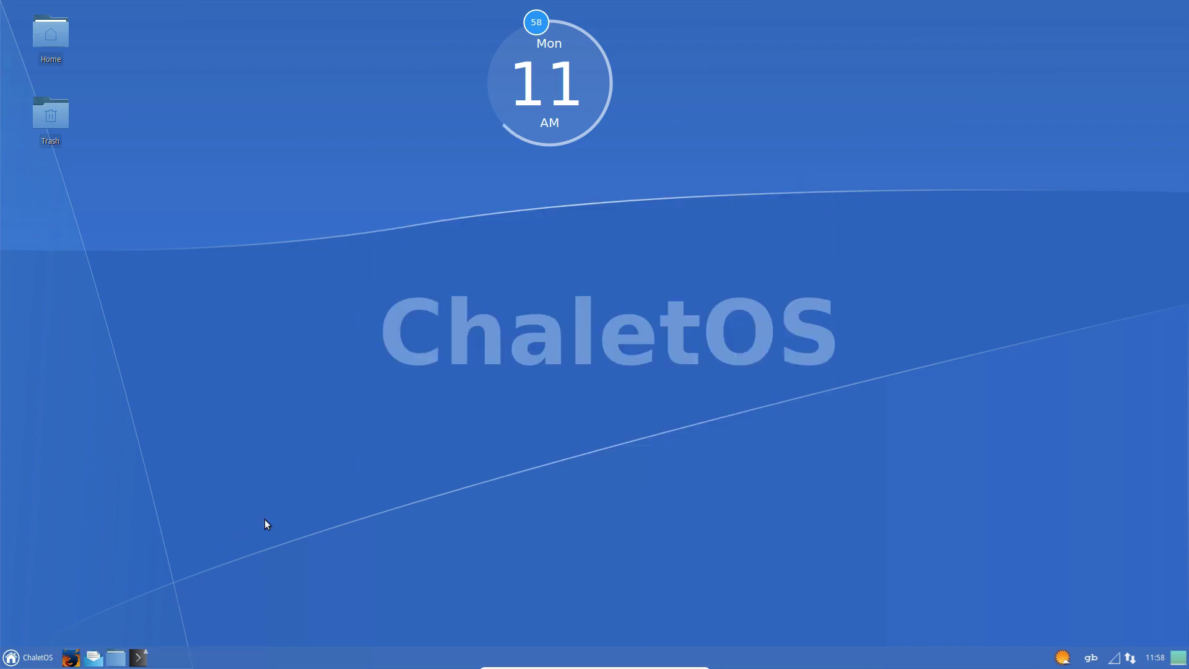
{"action": "left_click", "coordinate": [94, 657]}
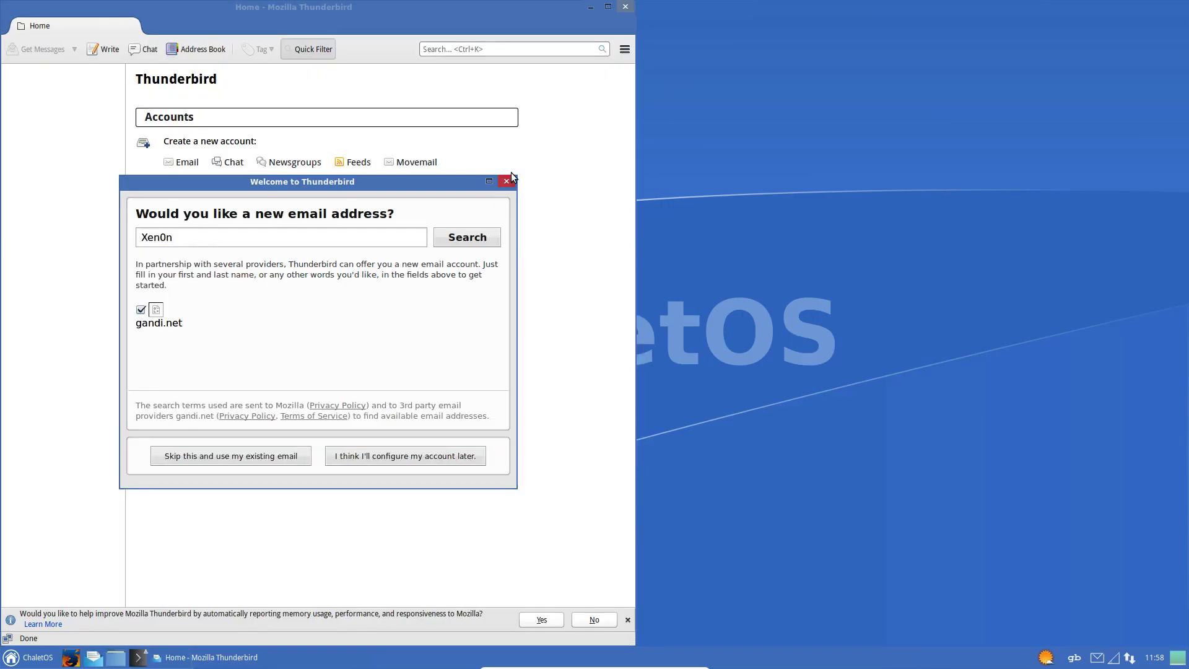
{"action": "left_click", "coordinate": [507, 181]}
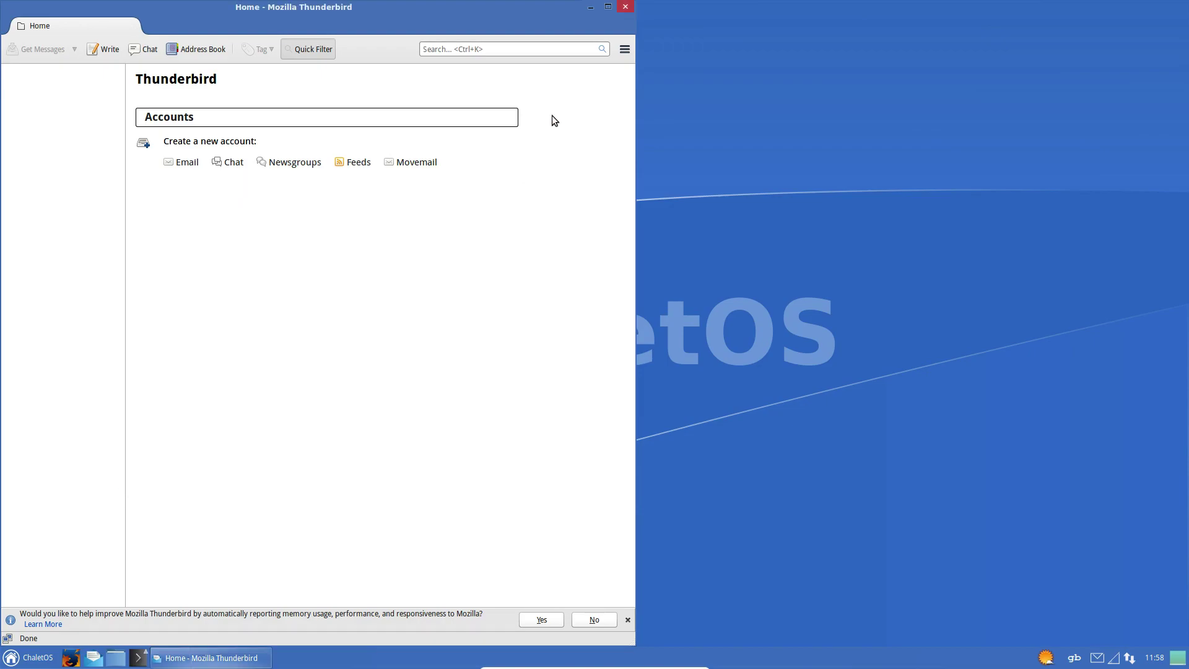
{"action": "left_click", "coordinate": [625, 6]}
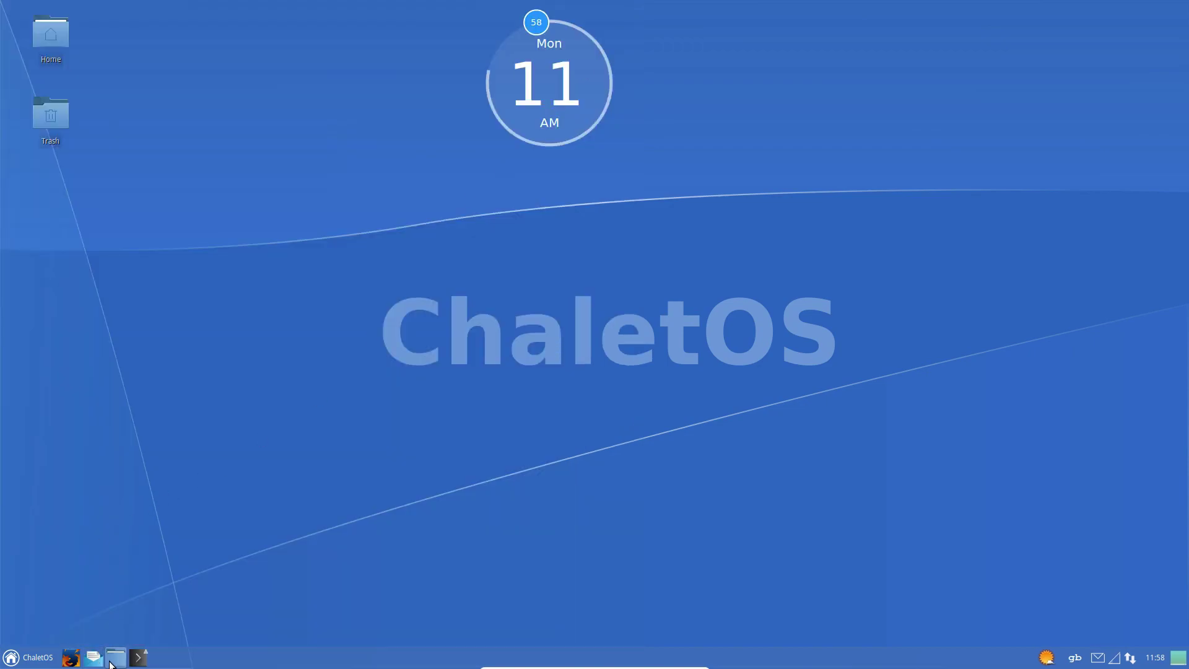
Step: Open the home folder with Super+E, enlarge it, eject VBOXADDITIONS, and close the window
{"action": "key", "text": "super+e"}
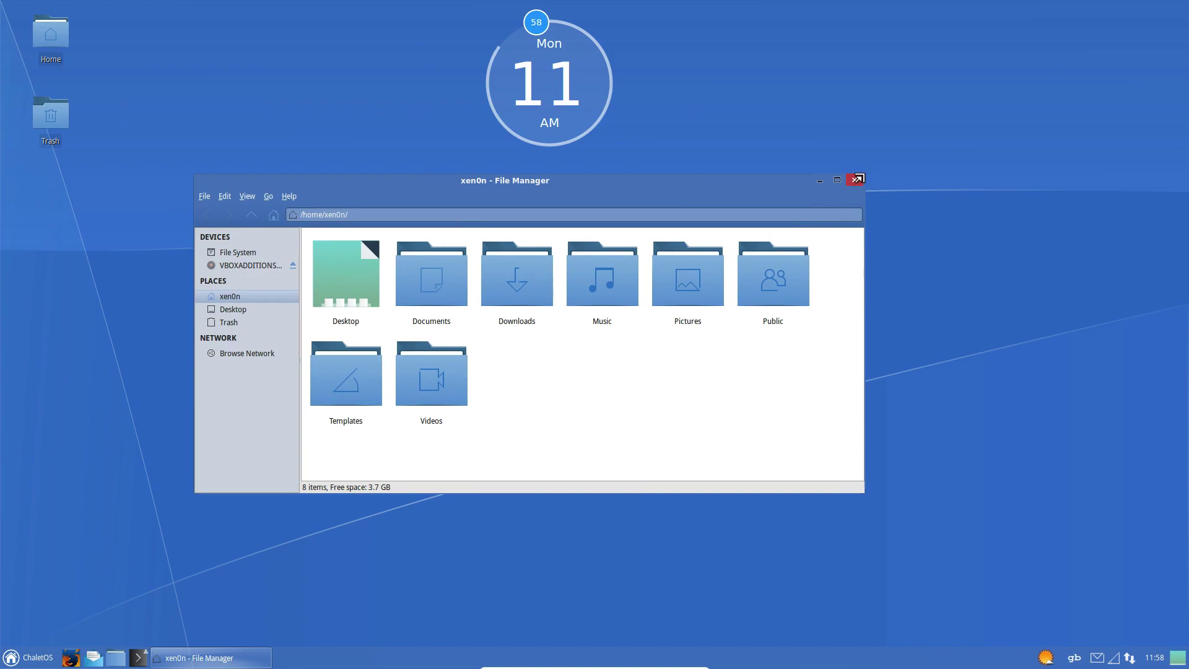
{"action": "left_click_drag", "start_coordinate": [865, 172], "coordinate": [943, 37]}
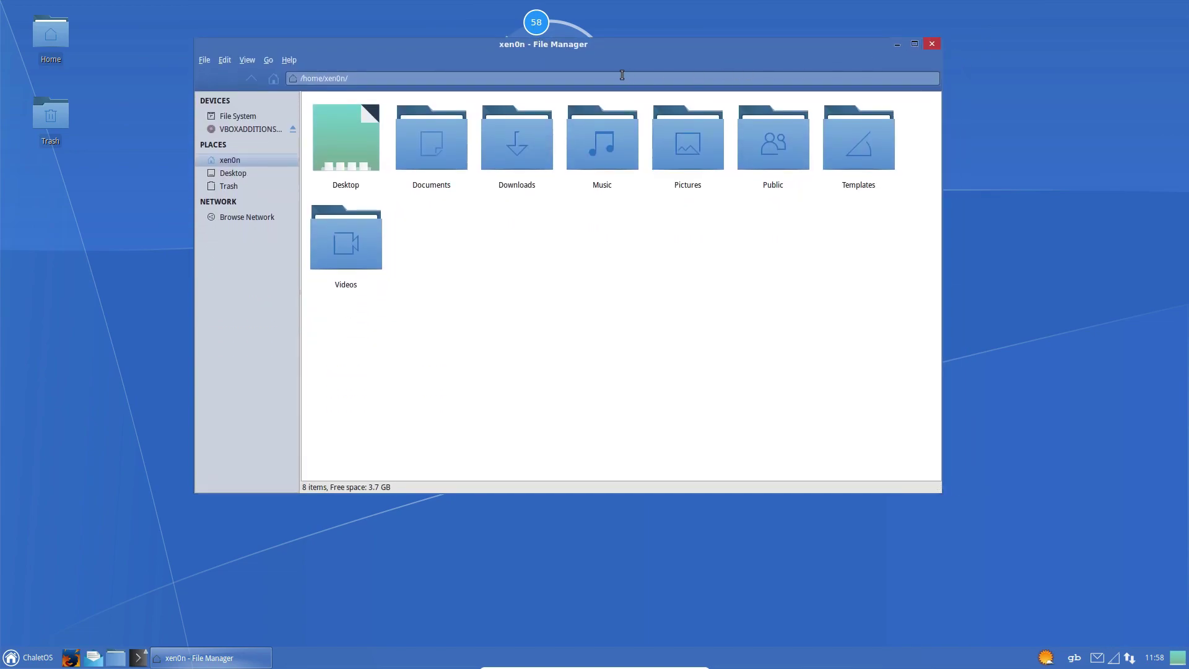
{"action": "left_click_drag", "start_coordinate": [543, 49], "coordinate": [561, 111]}
{"action": "left_click", "coordinate": [311, 190]}
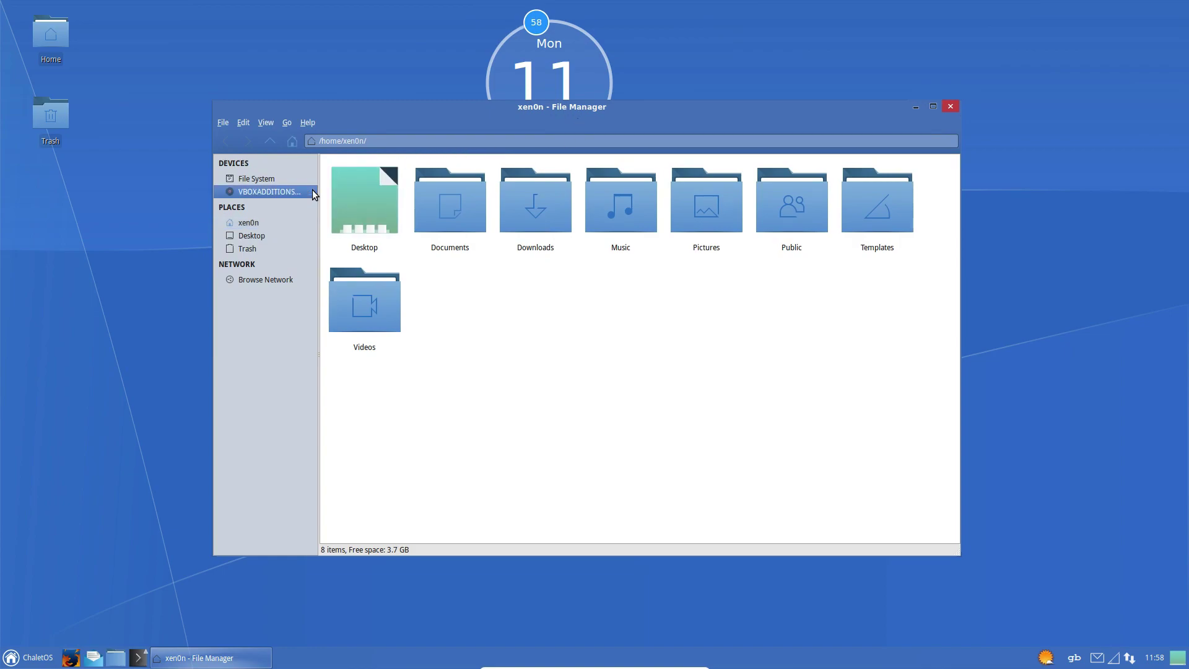
{"action": "left_click", "coordinate": [951, 106]}
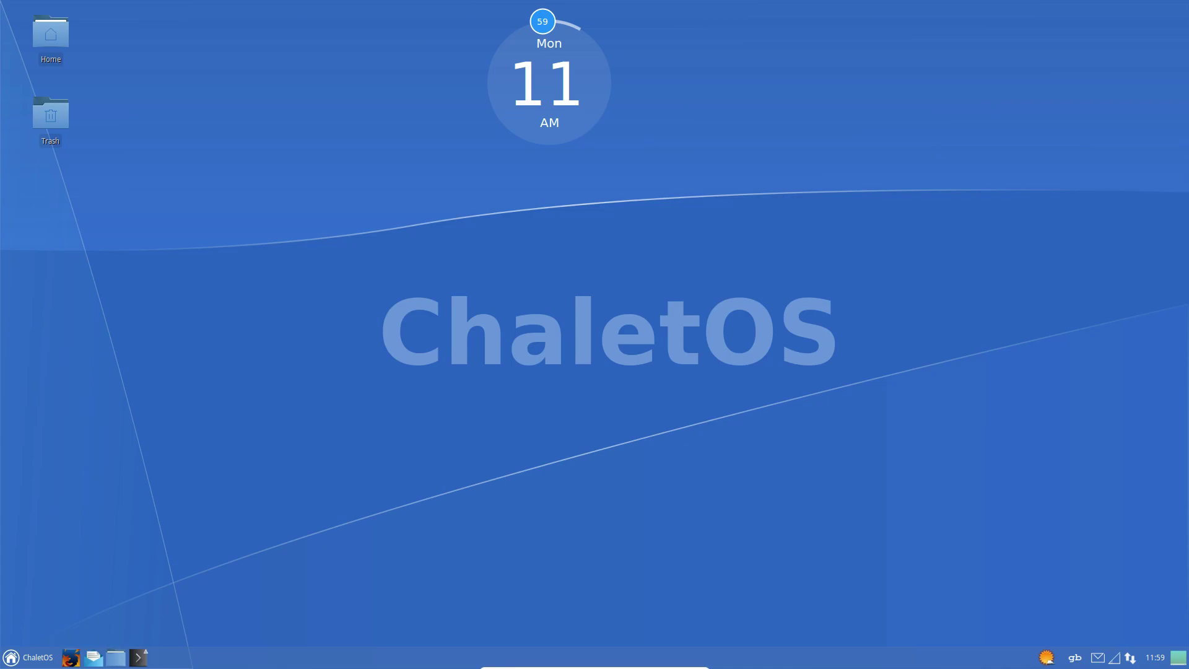
Step: Search the application menu for 'sy', launch Synaptic Package Manager, and enter the account password
{"action": "left_click", "coordinate": [26, 657]}
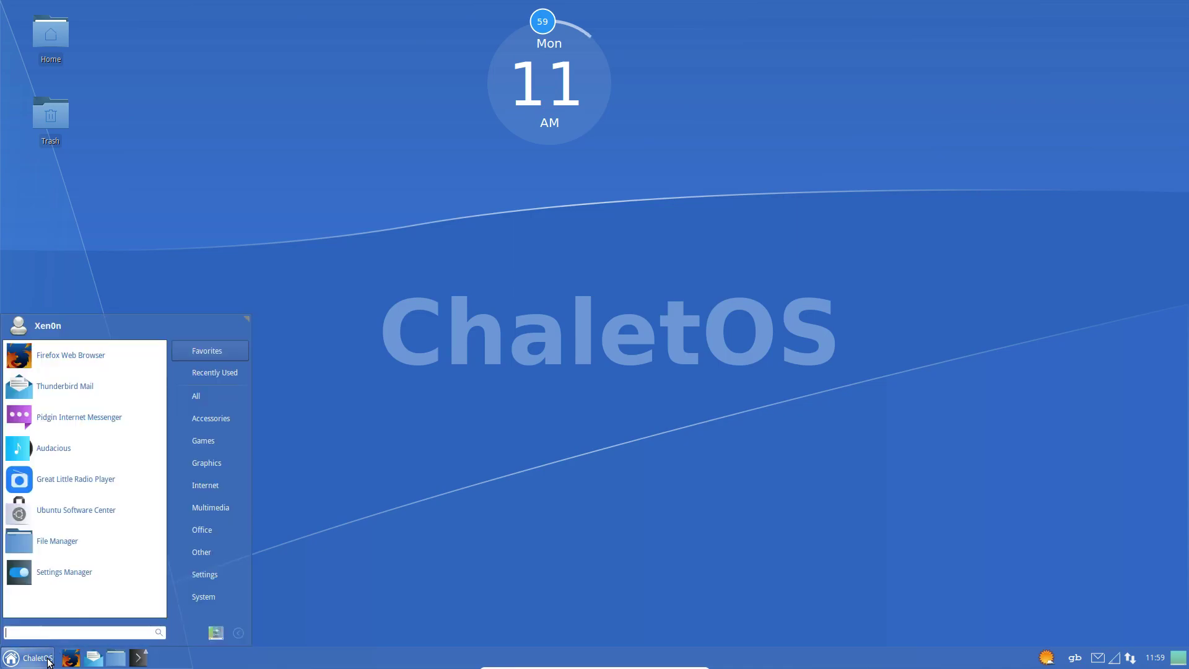
{"action": "left_click", "coordinate": [210, 379]}
{"action": "left_click", "coordinate": [195, 388]}
{"action": "left_click", "coordinate": [200, 349]}
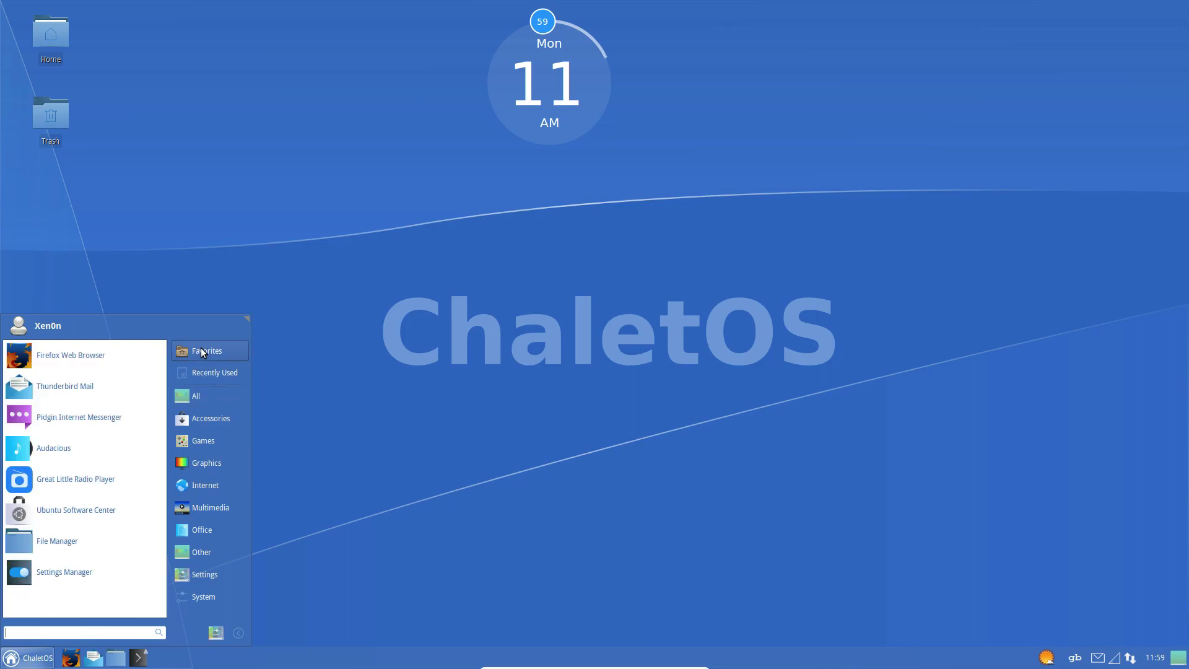
{"action": "left_click", "coordinate": [228, 467]}
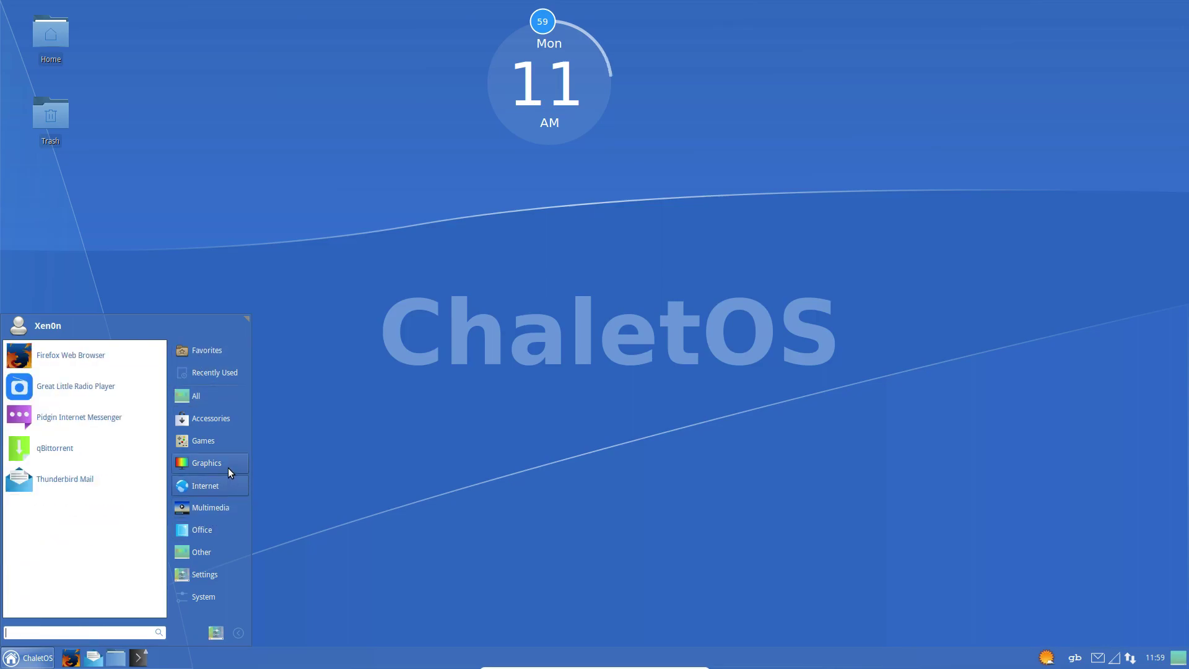
{"action": "left_click", "coordinate": [99, 630]}
{"action": "type", "text": "sy"}
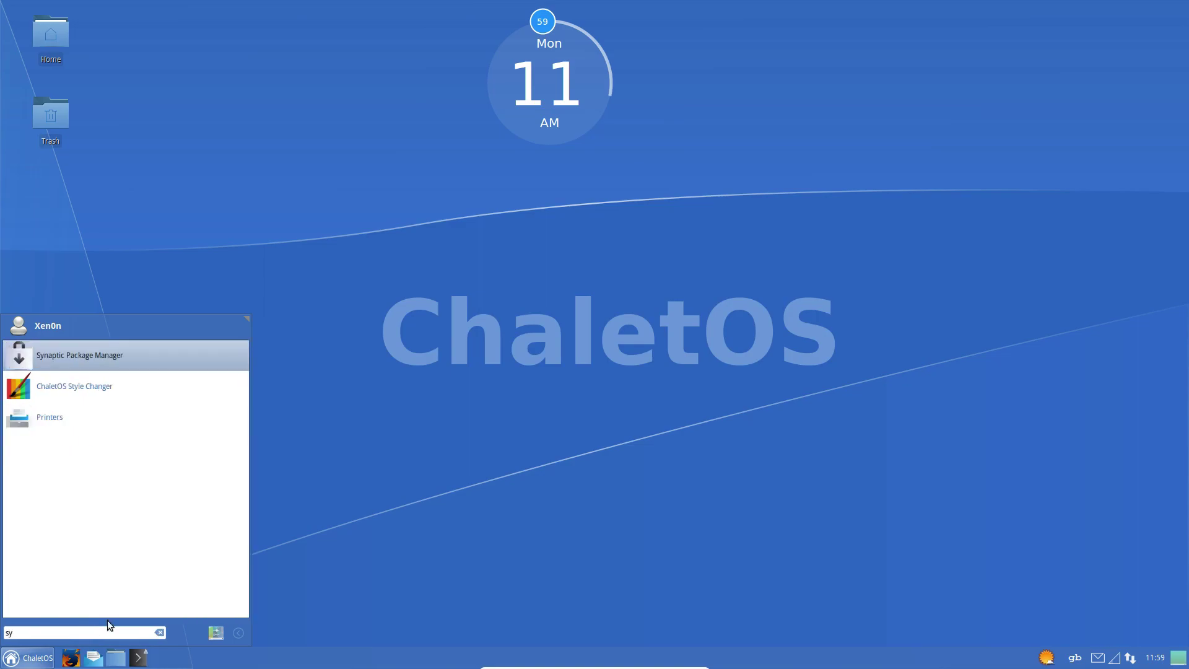
{"action": "left_click", "coordinate": [78, 360]}
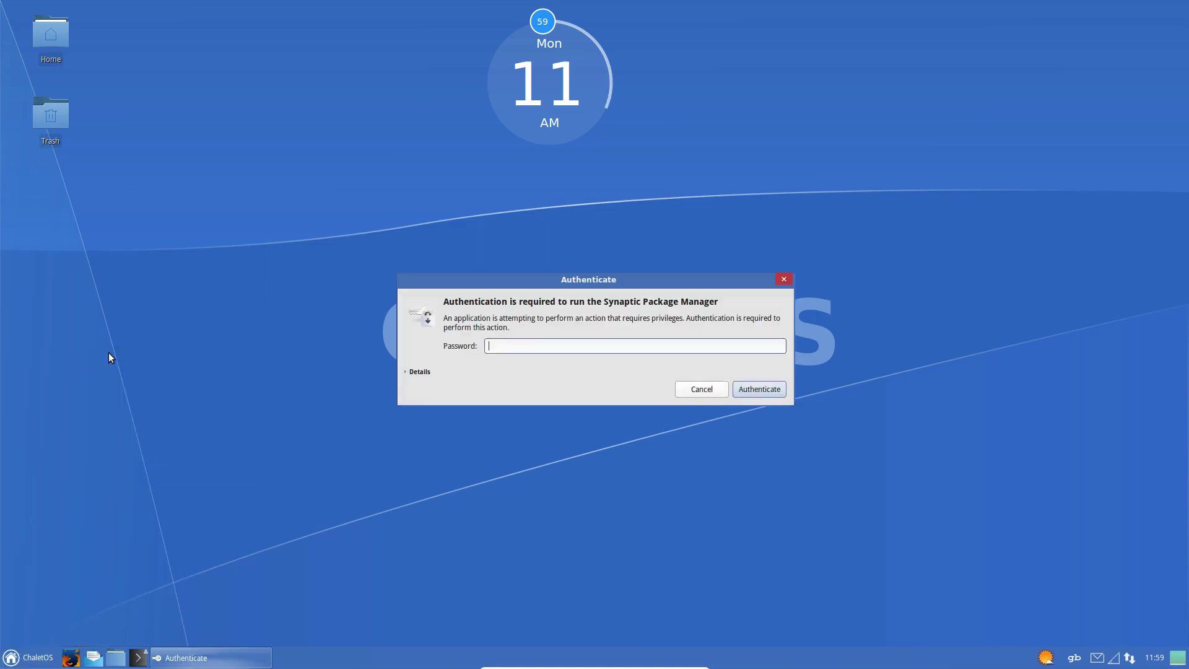
{"action": "type", "text": "••••••"}
{"action": "key", "text": "Return"}
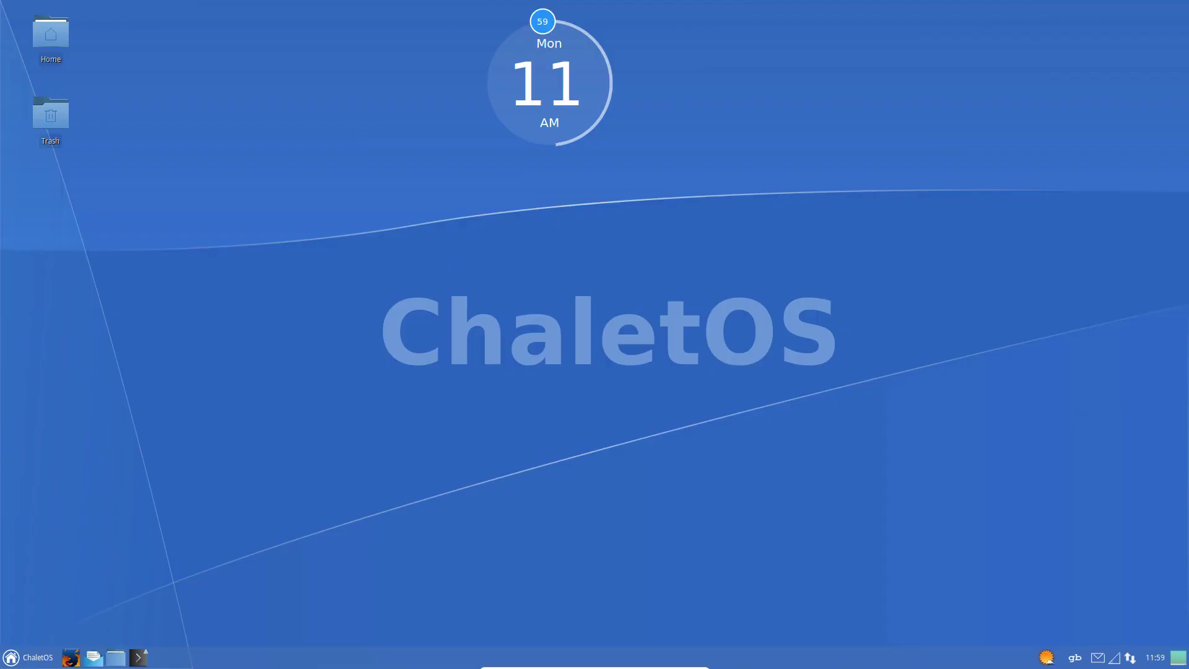
Step: Relaunch Synaptic Package Manager by searching 'sy' in the application menu
{"action": "left_click", "coordinate": [28, 656]}
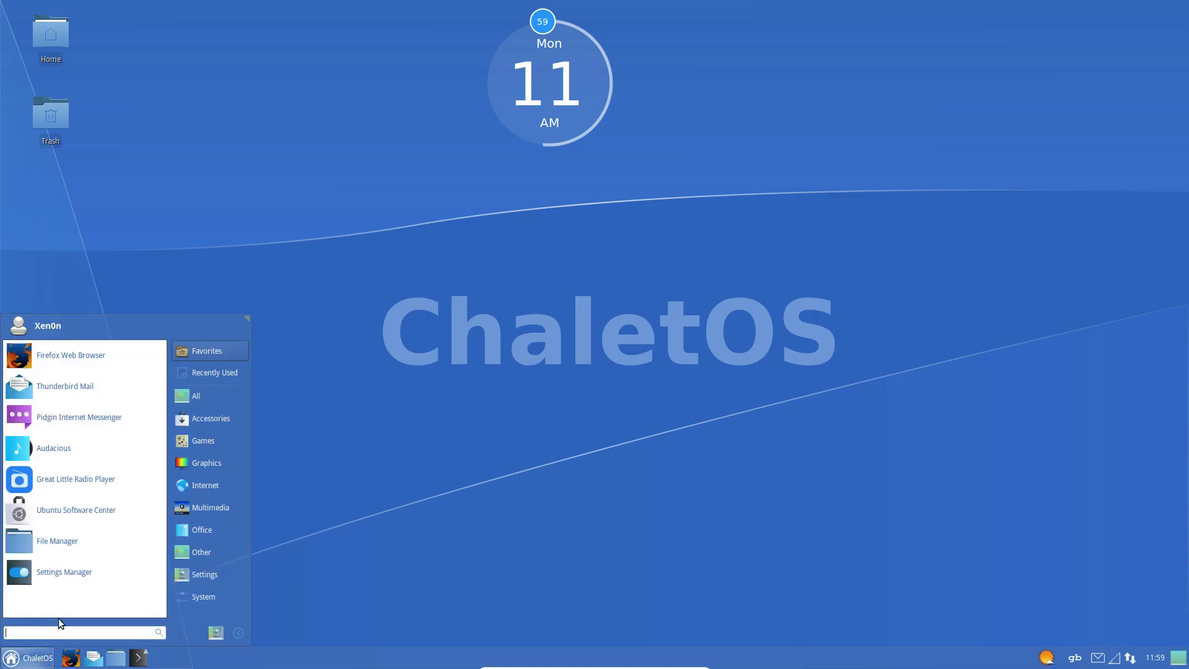
{"action": "type", "text": "sy"}
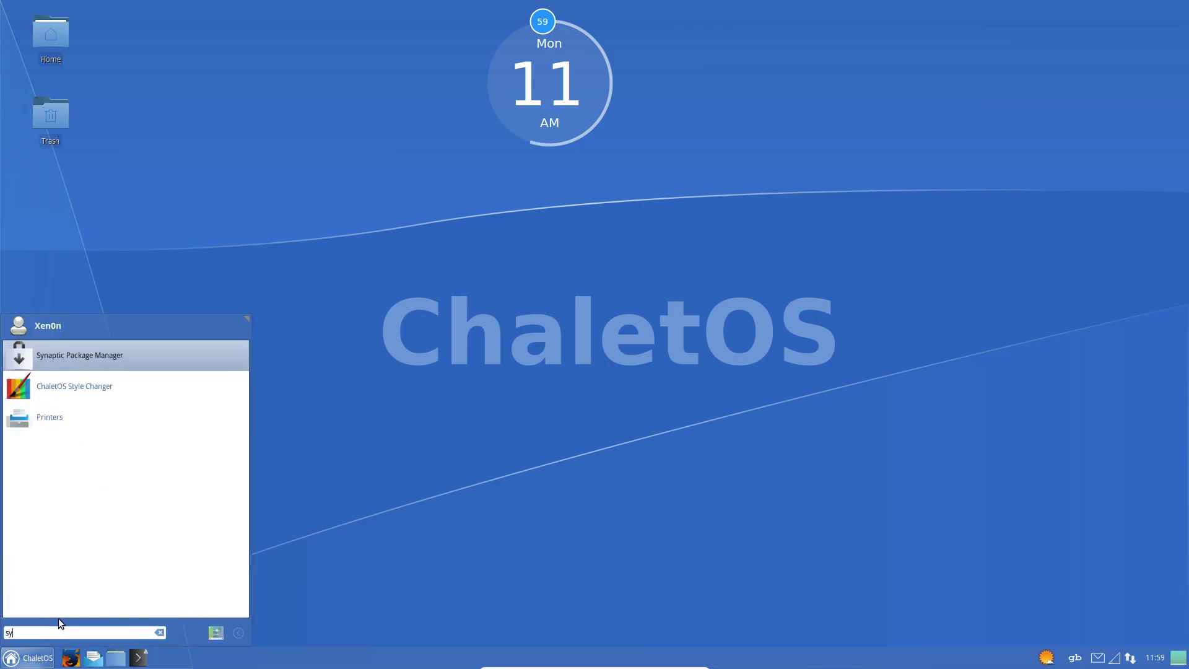
{"action": "left_click", "coordinate": [64, 371]}
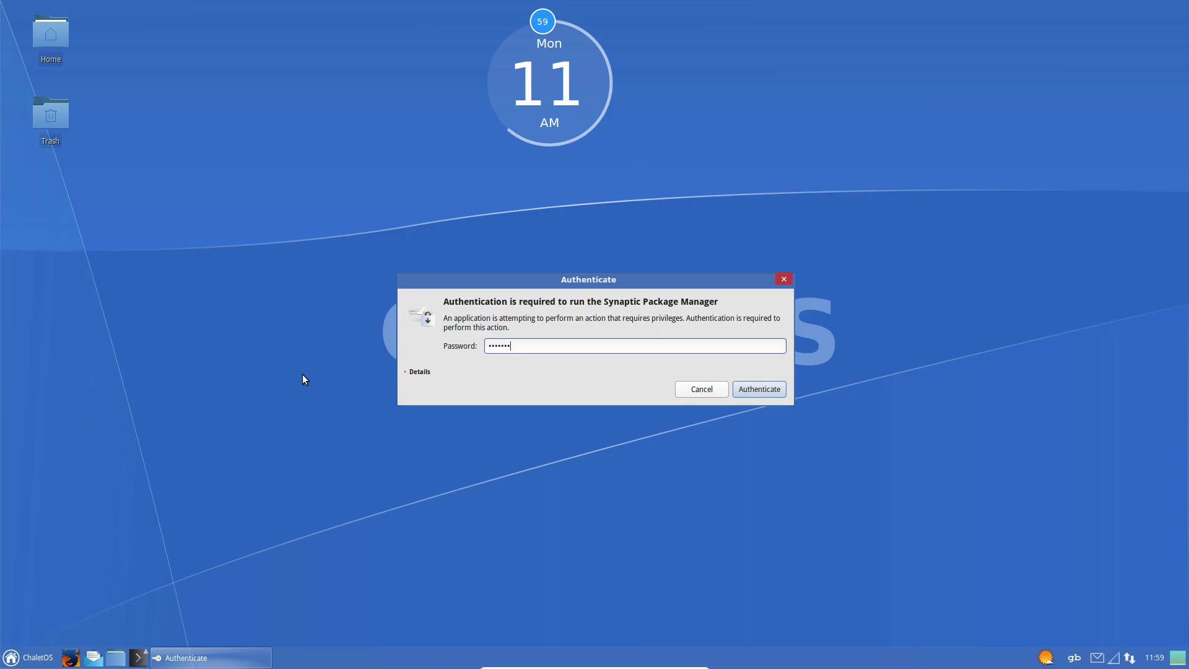
Step: Authenticate and move the Synaptic window off full screen
{"action": "key", "text": "Return"}
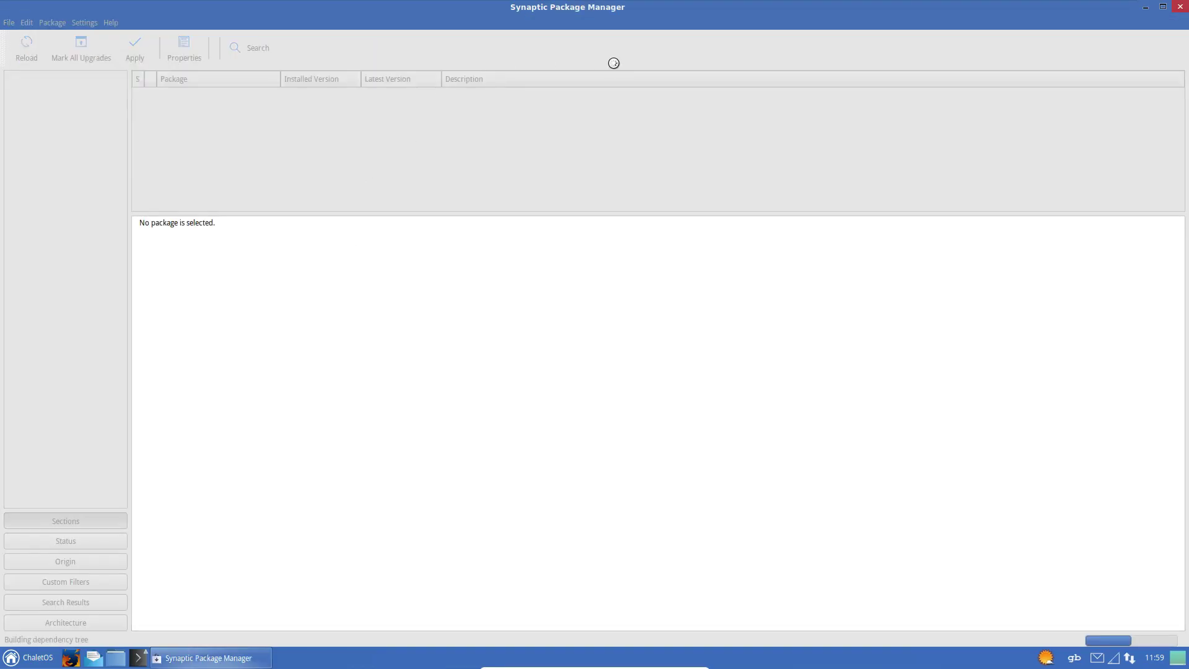
{"action": "left_click_drag", "start_coordinate": [624, 12], "coordinate": [511, 73]}
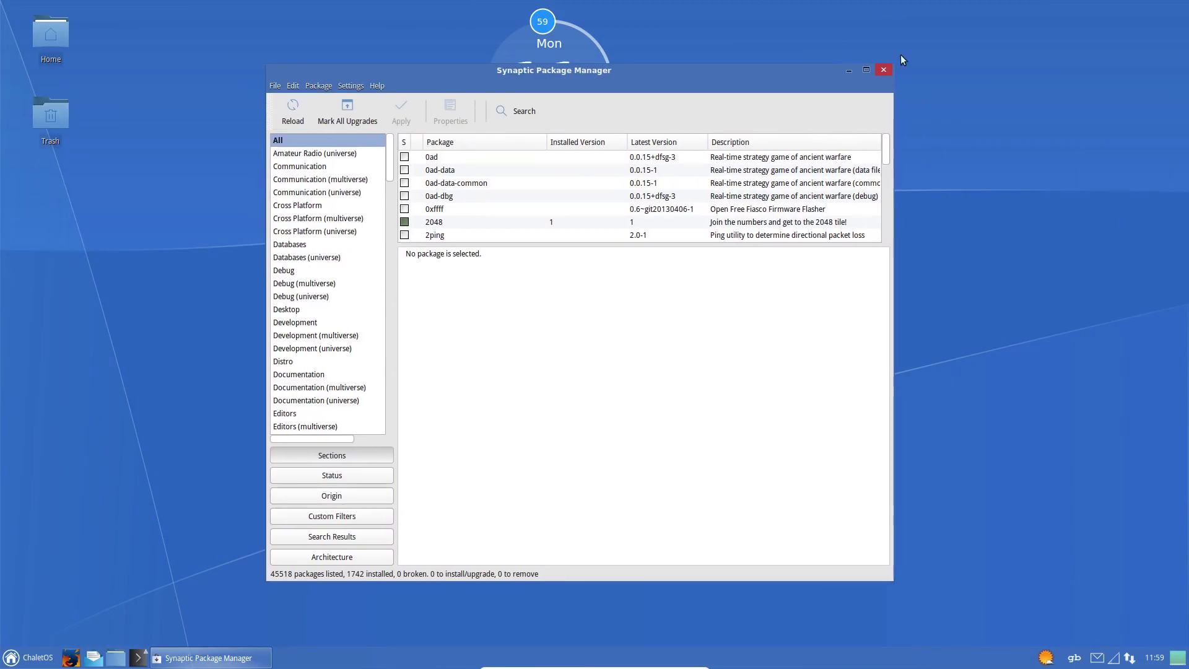
{"action": "left_click", "coordinate": [225, 52]}
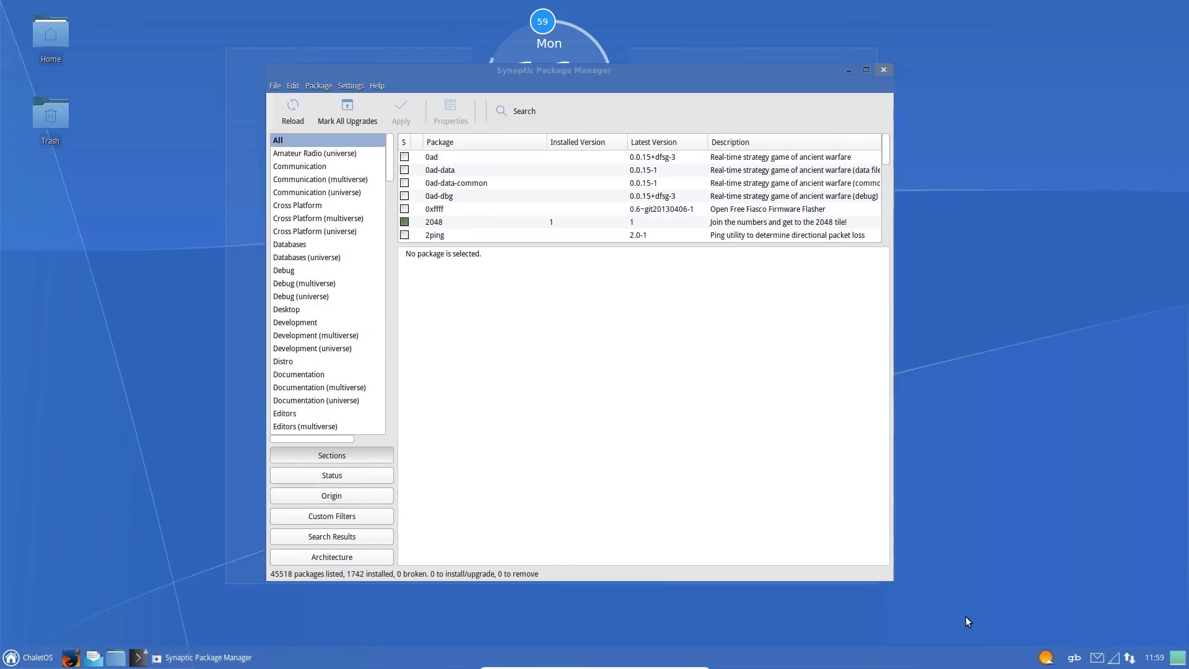
{"action": "left_click", "coordinate": [541, 92]}
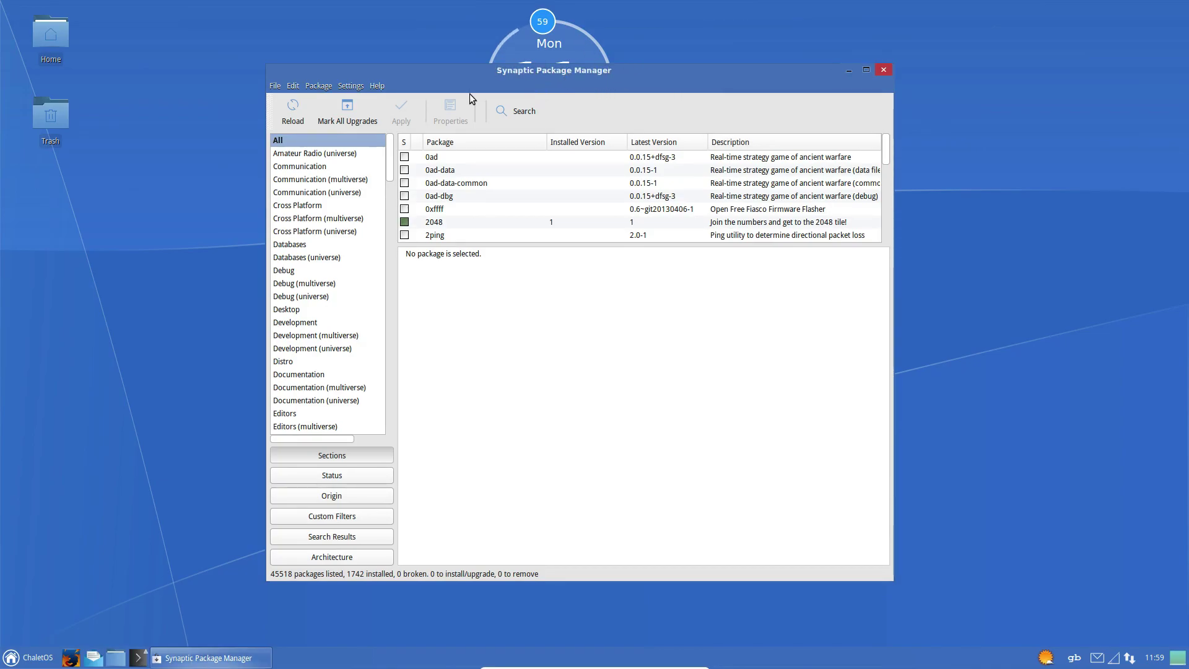
Step: Search packages for 'virtualbox' and read the virtualbox package description
{"action": "left_click", "coordinate": [515, 110]}
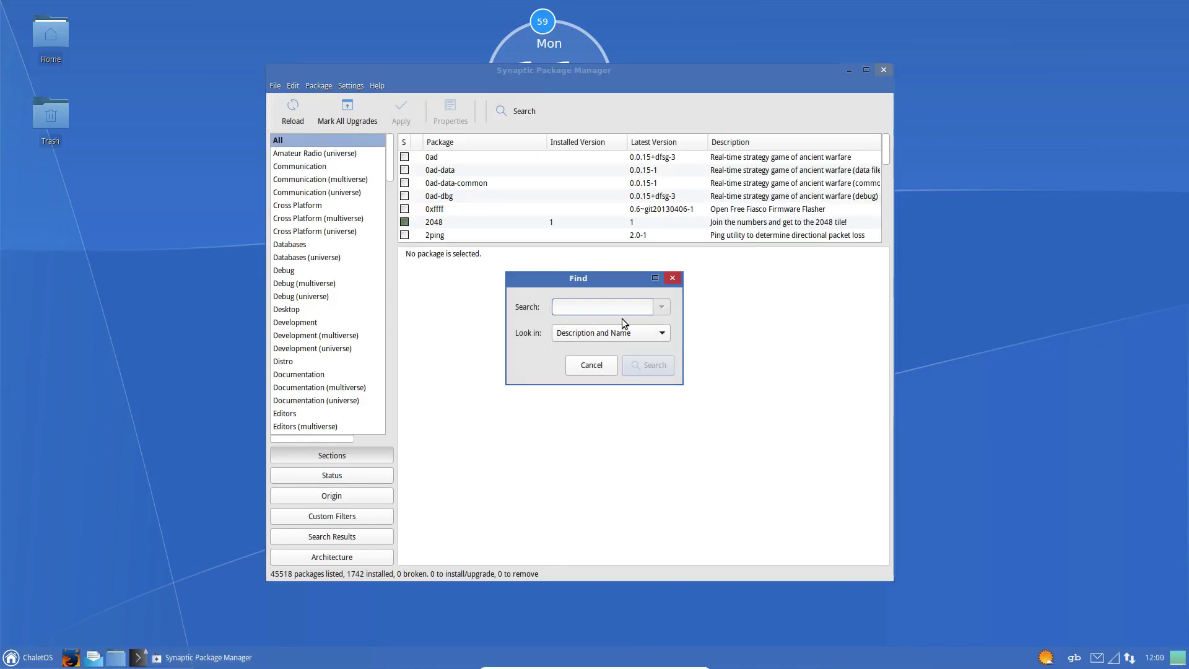
{"action": "type", "text": "virtual"}
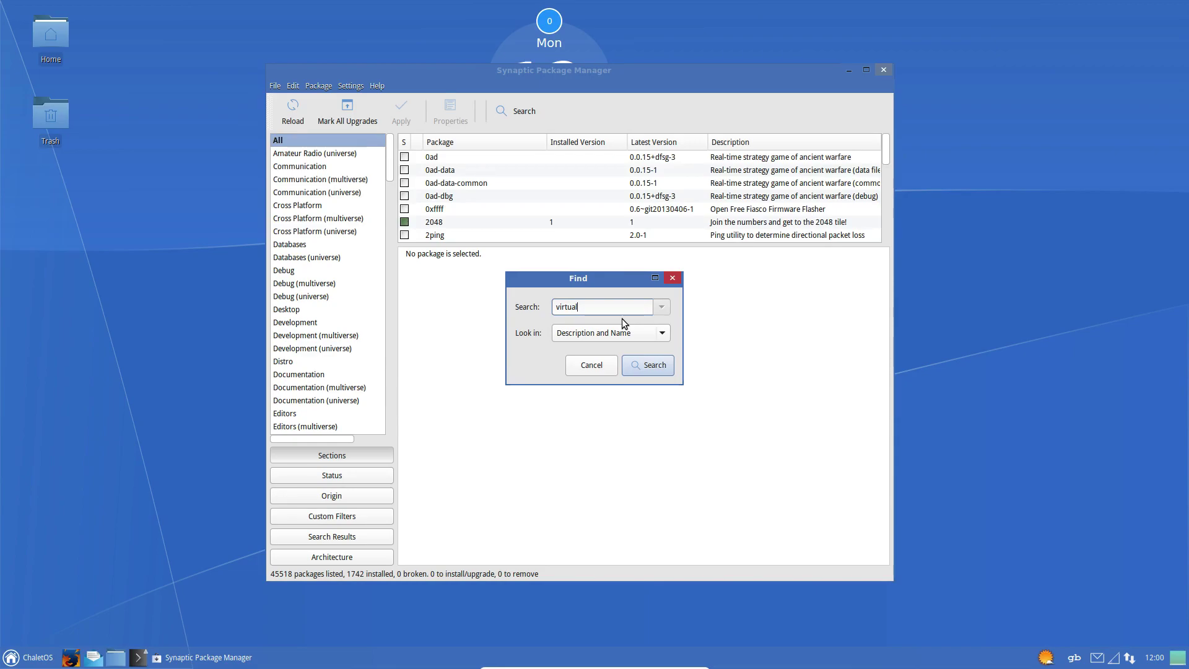
{"action": "type", "text": "ox"}
{"action": "key", "text": "BackSpace"}
{"action": "key", "text": "BackSpace"}
{"action": "key", "text": "BackSpace"}
{"action": "type", "text": "lbox"}
{"action": "left_click", "coordinate": [638, 375]}
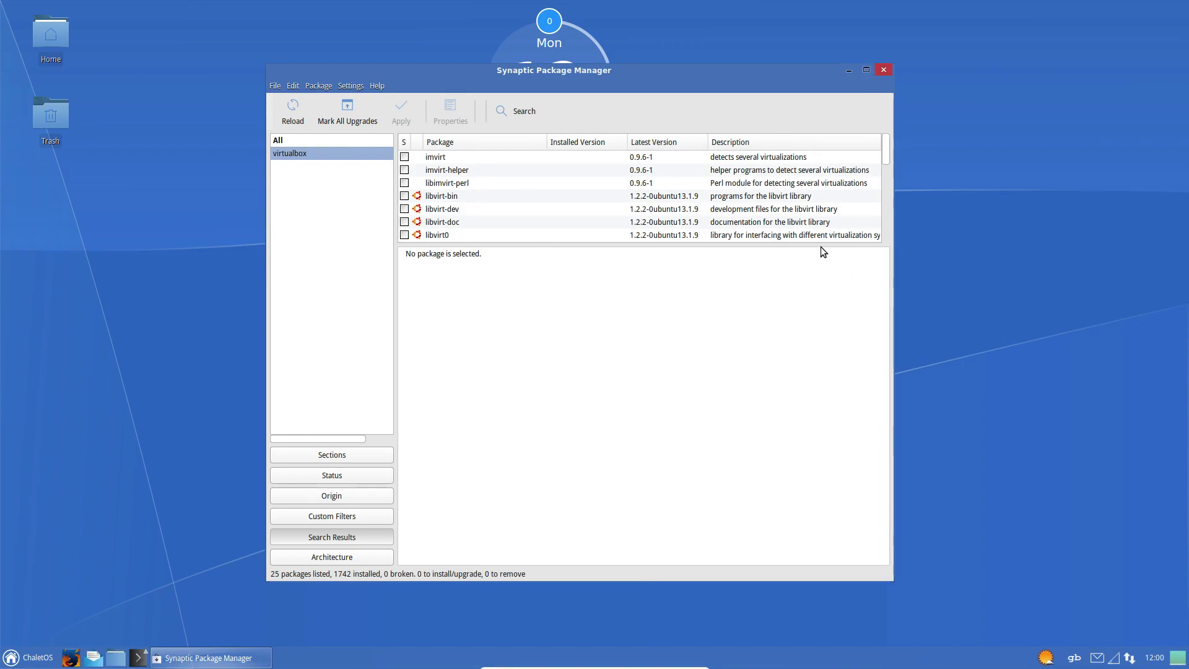
{"action": "left_click_drag", "start_coordinate": [803, 259], "coordinate": [763, 439]}
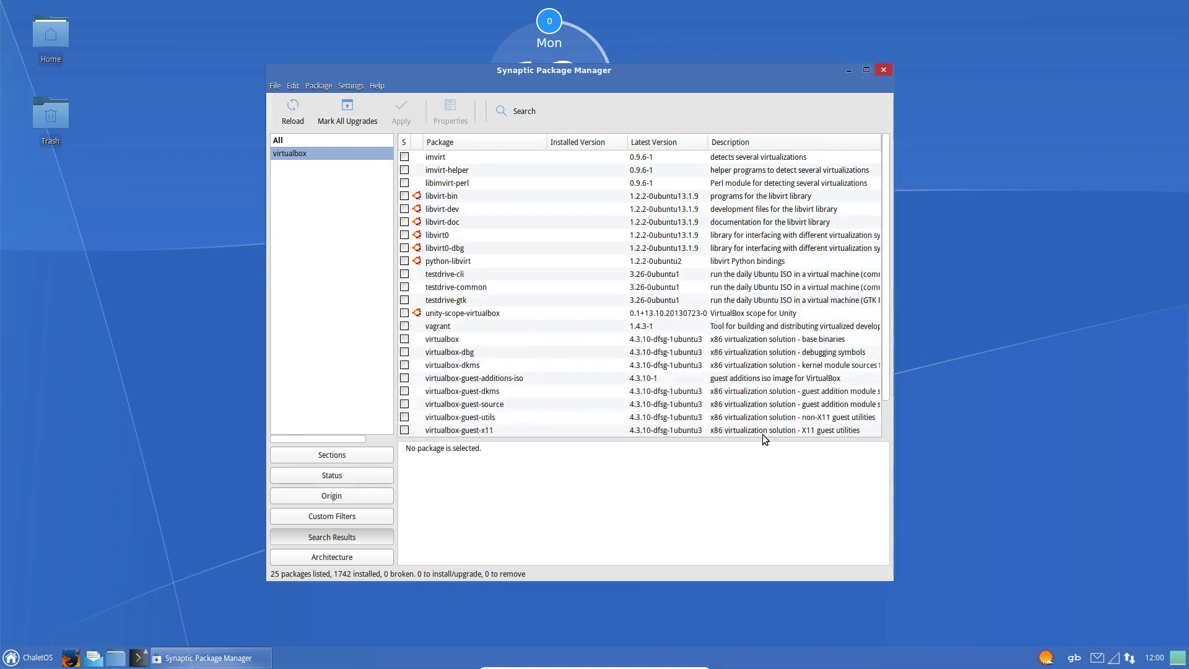
{"action": "left_click", "coordinate": [405, 339]}
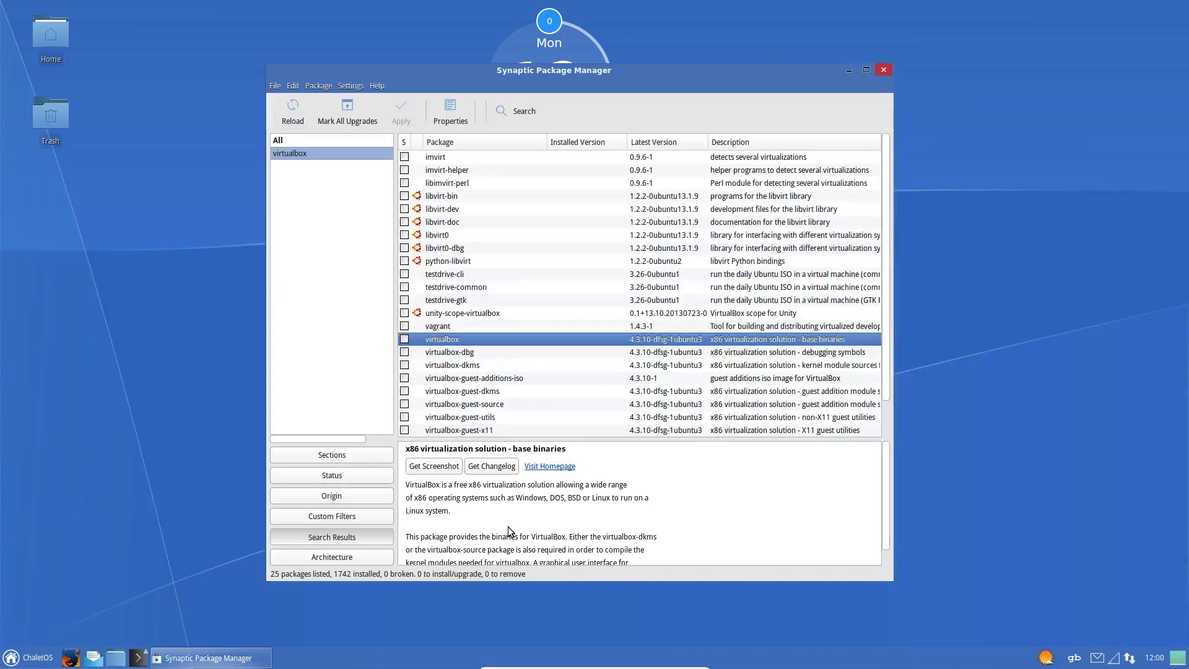
{"action": "scroll", "coordinate": [508, 528], "scroll_direction": "down", "scroll_amount": 1}
{"action": "scroll", "coordinate": [507, 531], "scroll_direction": "up", "scroll_amount": 1}
{"action": "left_click_drag", "start_coordinate": [409, 486], "coordinate": [611, 483]}
{"action": "left_click", "coordinate": [611, 480]}
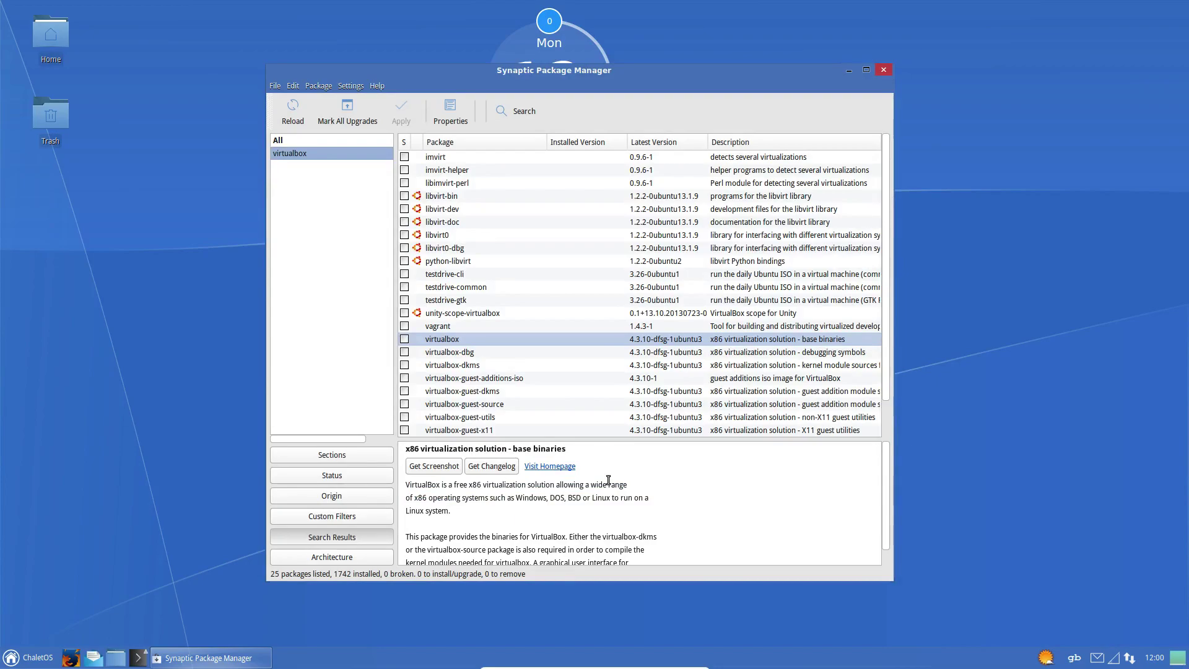
Step: Mark virtualbox for installation and accept its required additional packages
{"action": "left_click", "coordinate": [404, 339]}
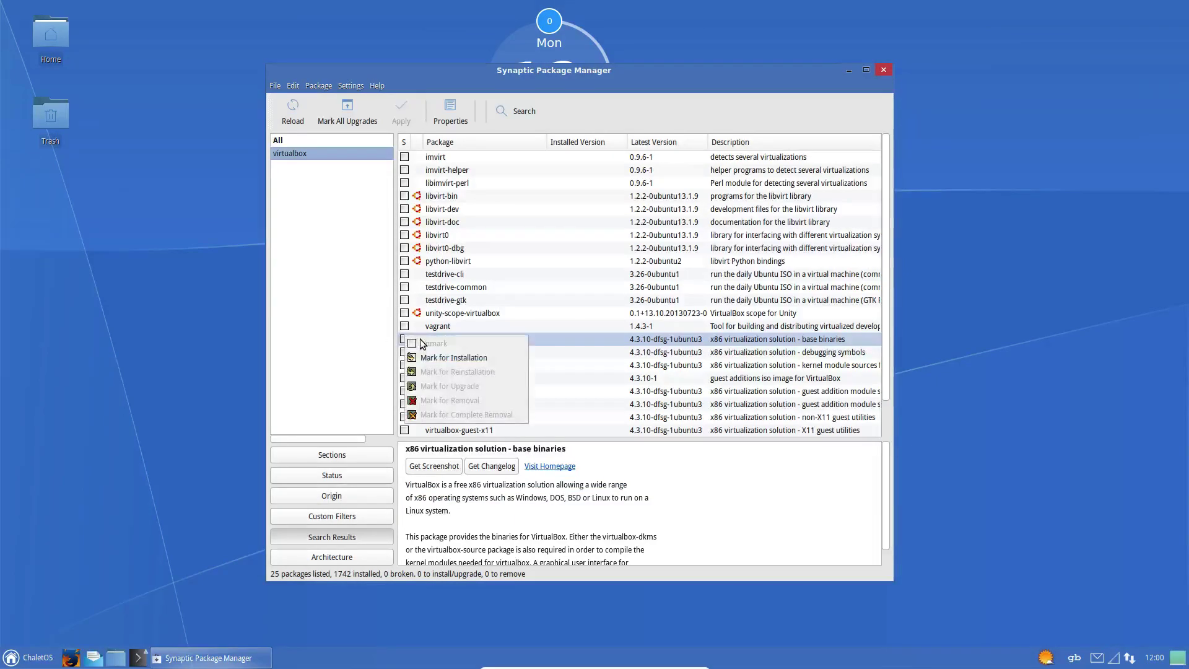
{"action": "left_click", "coordinate": [459, 359]}
{"action": "left_click", "coordinate": [660, 416]}
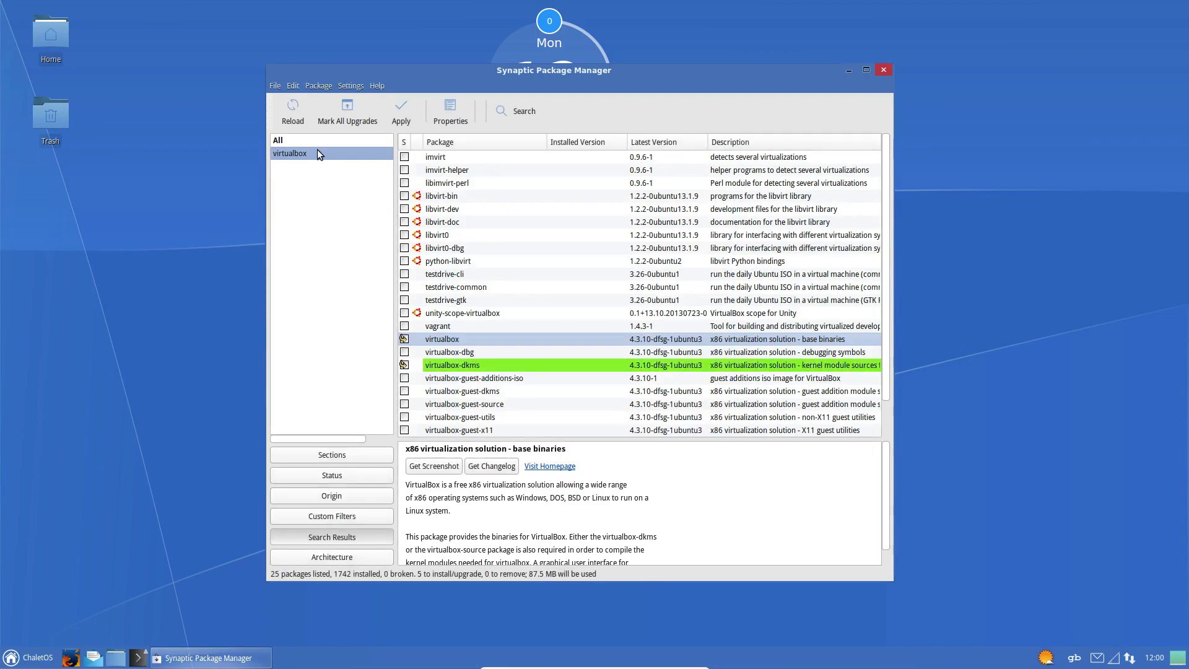
Step: Search for 'op' and mark openshot for installation, accepting its extra required packages
{"action": "left_click", "coordinate": [519, 115]}
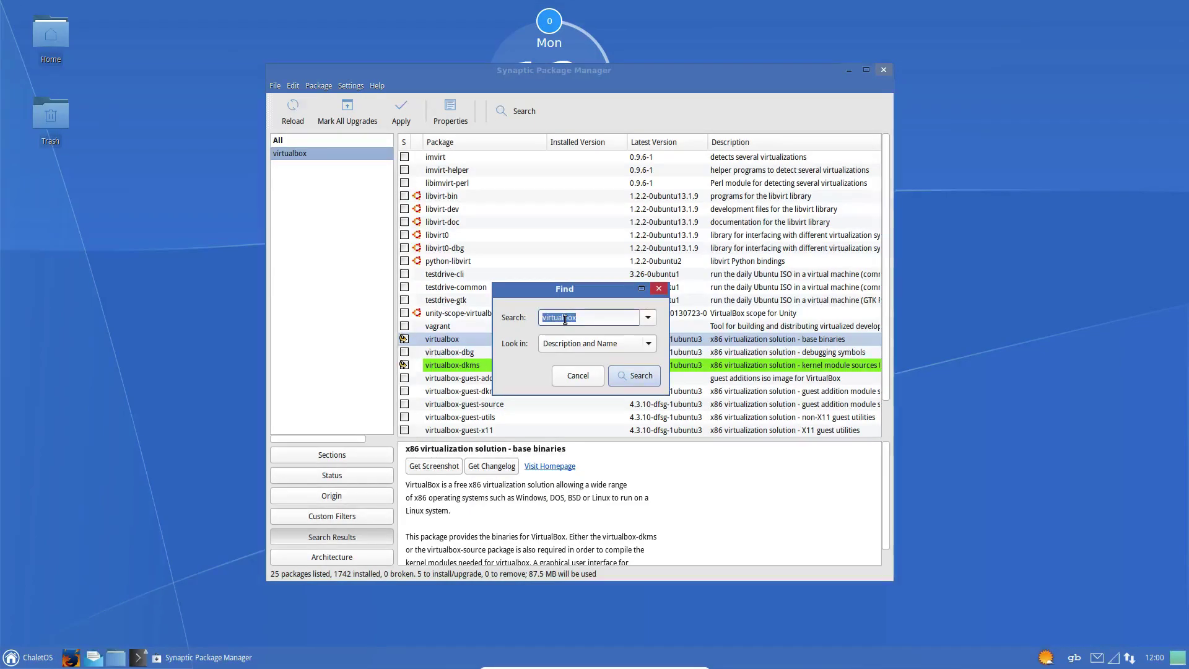
{"action": "type", "text": "openshot"}
{"action": "left_click", "coordinate": [636, 377]}
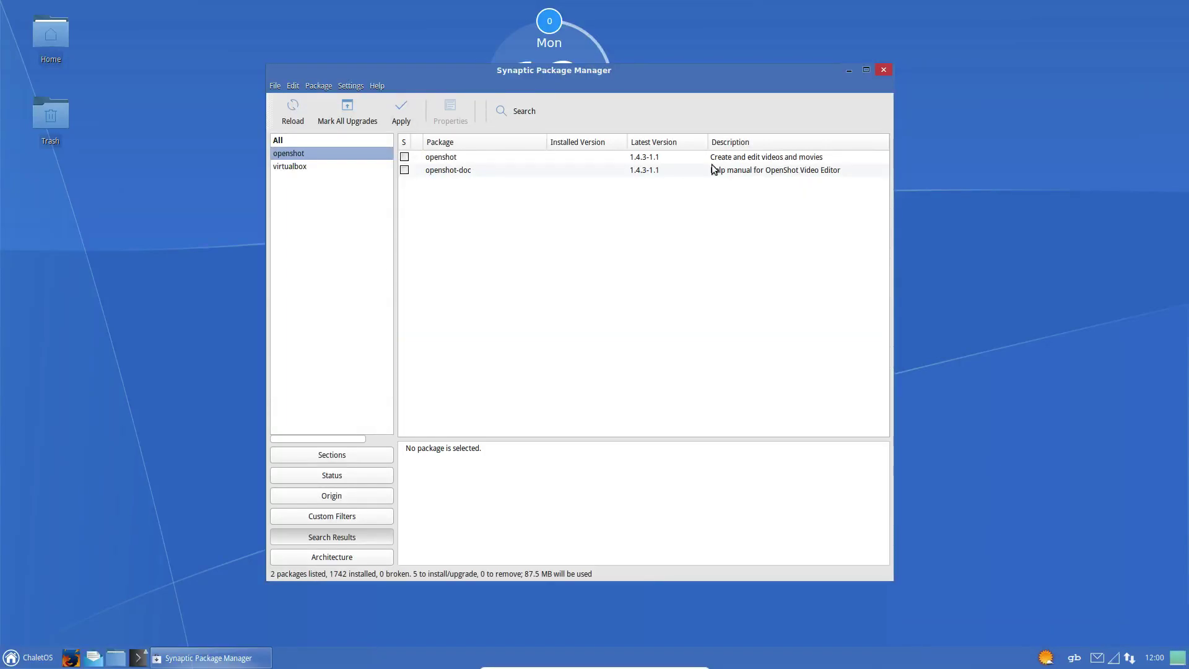
{"action": "left_click", "coordinate": [405, 157]}
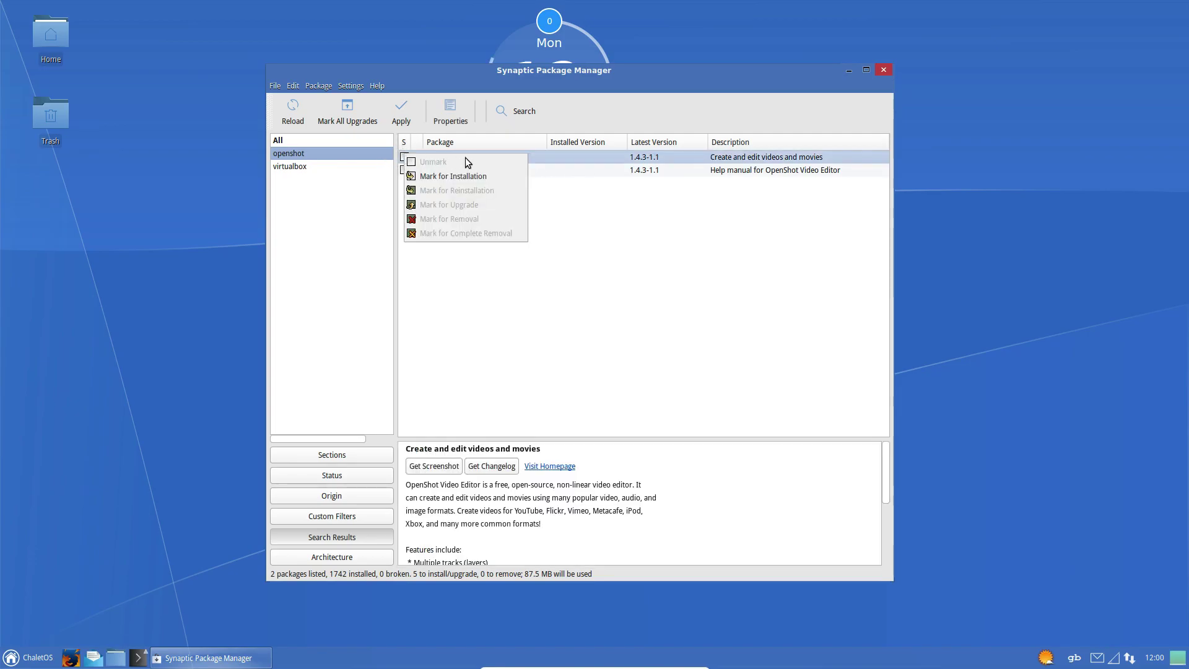
{"action": "left_click", "coordinate": [432, 175]}
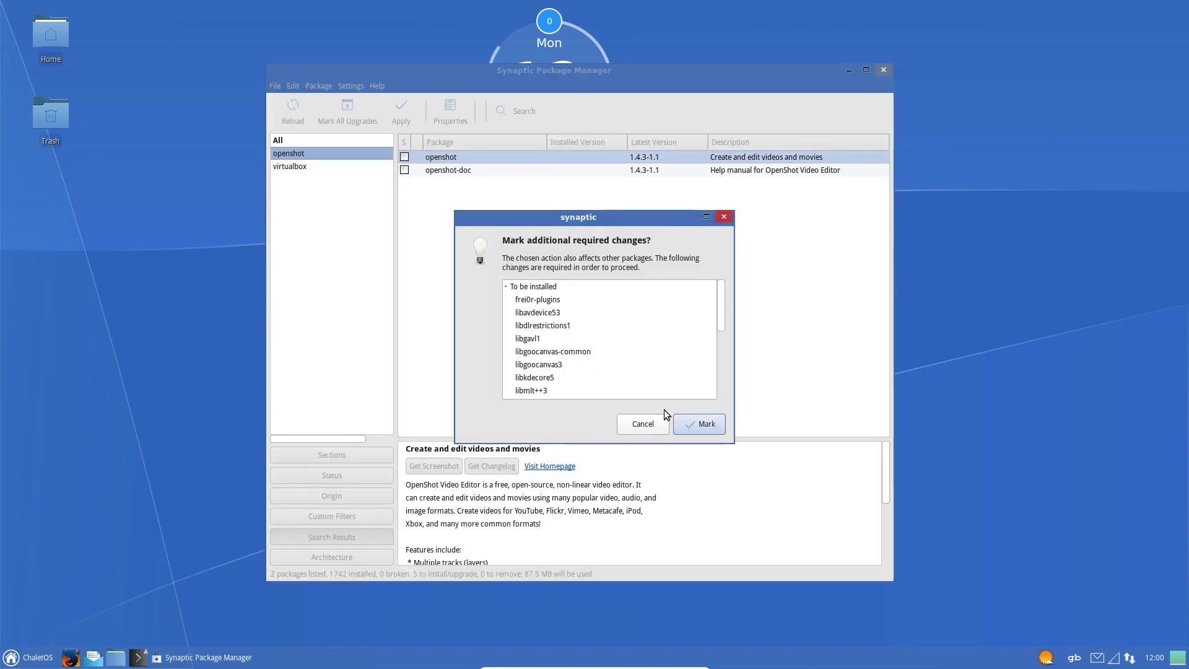
{"action": "key", "text": "Return"}
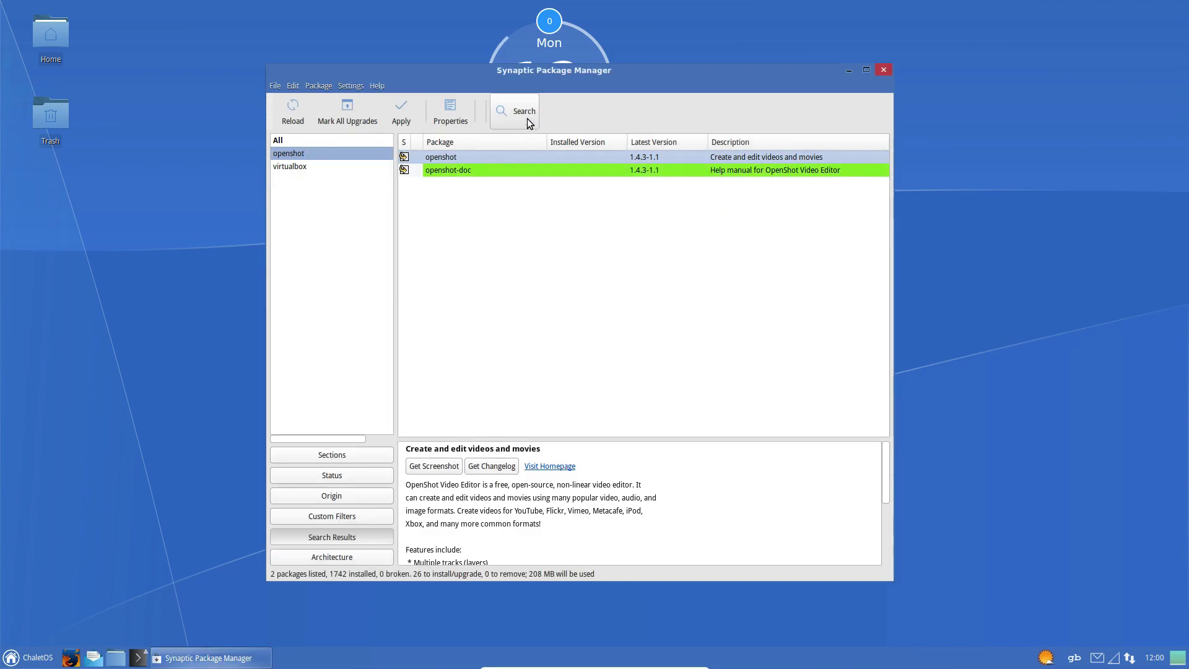
Step: Search Synaptic packages for 'gimp'
{"action": "left_click", "coordinate": [526, 118]}
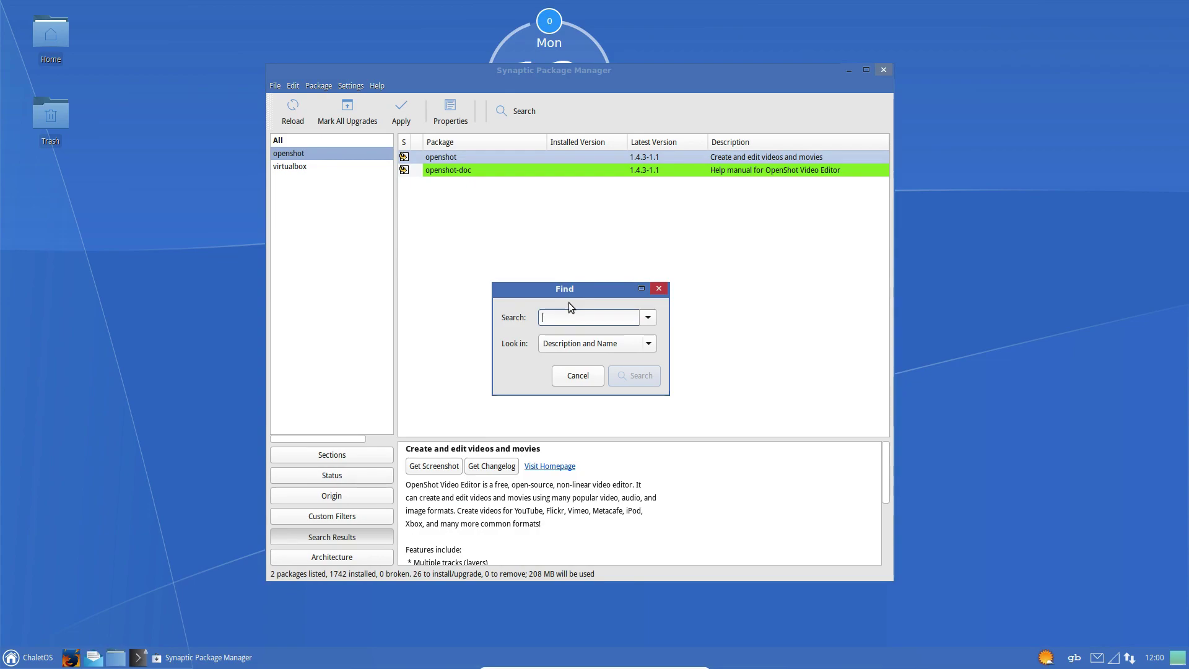
{"action": "type", "text": "gimp"}
{"action": "key", "text": "Return"}
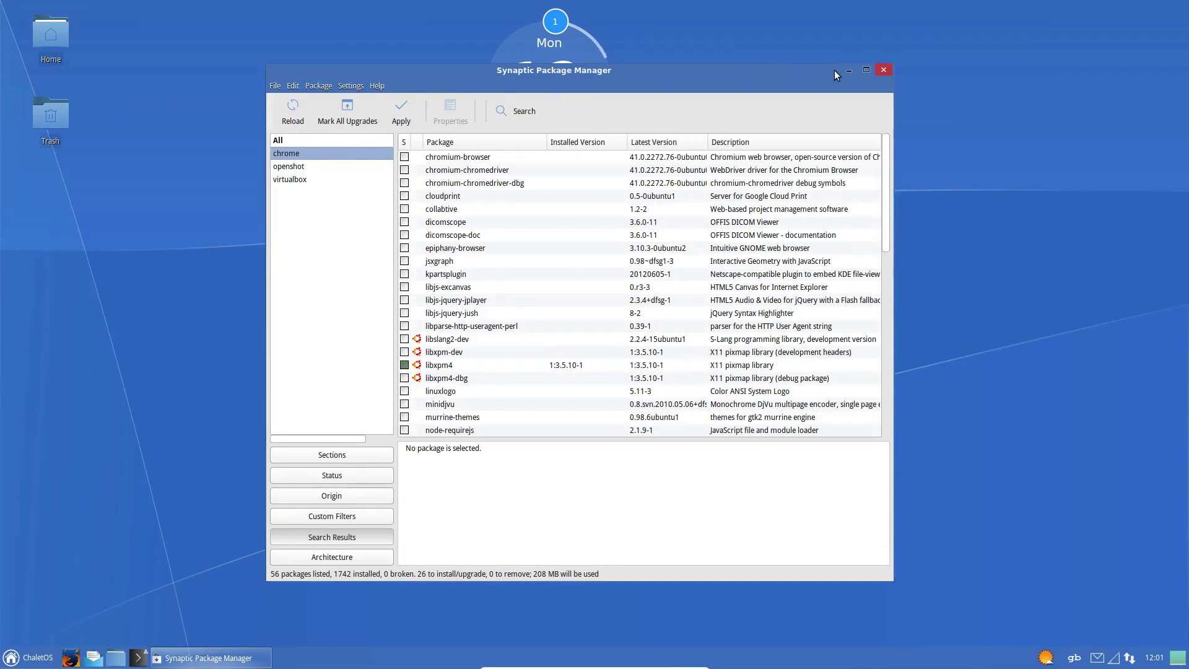
Step: Set the Find dialog to look in Description and Name, close it, and minimize Synaptic
{"action": "left_click", "coordinate": [522, 116]}
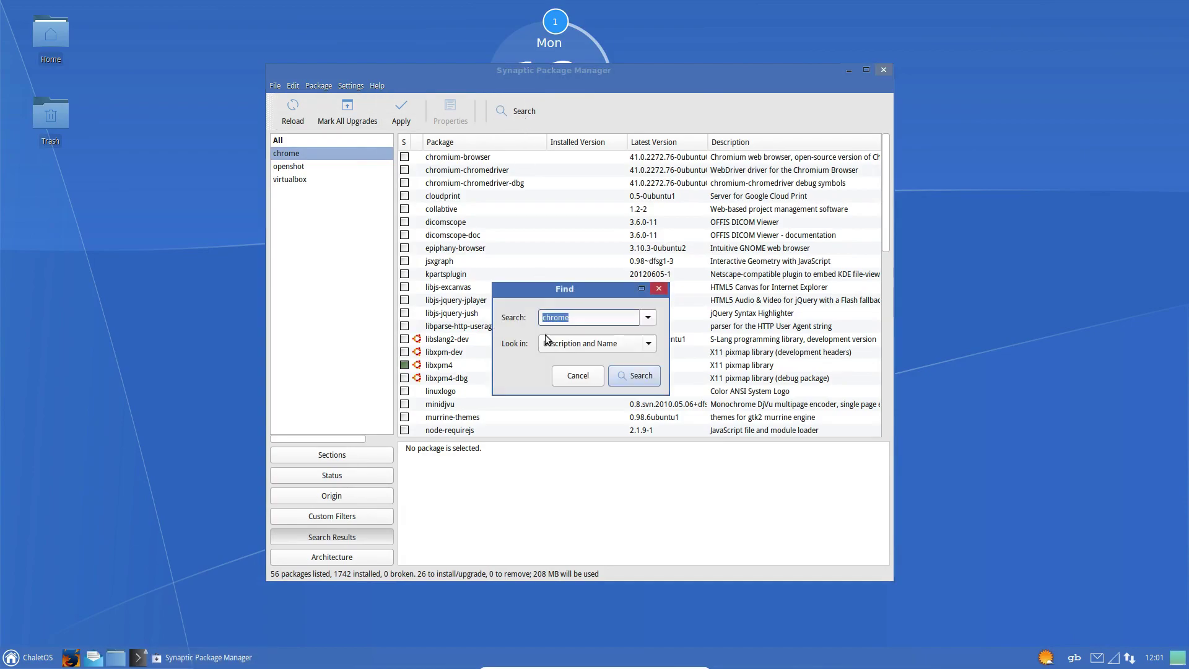
{"action": "left_click", "coordinate": [568, 345]}
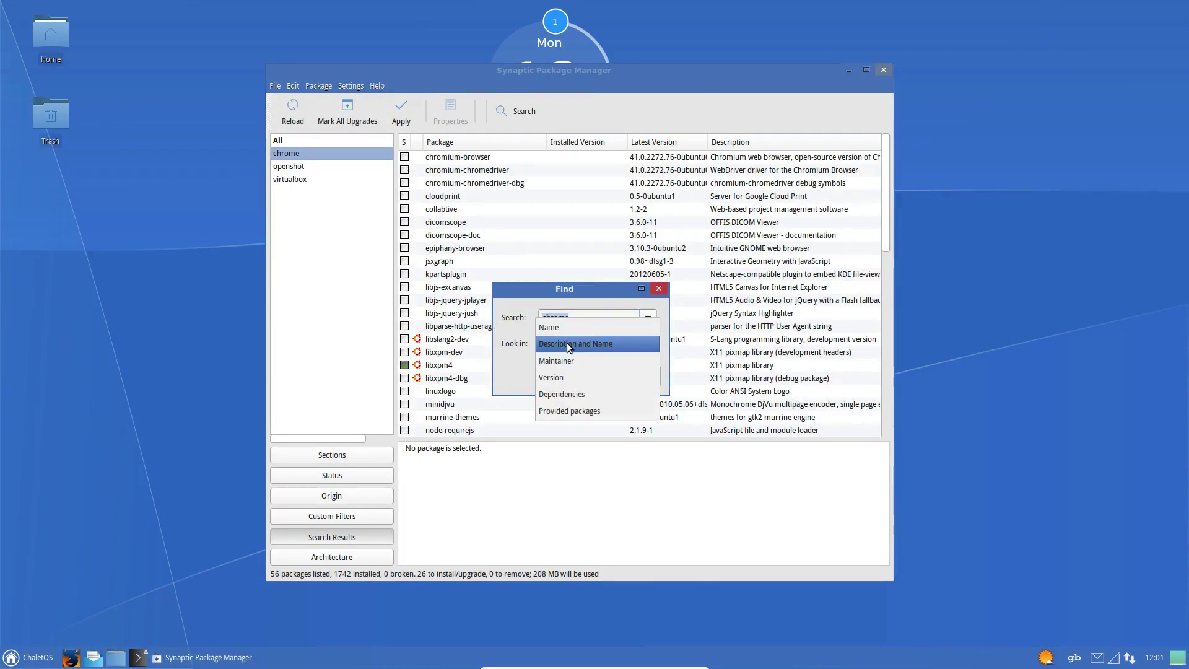
{"action": "left_click", "coordinate": [567, 343]}
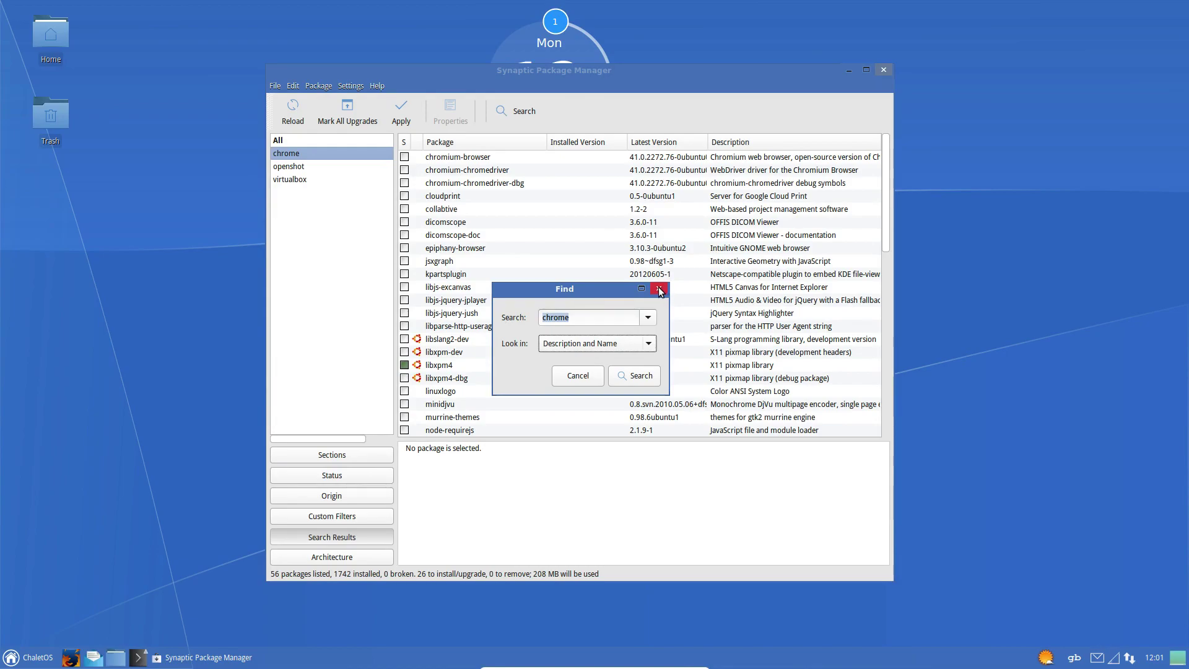
{"action": "left_click", "coordinate": [659, 288]}
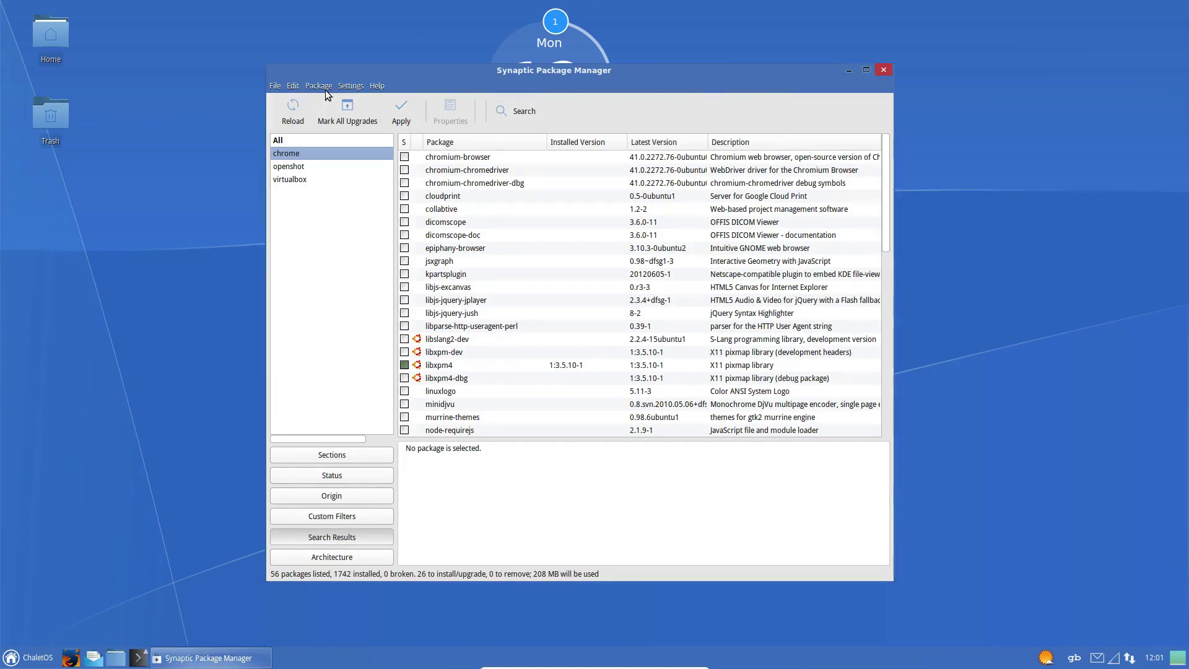
{"action": "left_click", "coordinate": [847, 71]}
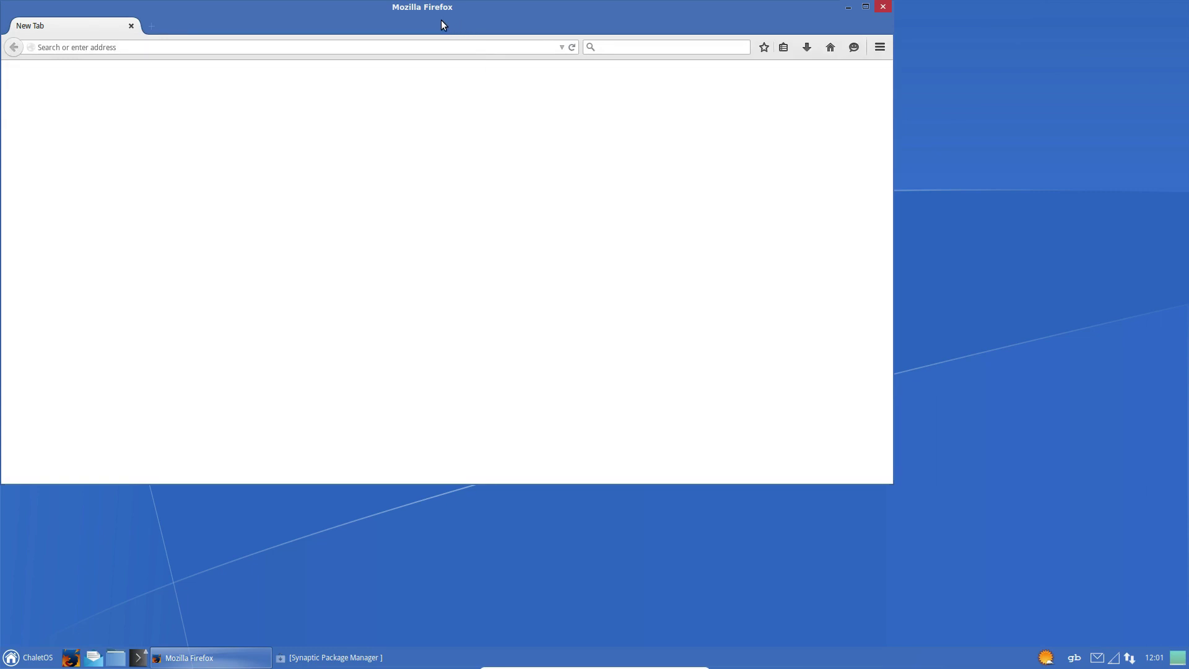
Step: Search Google for 'chrome browser', open the Chrome - Google result, and maximize Firefox
{"action": "left_click_drag", "start_coordinate": [444, 24], "coordinate": [585, 102]}
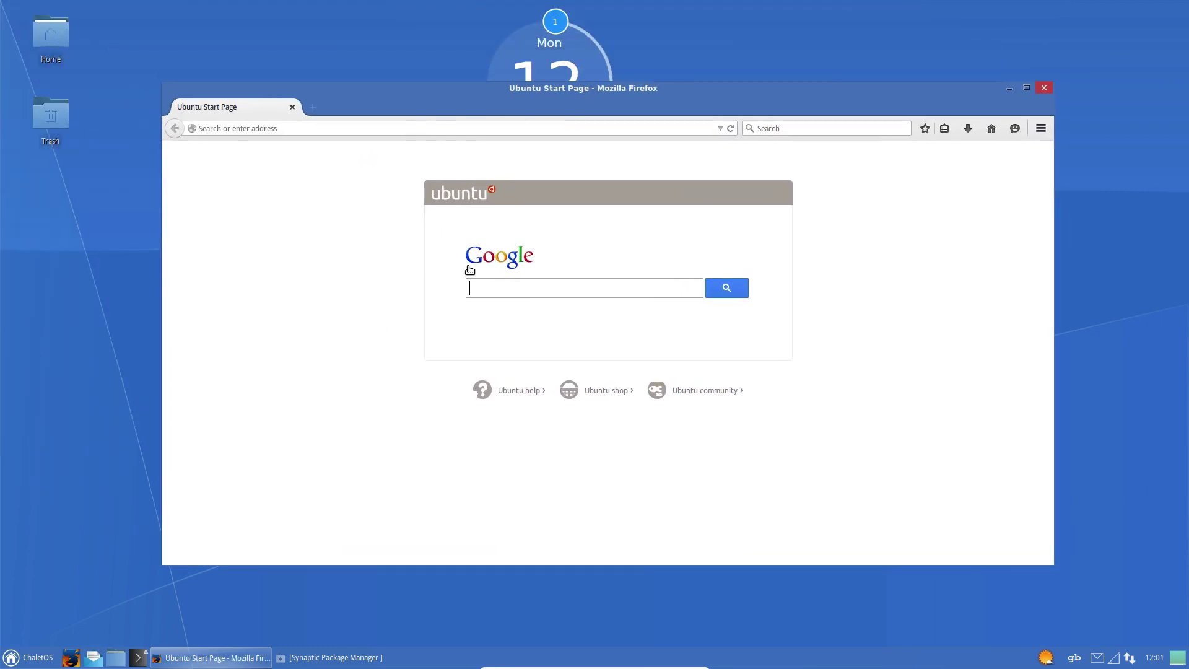
{"action": "left_click", "coordinate": [550, 284]}
{"action": "type", "text": "chrome browser"}
{"action": "left_click", "coordinate": [727, 288]}
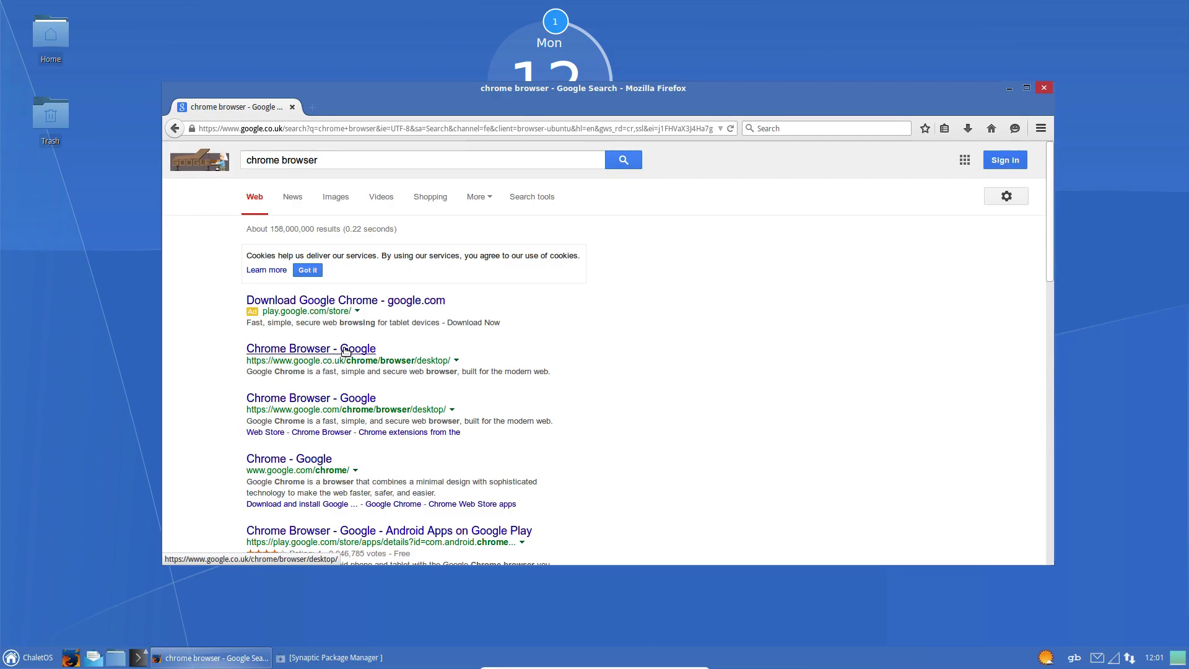
{"action": "left_click", "coordinate": [296, 460]}
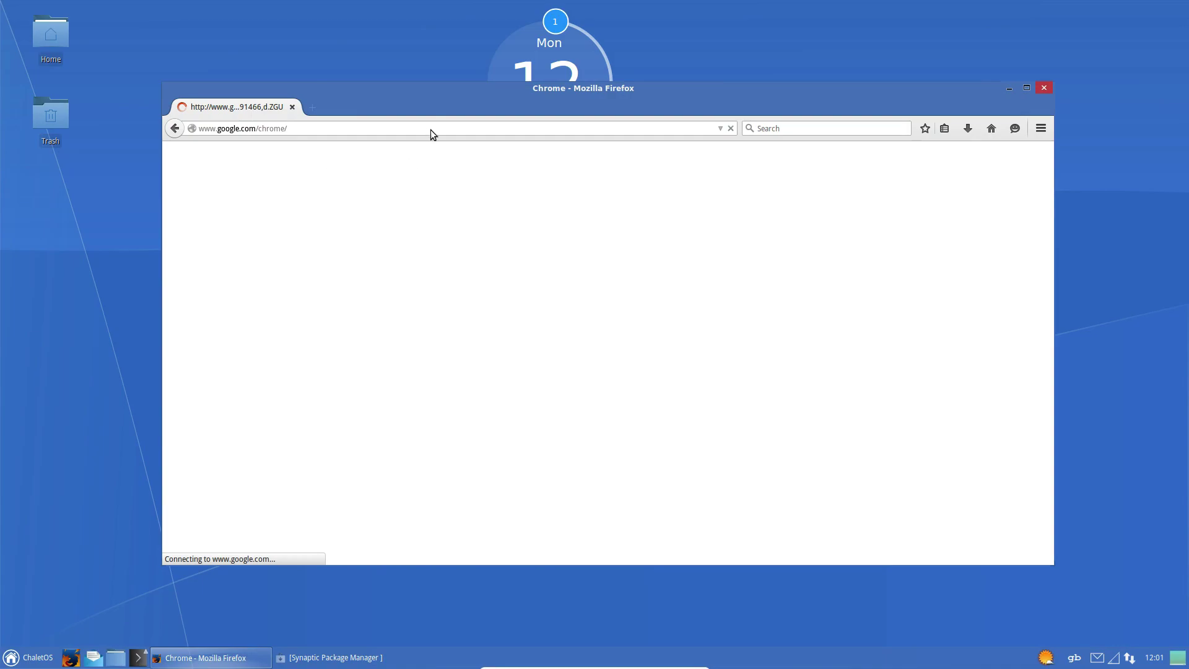
{"action": "left_click", "coordinate": [1026, 88]}
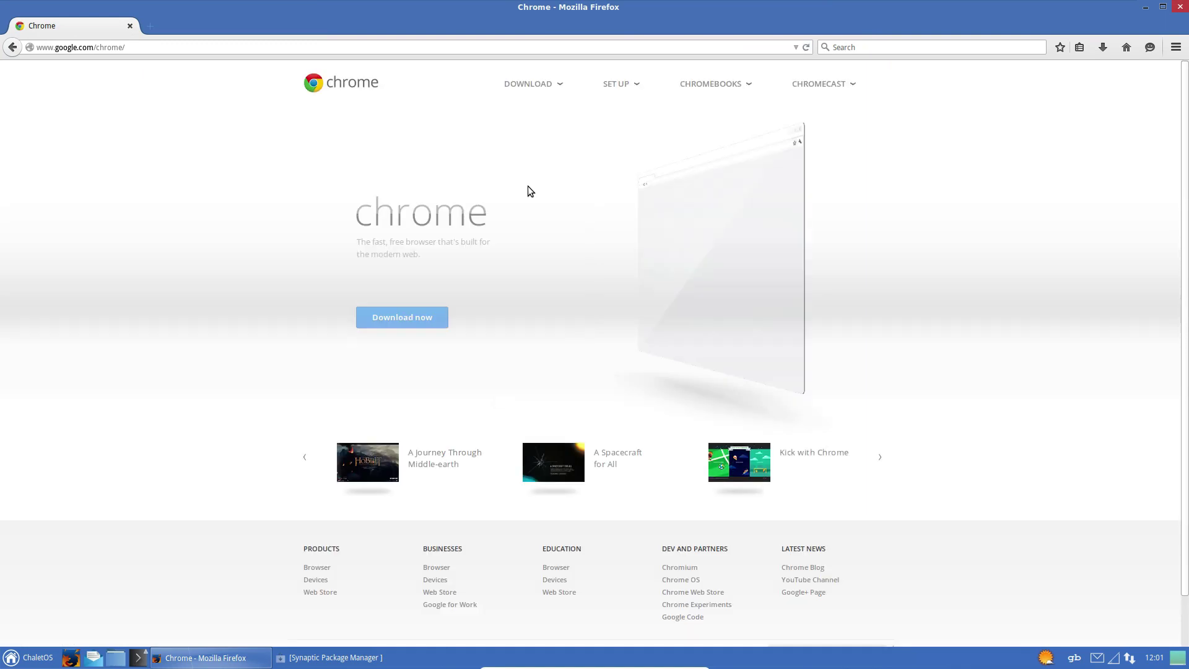
Step: Save the 32 bit .deb Chrome package through Accept and Install, then close Firefox
{"action": "left_click", "coordinate": [384, 325]}
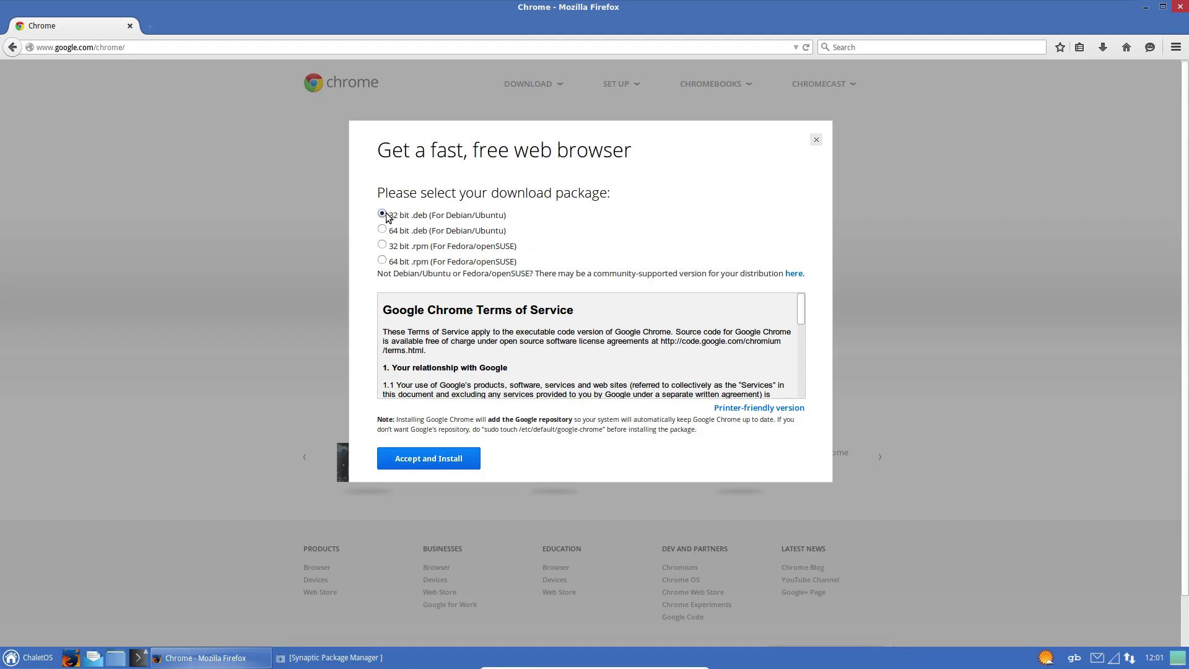
{"action": "left_click", "coordinate": [484, 218]}
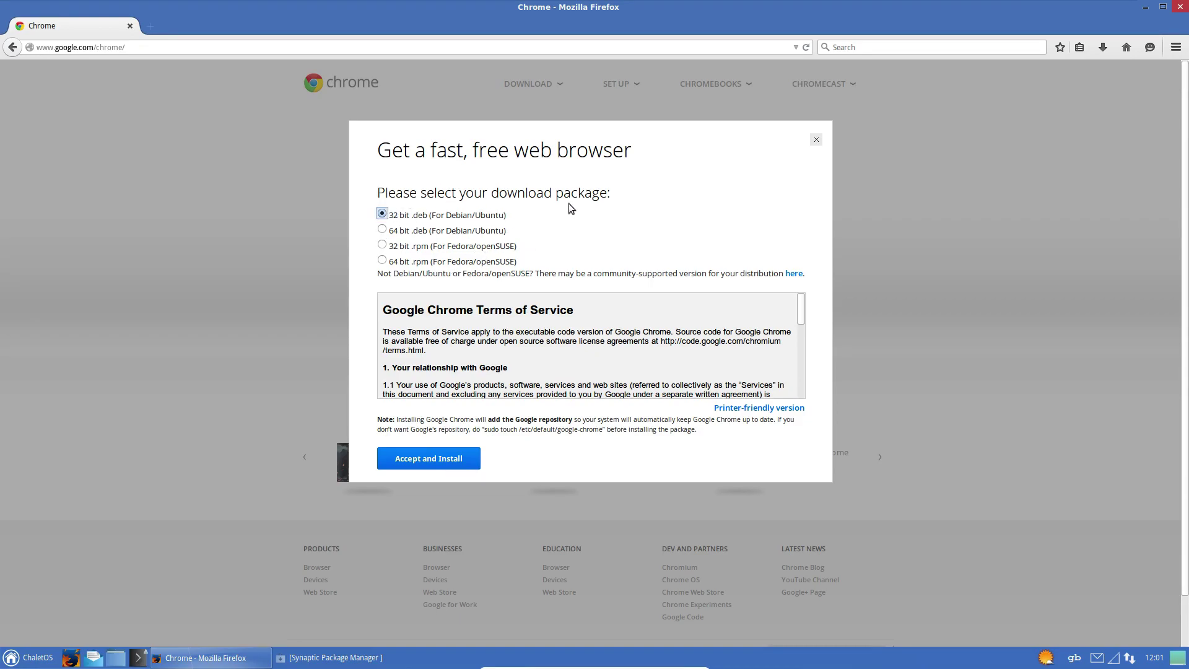
{"action": "left_click", "coordinate": [439, 460]}
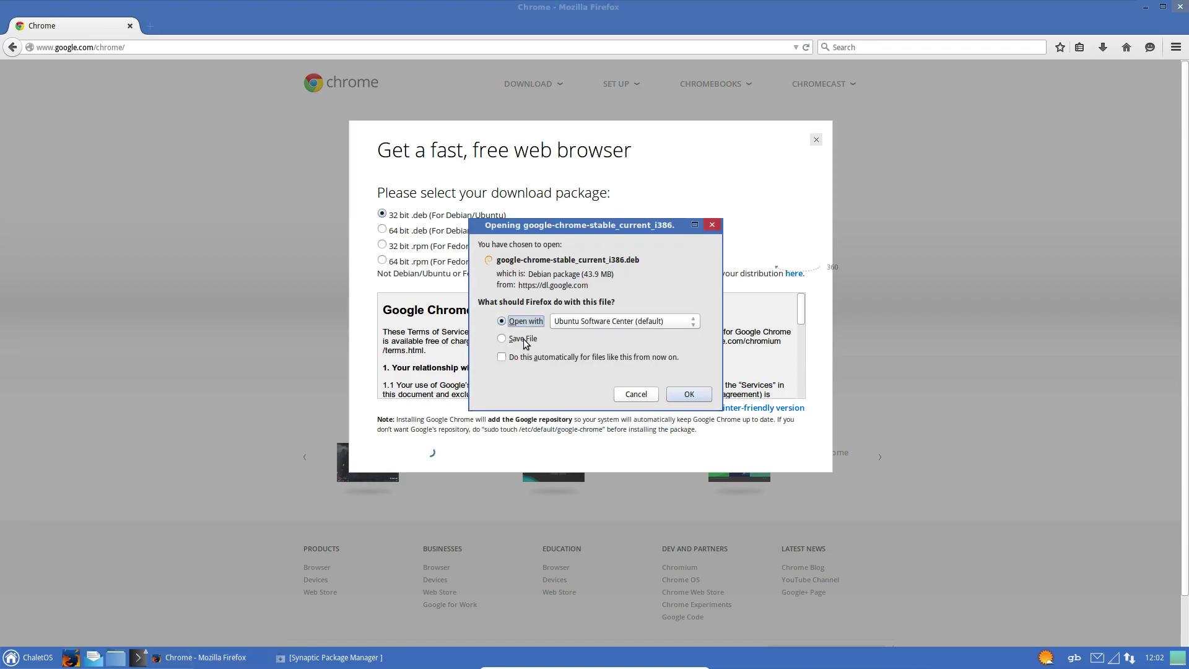
{"action": "left_click", "coordinate": [523, 339]}
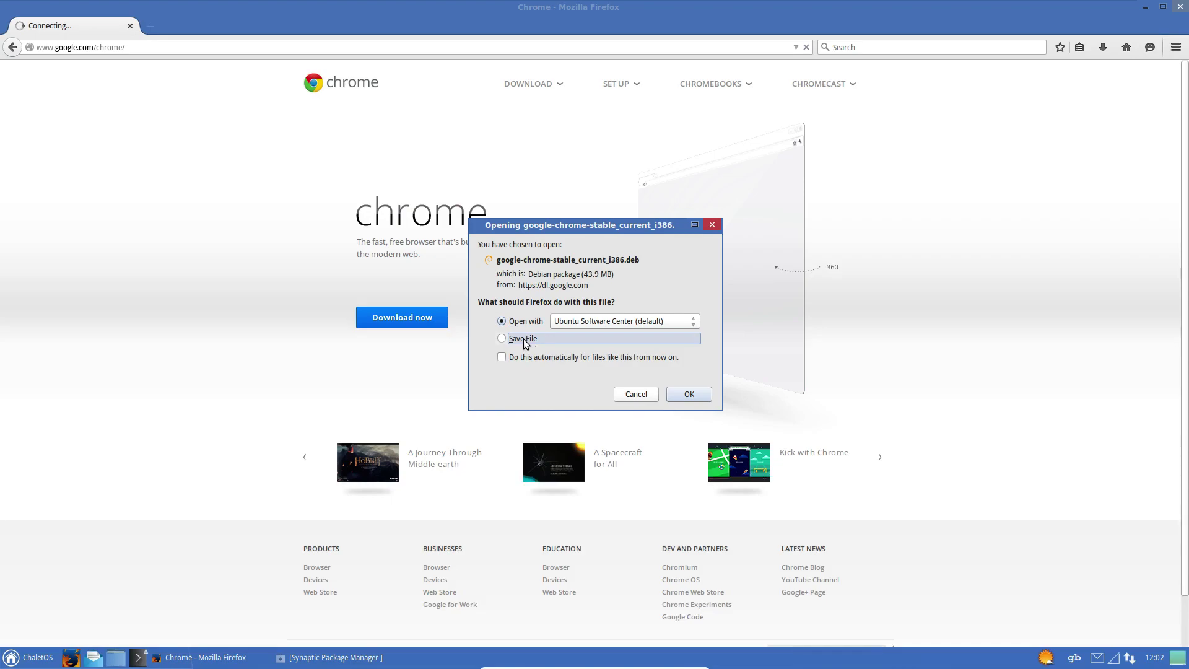
{"action": "left_click", "coordinate": [689, 398]}
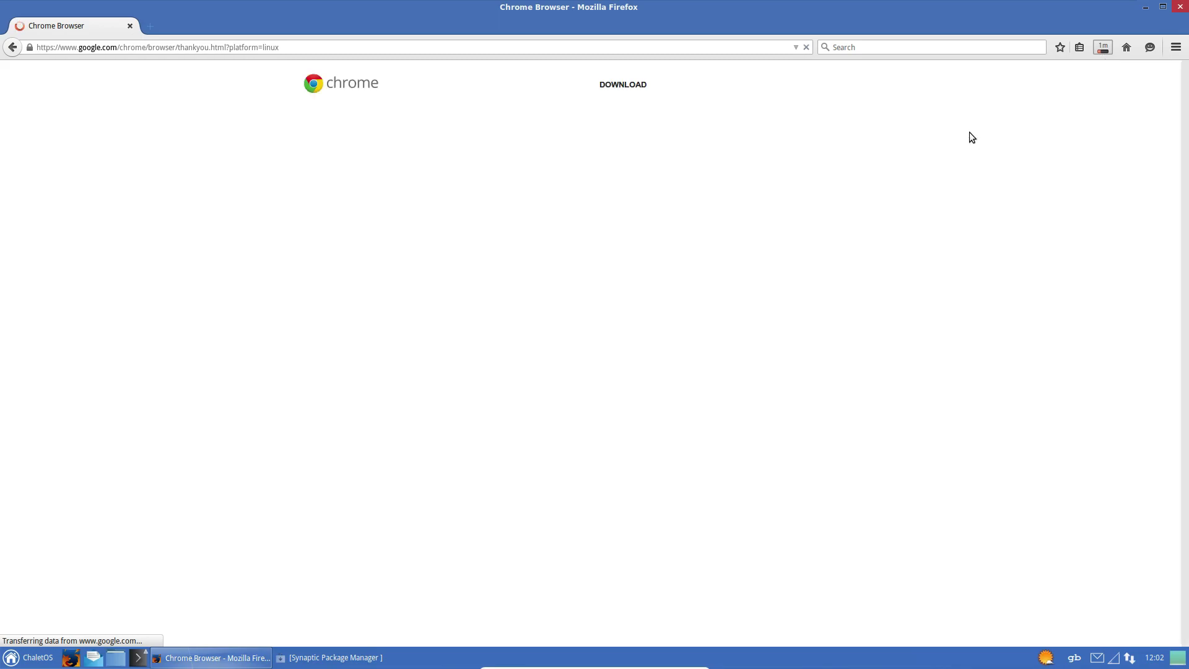
{"action": "left_click", "coordinate": [1179, 10]}
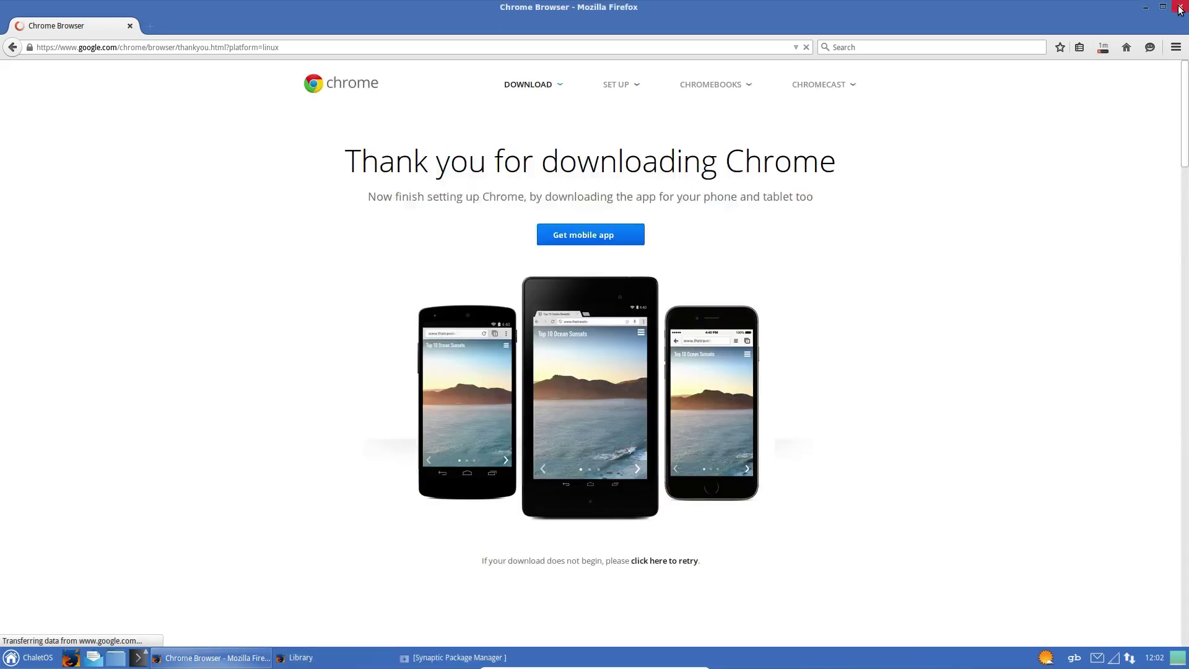
{"action": "left_click", "coordinate": [1179, 9]}
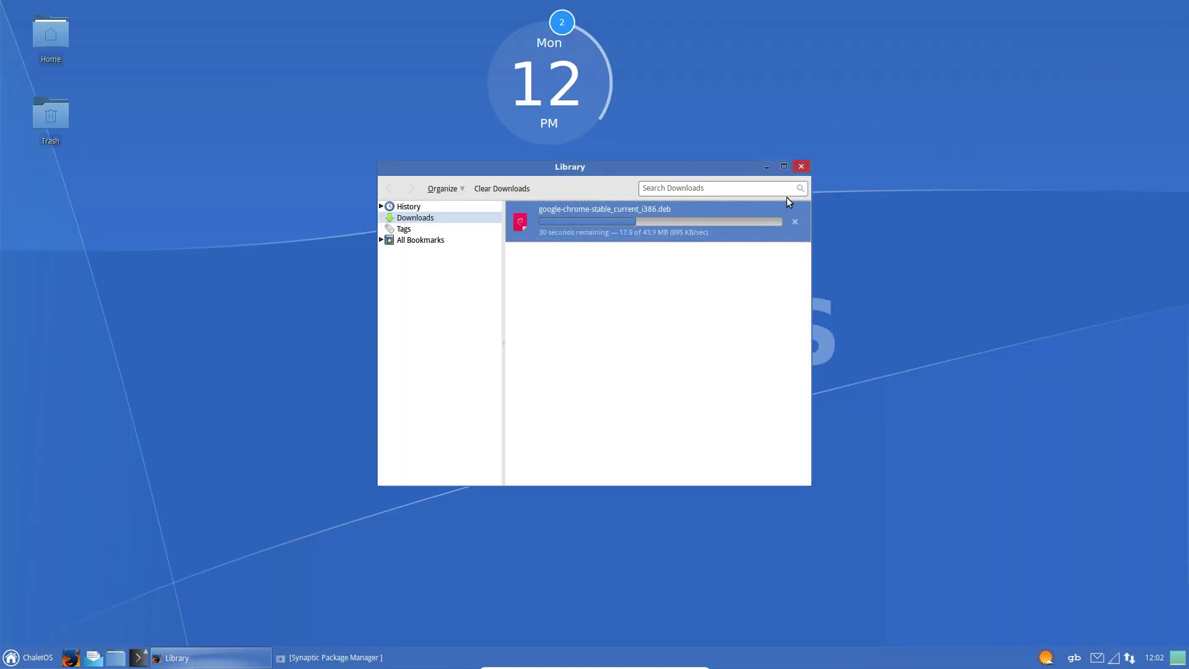
Step: Open Home > Downloads in File Manager, tile it on the right and the Library downloads on the left
{"action": "left_click", "coordinate": [54, 20]}
{"action": "double_click", "coordinate": [53, 20]}
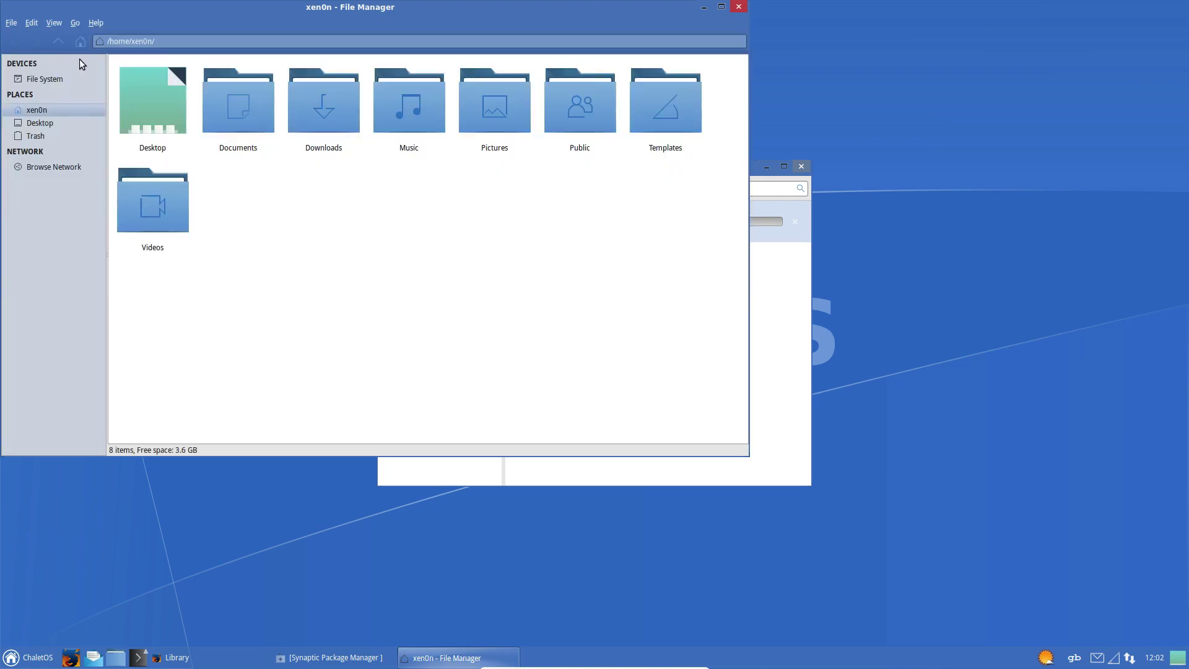
{"action": "left_click", "coordinate": [341, 94]}
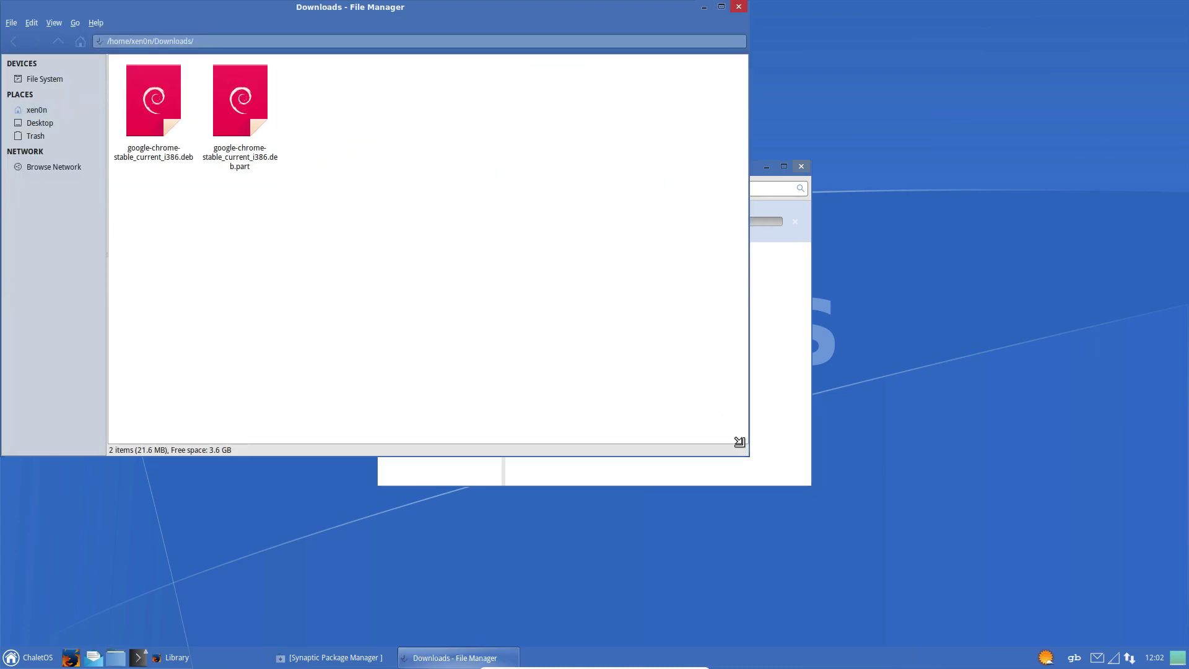
{"action": "left_click_drag", "start_coordinate": [739, 442], "coordinate": [488, 305]}
{"action": "left_click_drag", "start_coordinate": [381, 7], "coordinate": [1184, 201]}
{"action": "left_click_drag", "start_coordinate": [555, 163], "coordinate": [3, 161]}
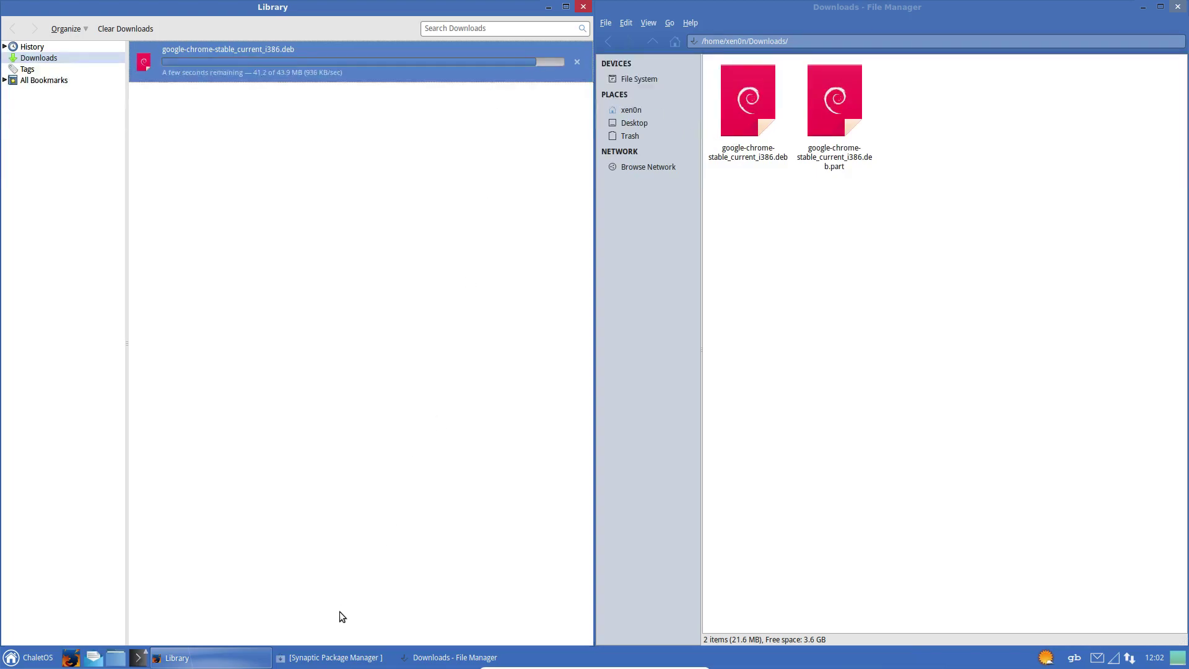
Step: Restore Synaptic and apply the 26 marked package changes from the Summary dialog
{"action": "left_click", "coordinate": [322, 657]}
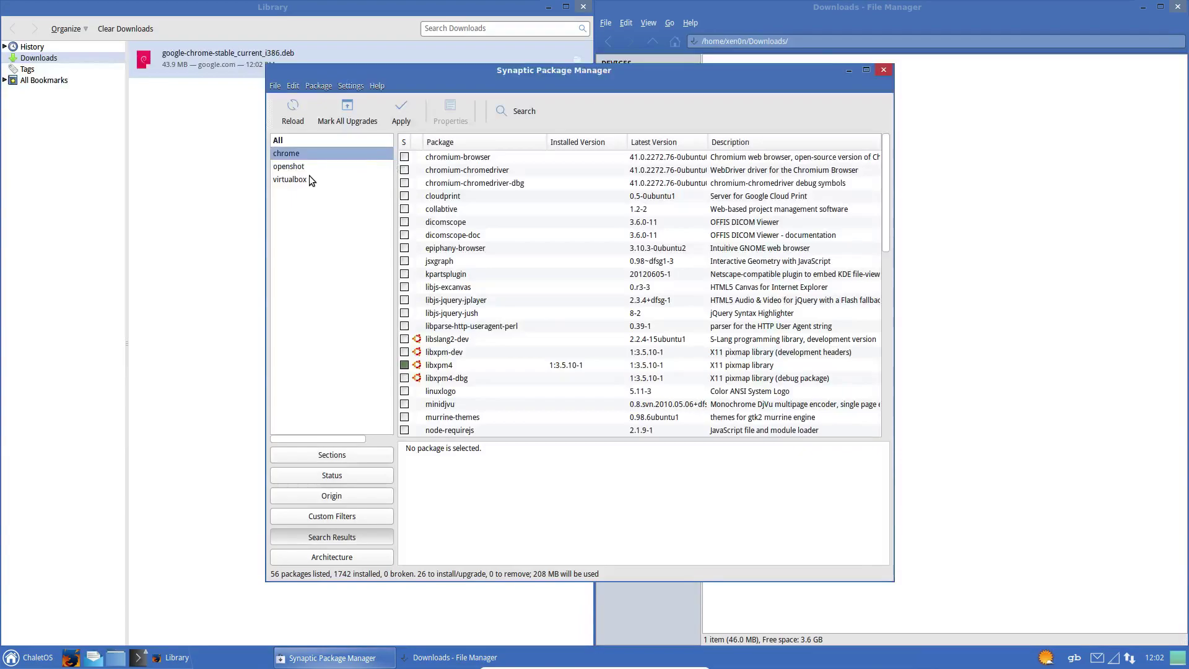
{"action": "left_click", "coordinate": [399, 110]}
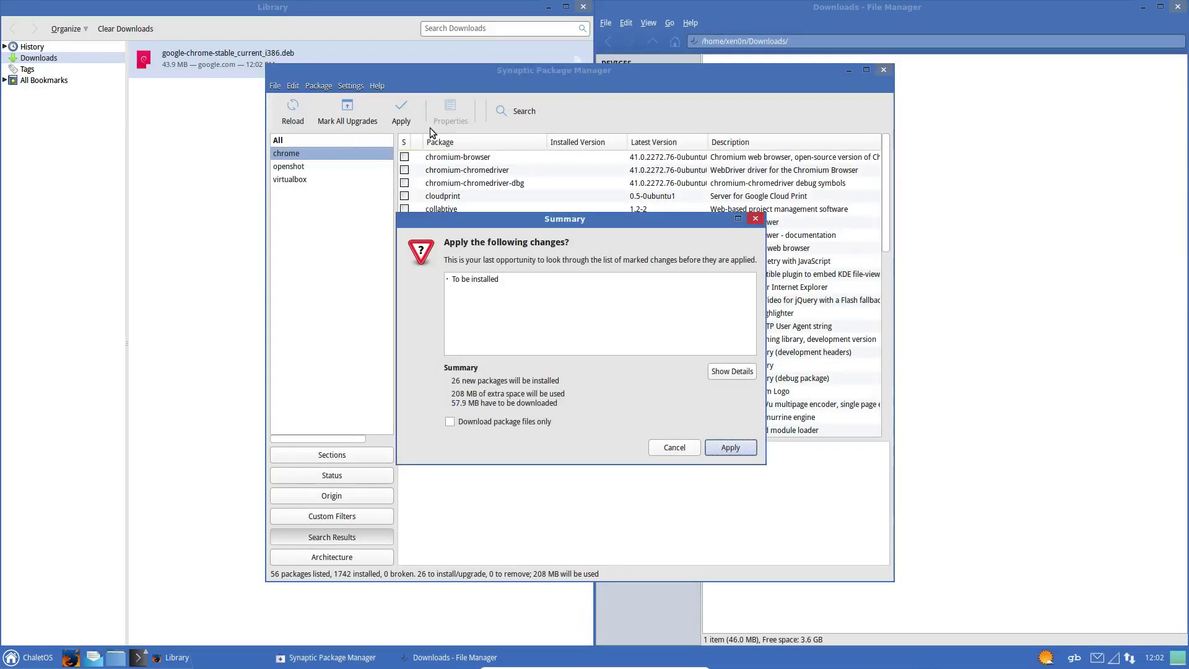
{"action": "left_click", "coordinate": [728, 446]}
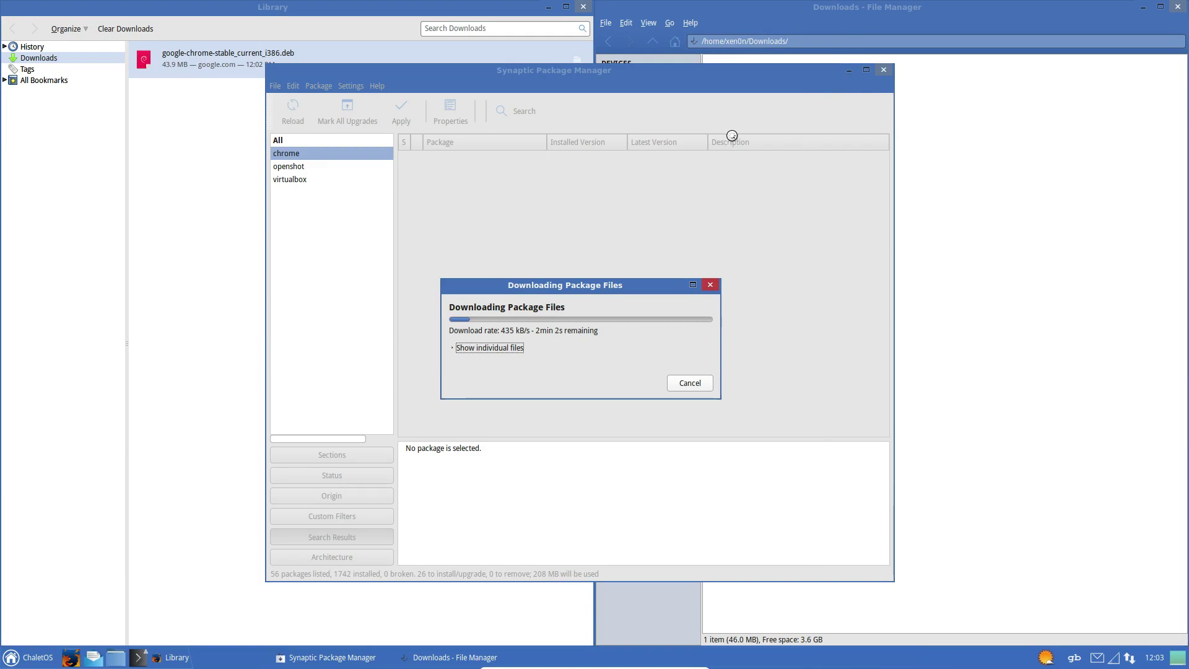
{"action": "mouse_move", "coordinate": [586, 289]}
{"action": "left_mouse_down"}
{"action": "mouse_move", "coordinate": [598, 293]}
{"action": "mouse_move", "coordinate": [597, 275]}
{"action": "left_mouse_up"}
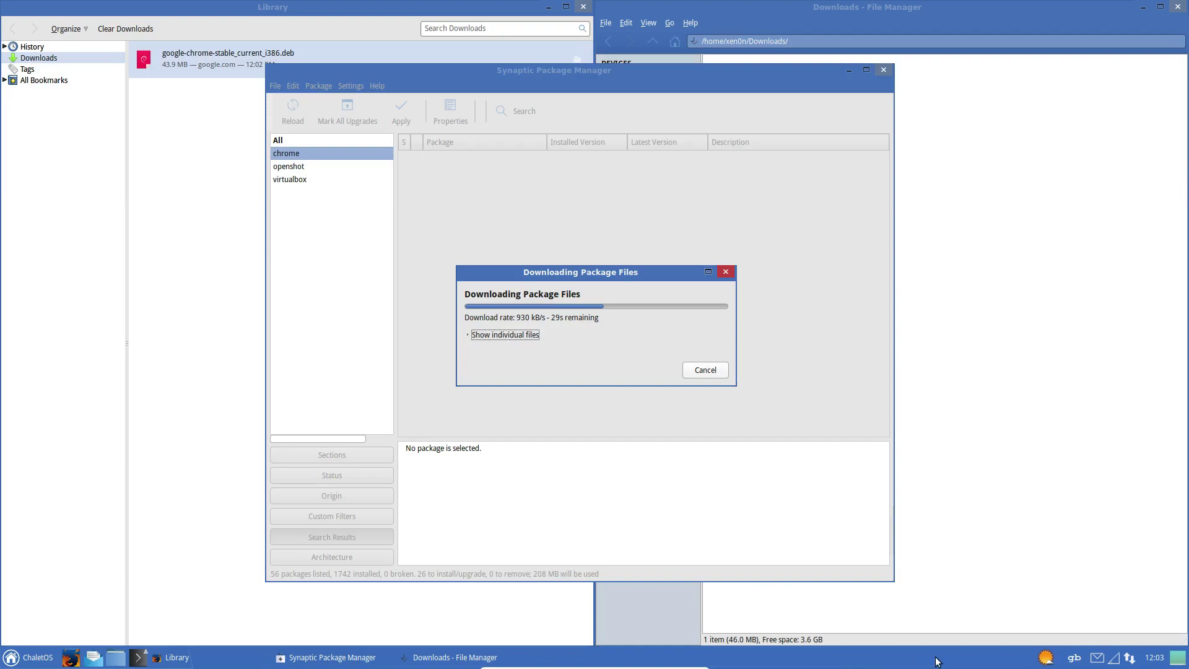
Step: Remove the Weather Update panel item, then ignore the unretrievable packages so installation continues
{"action": "mouse_move", "coordinate": [1047, 658]}
{"action": "right_click", "coordinate": [1045, 658]}
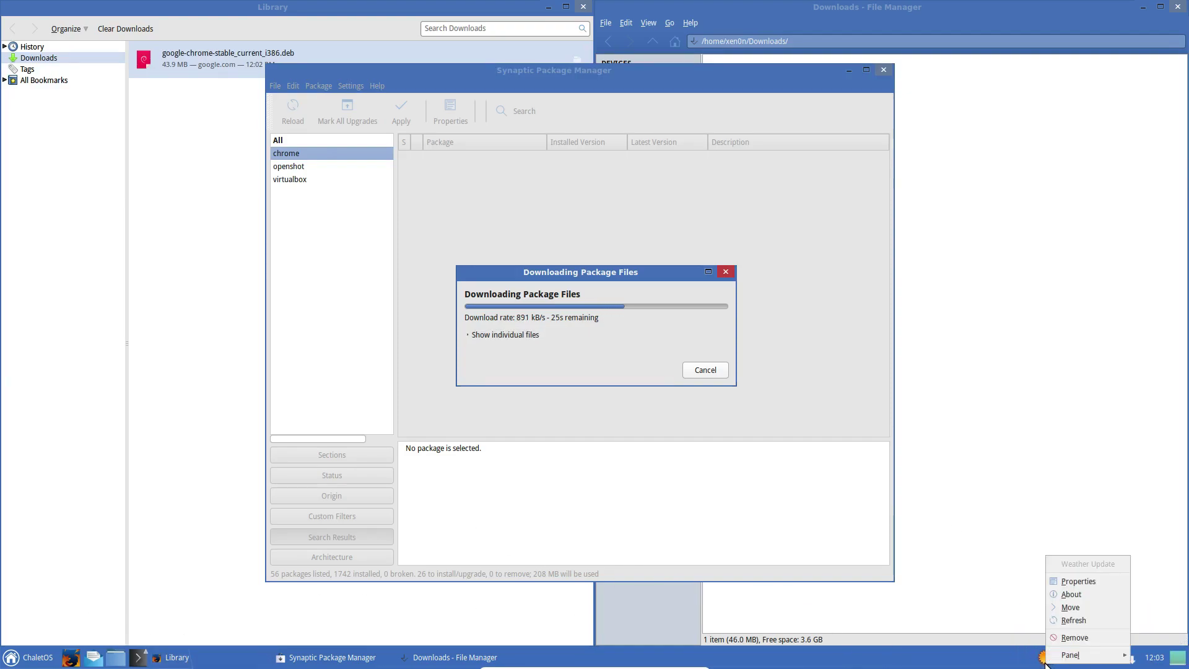
{"action": "left_click", "coordinate": [1060, 620]}
{"action": "right_click", "coordinate": [1044, 659]}
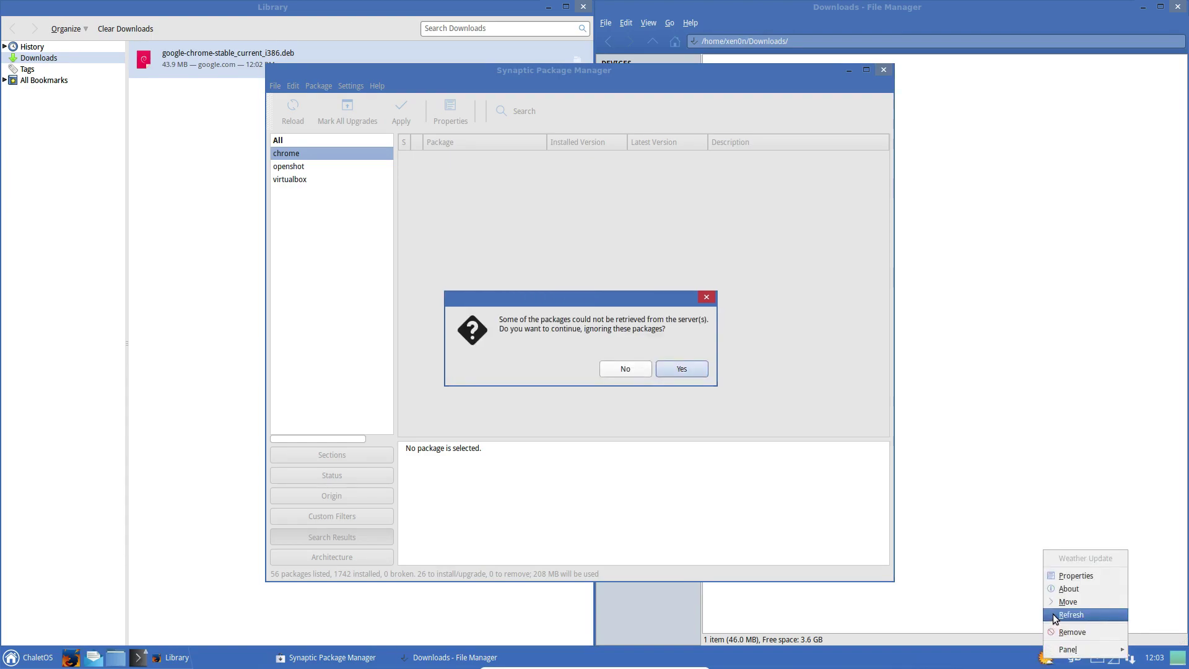
{"action": "left_click", "coordinate": [1071, 632]}
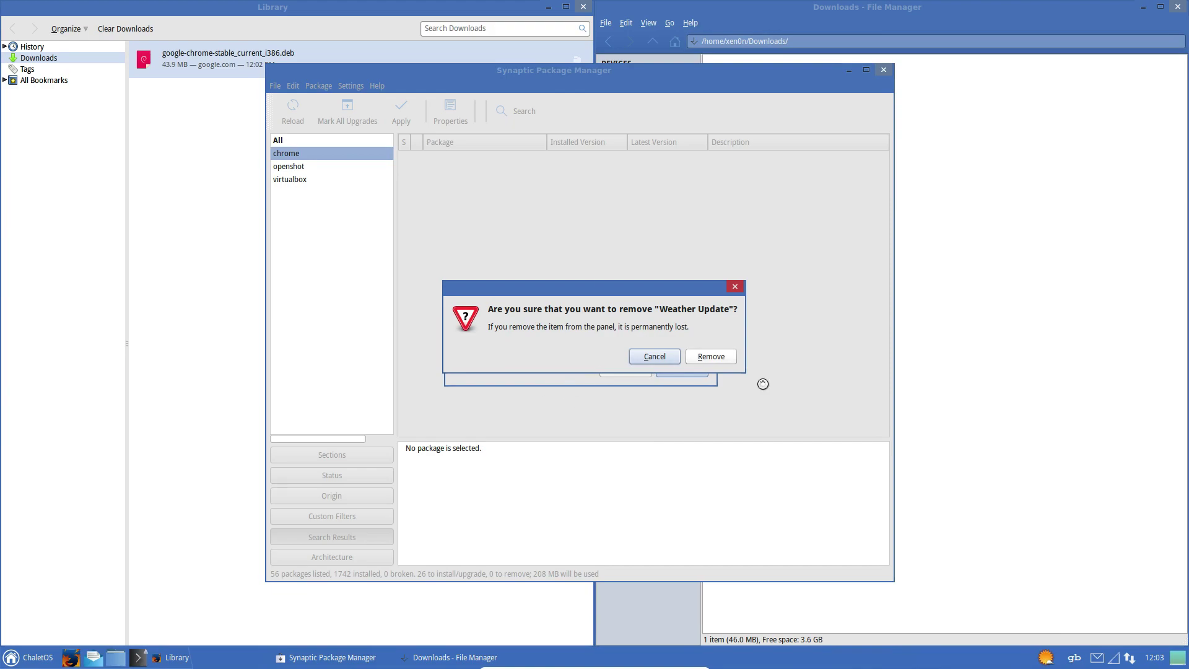
{"action": "left_click", "coordinate": [711, 356]}
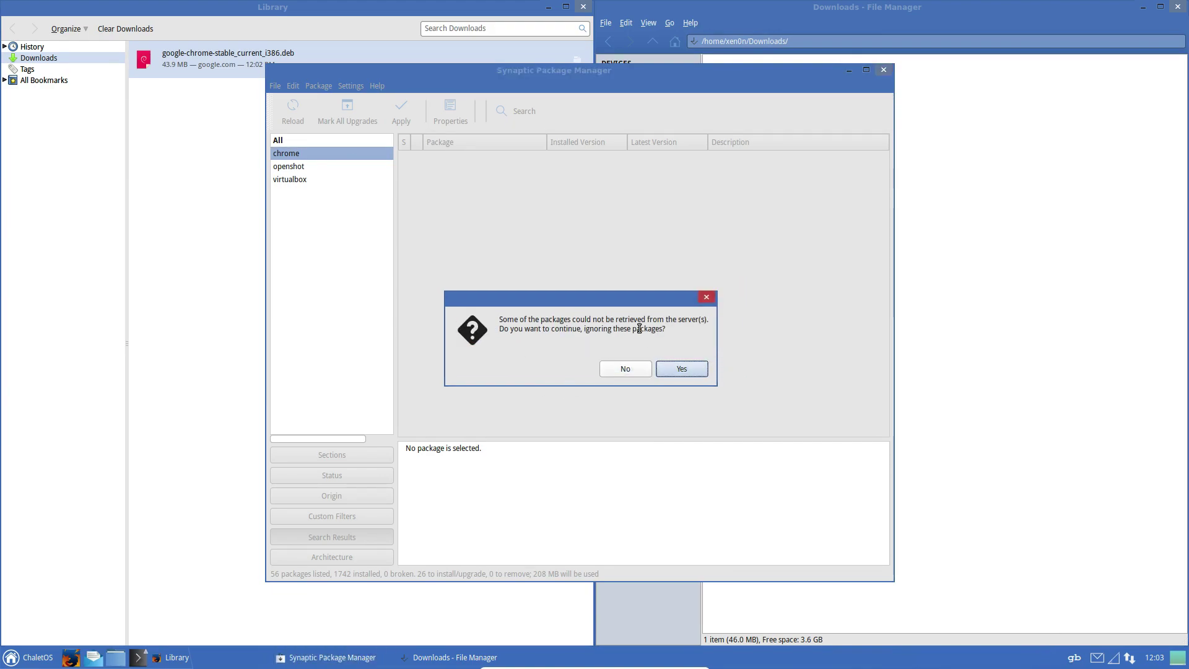
{"action": "left_click", "coordinate": [680, 367]}
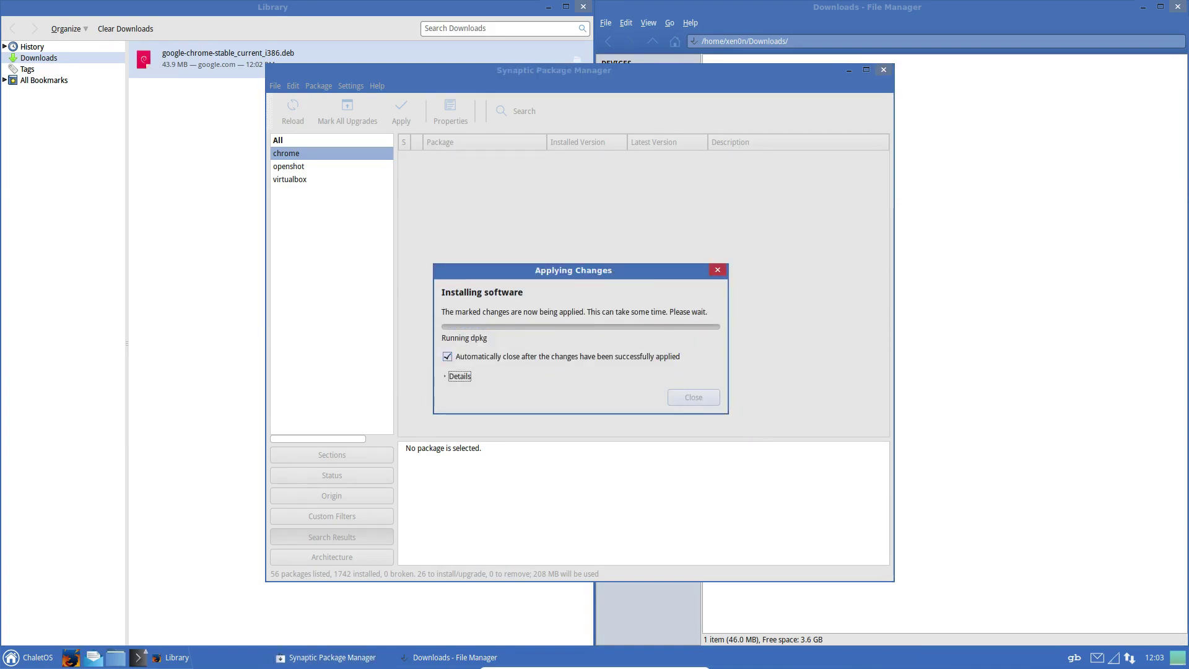
{"action": "left_click_drag", "start_coordinate": [611, 271], "coordinate": [626, 246]}
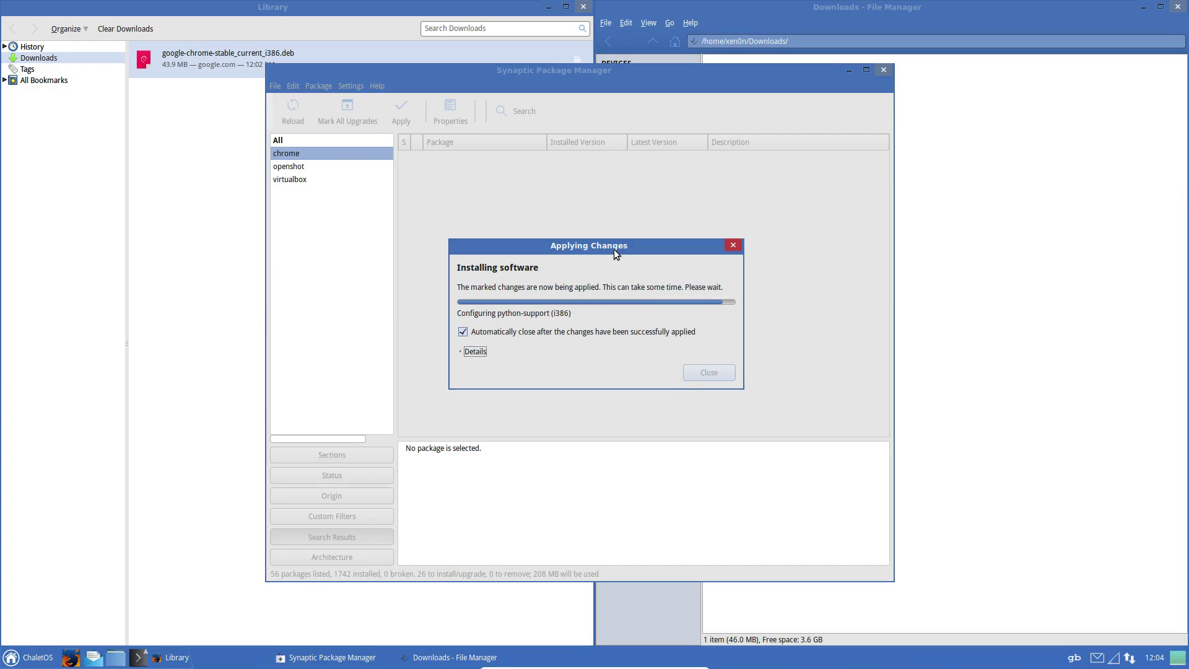
Step: Search the application menu for 'open' and launch OpenShot Video Editor
{"action": "left_click", "coordinate": [9, 665]}
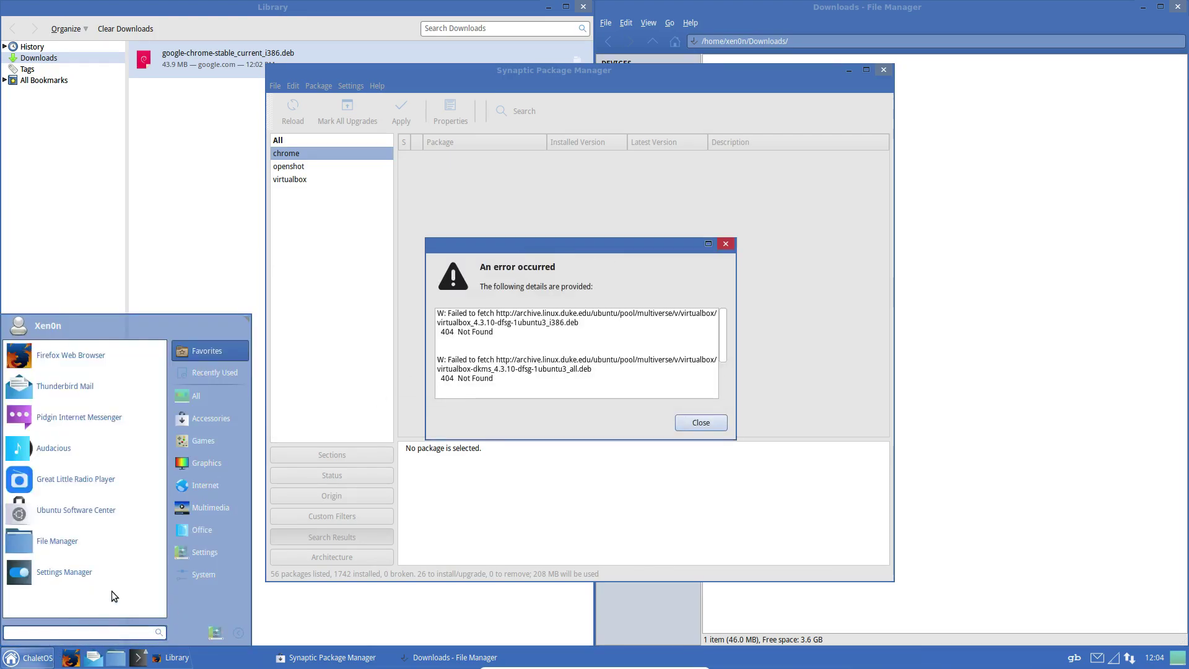
{"action": "left_click", "coordinate": [196, 396]}
{"action": "left_click", "coordinate": [101, 633]}
{"action": "type", "text": "open"}
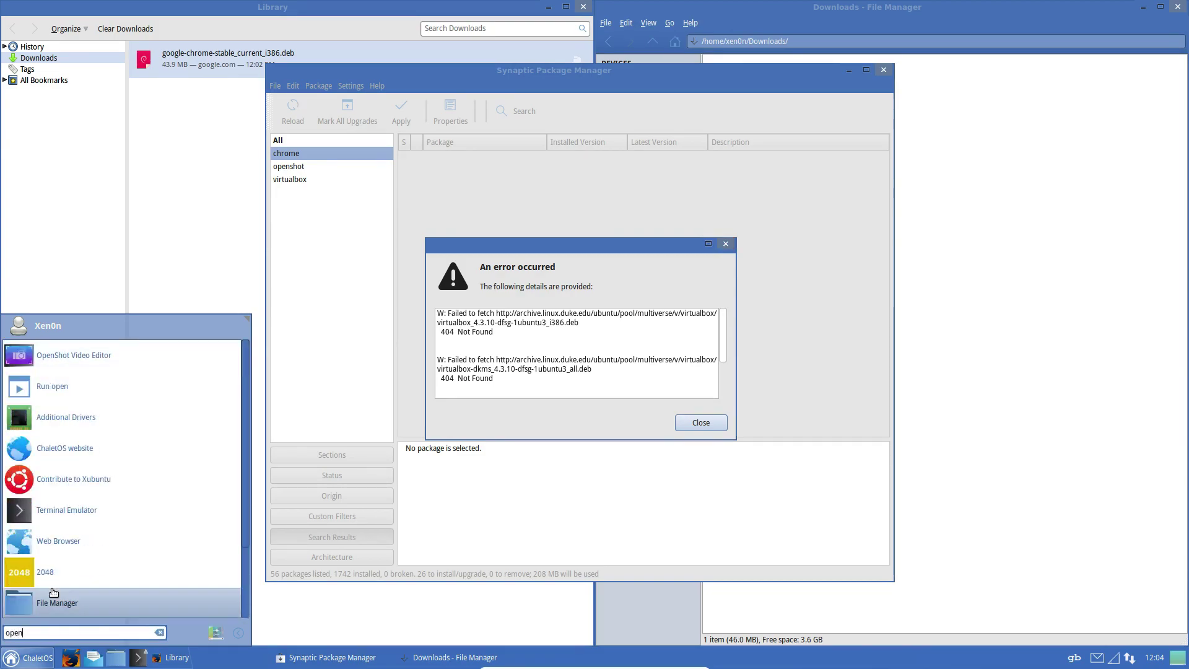
{"action": "left_click", "coordinate": [66, 349]}
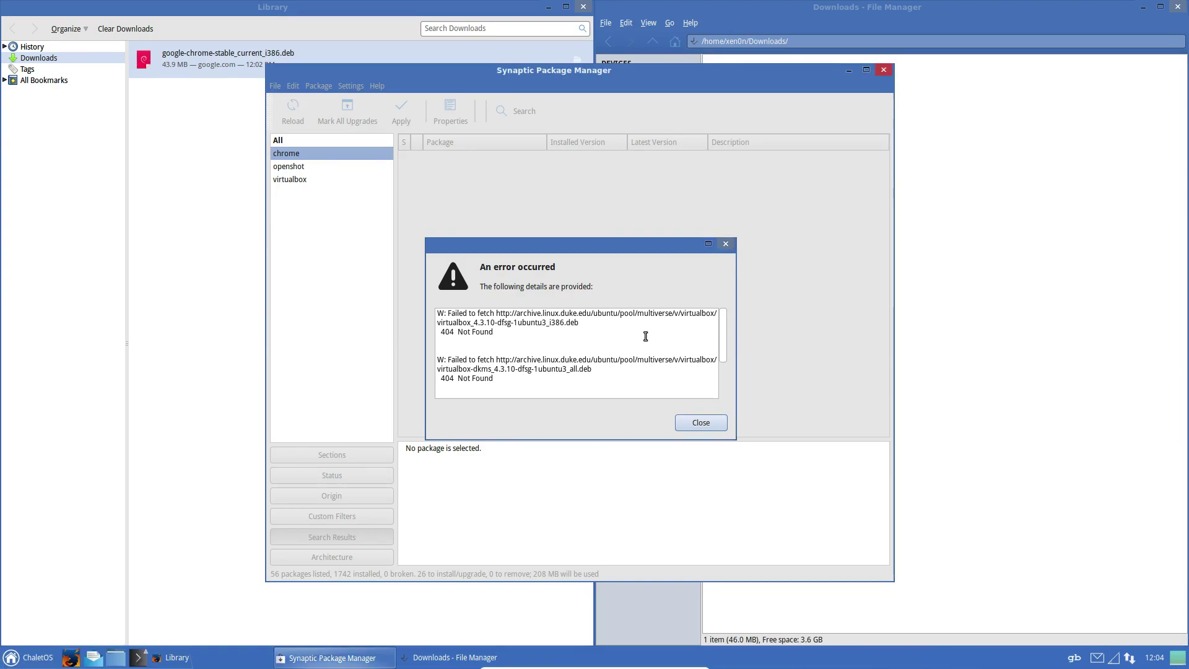
Step: Dismiss the fetch error, quit Synaptic discarding marked changes, and restore the Library window
{"action": "left_click", "coordinate": [694, 422]}
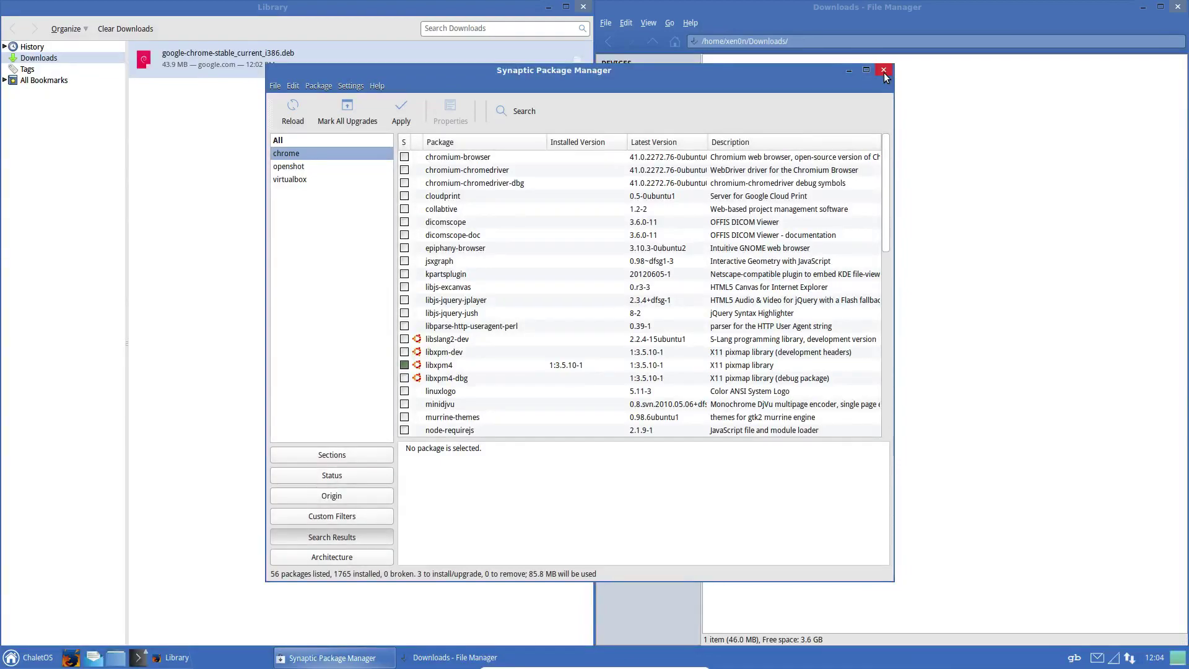
{"action": "left_click", "coordinate": [884, 73]}
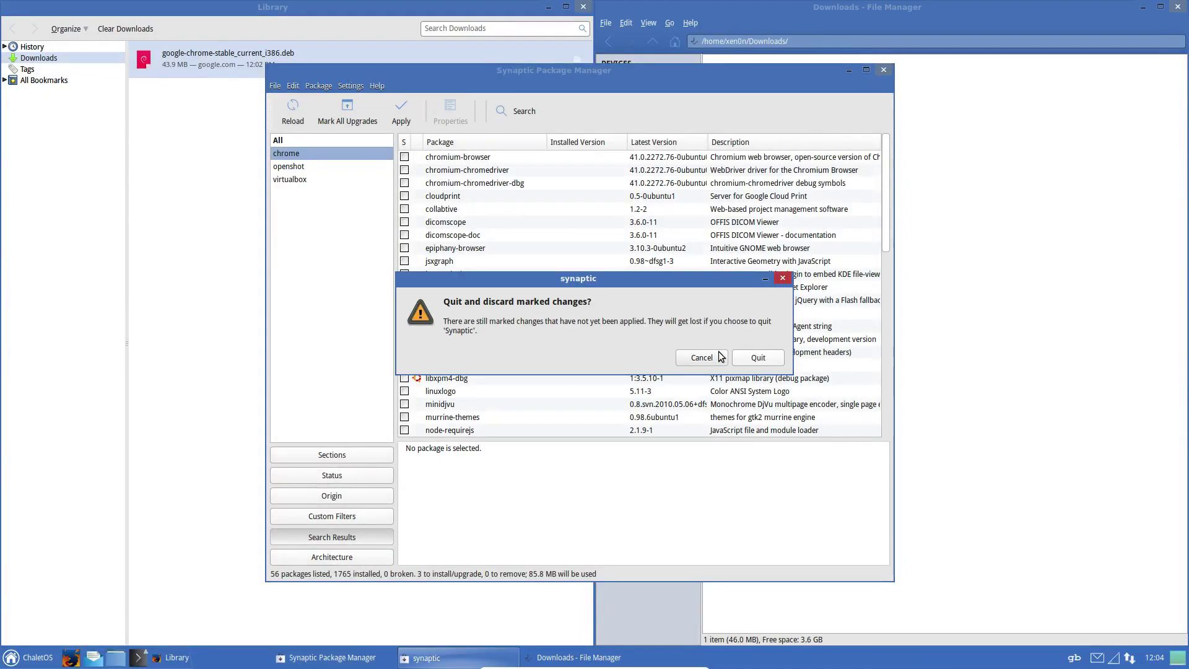
{"action": "left_click", "coordinate": [747, 358]}
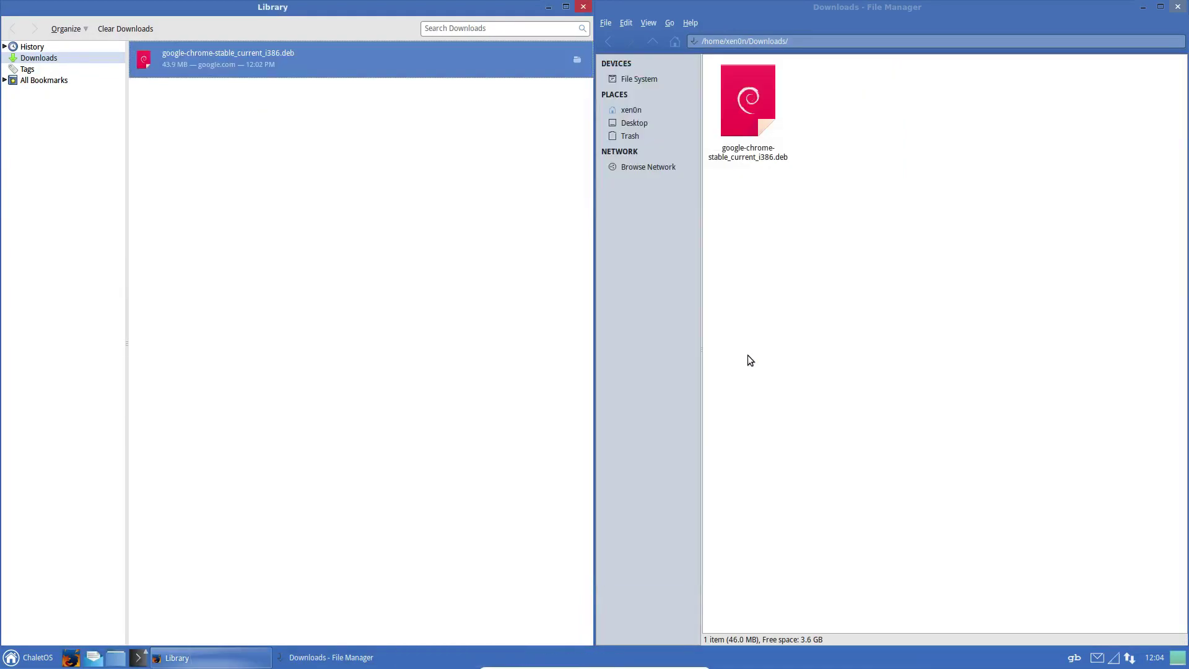
{"action": "double_click", "coordinate": [550, 12]}
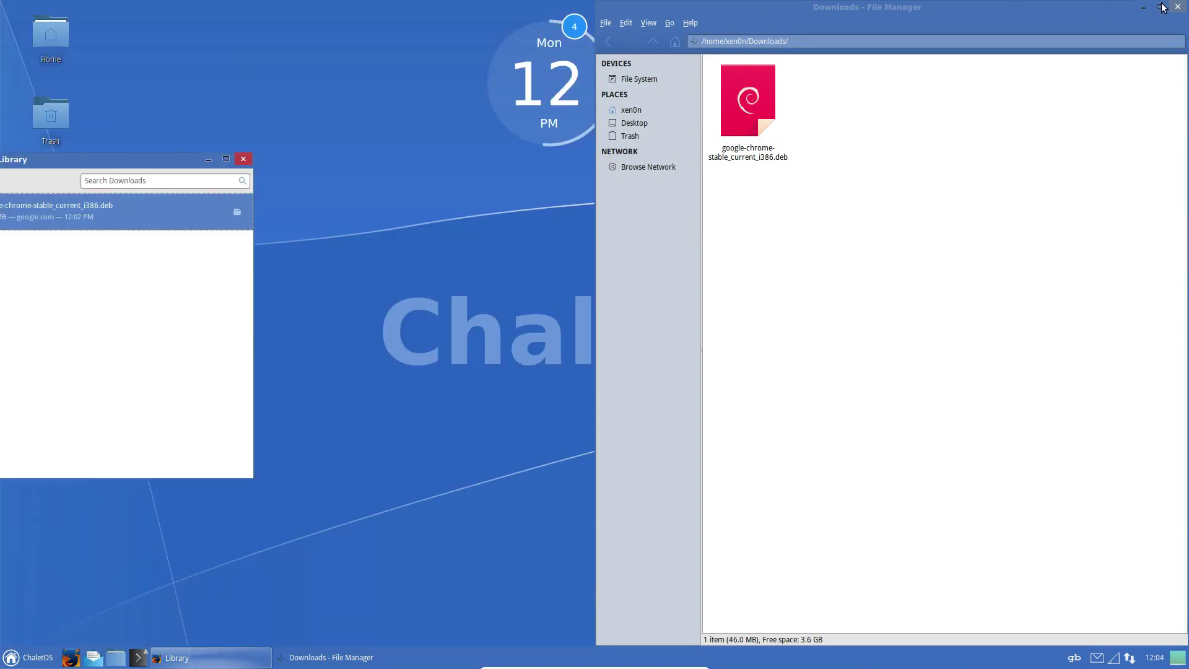
Step: Close the Library, float the Downloads window, and launch OpenShot Video Editor from the menu
{"action": "left_click", "coordinate": [242, 160]}
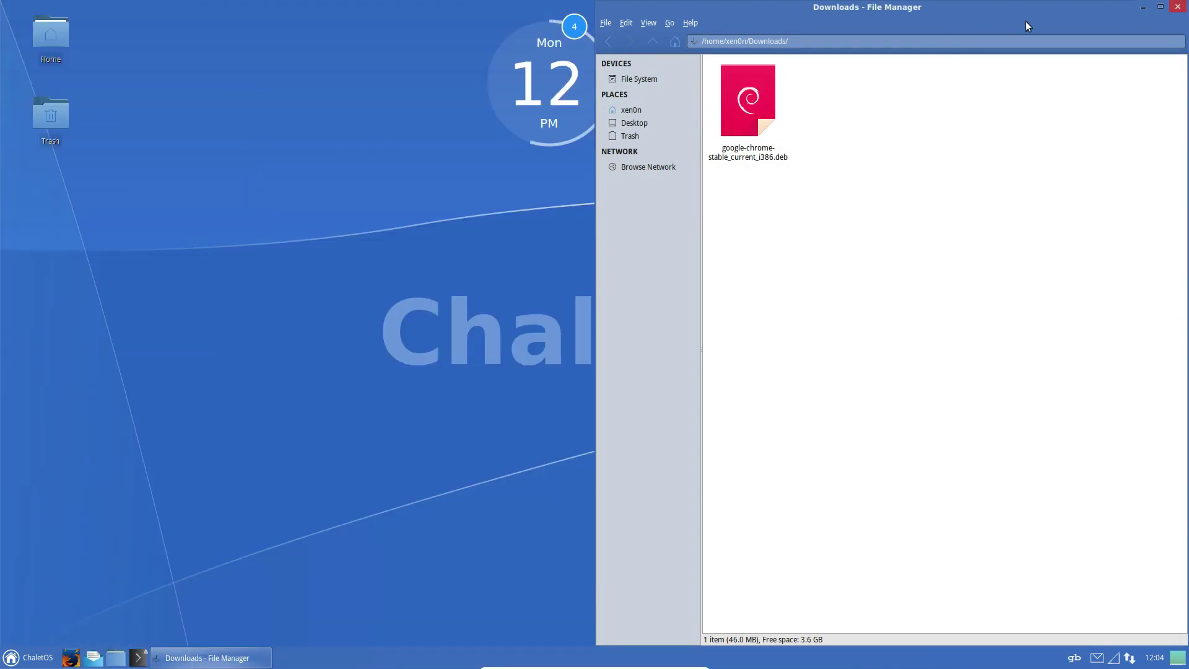
{"action": "left_click_drag", "start_coordinate": [1045, 23], "coordinate": [780, 173]}
{"action": "left_click", "coordinate": [28, 657]}
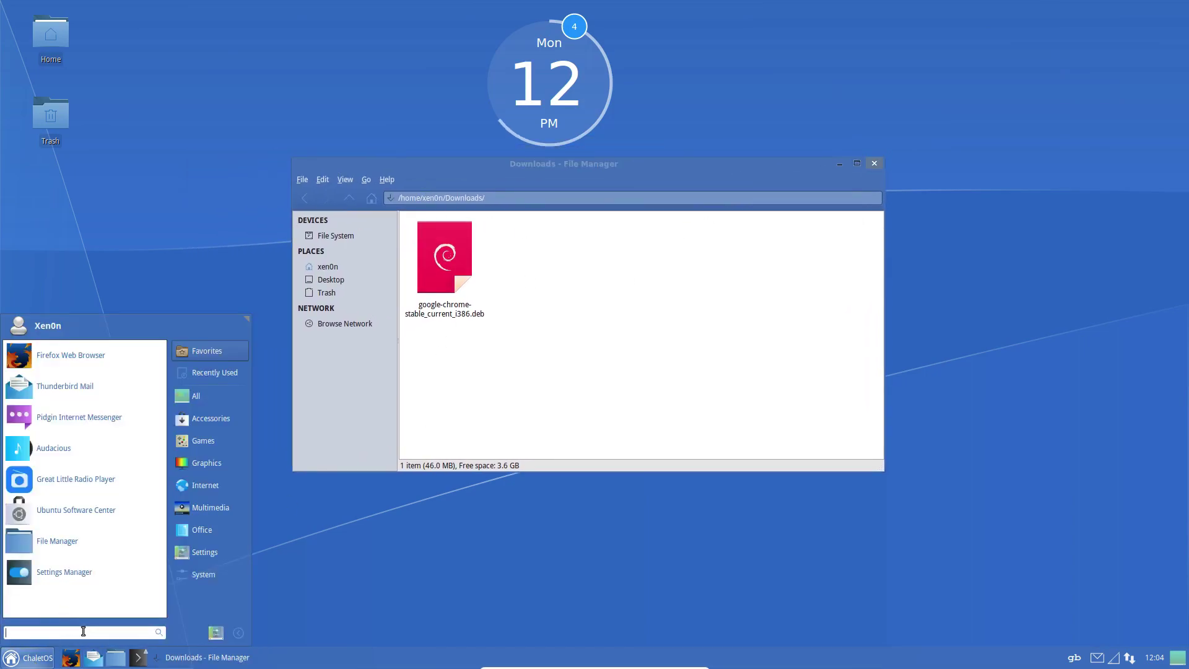
{"action": "type", "text": "virtu"}
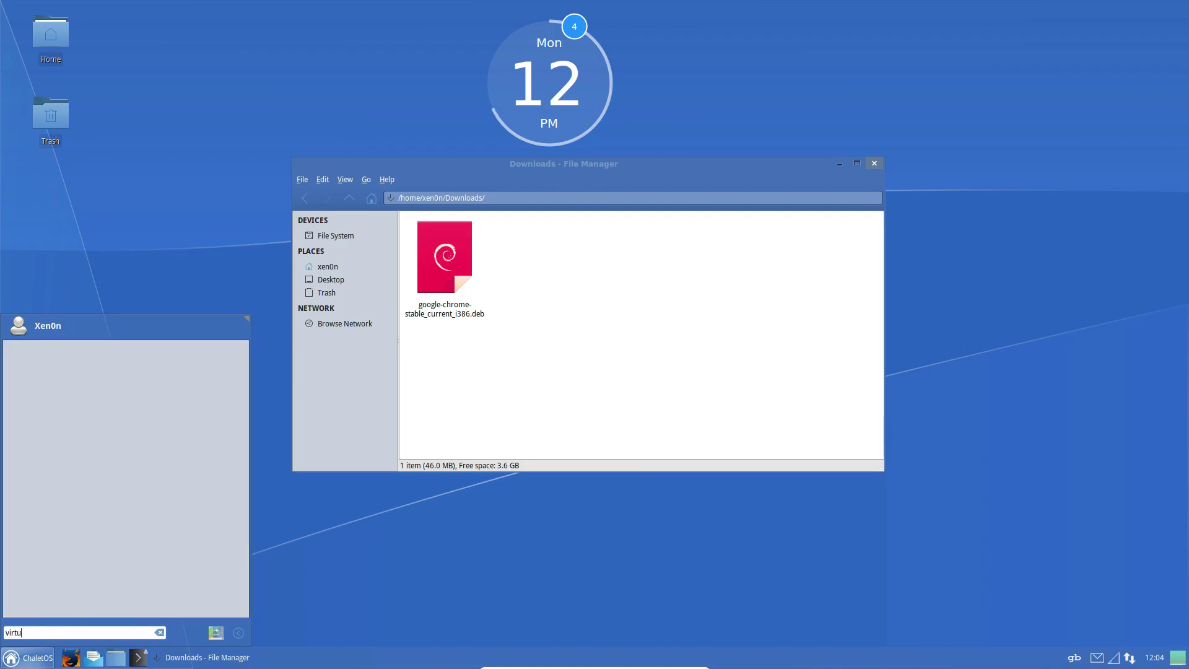
{"action": "key", "text": "BackSpace"}
{"action": "key", "text": "BackSpace"}
{"action": "key", "text": "BackSpace"}
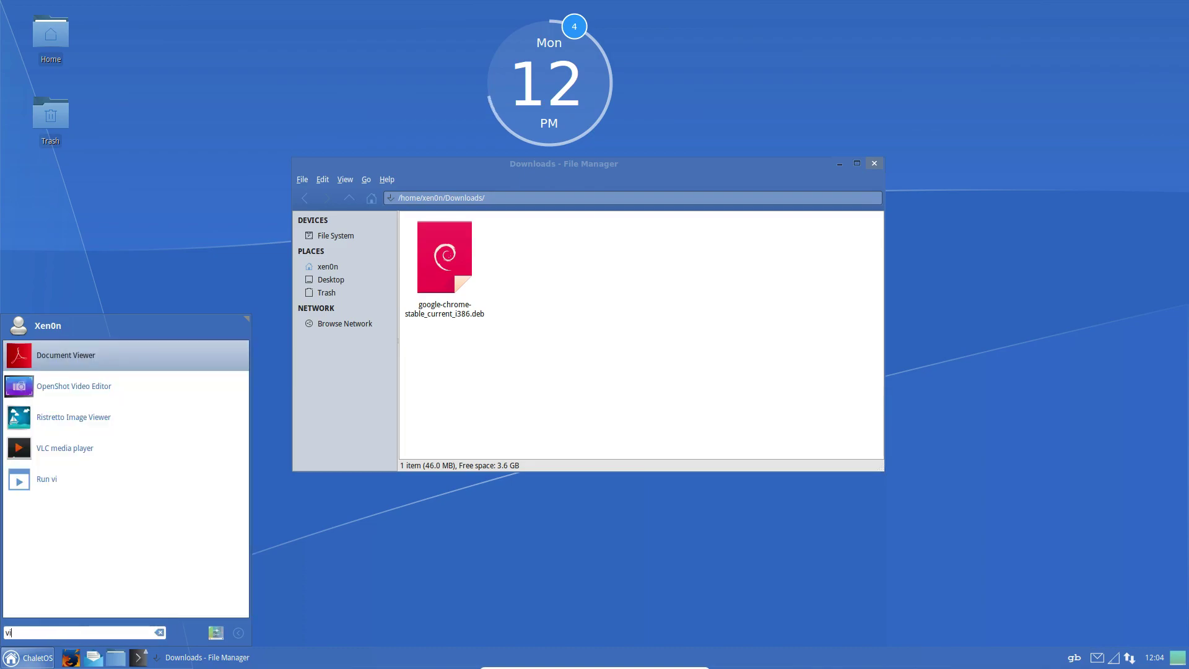
{"action": "key", "text": "BackSpace"}
{"action": "key", "text": "BackSpace"}
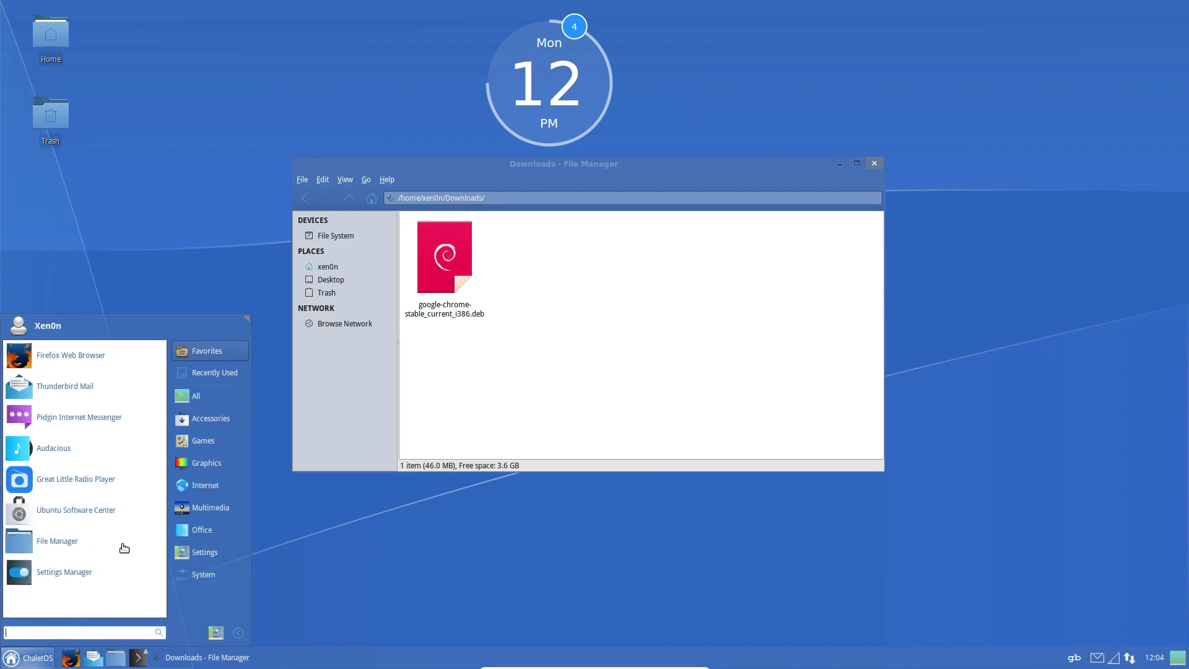
{"action": "left_click", "coordinate": [212, 477]}
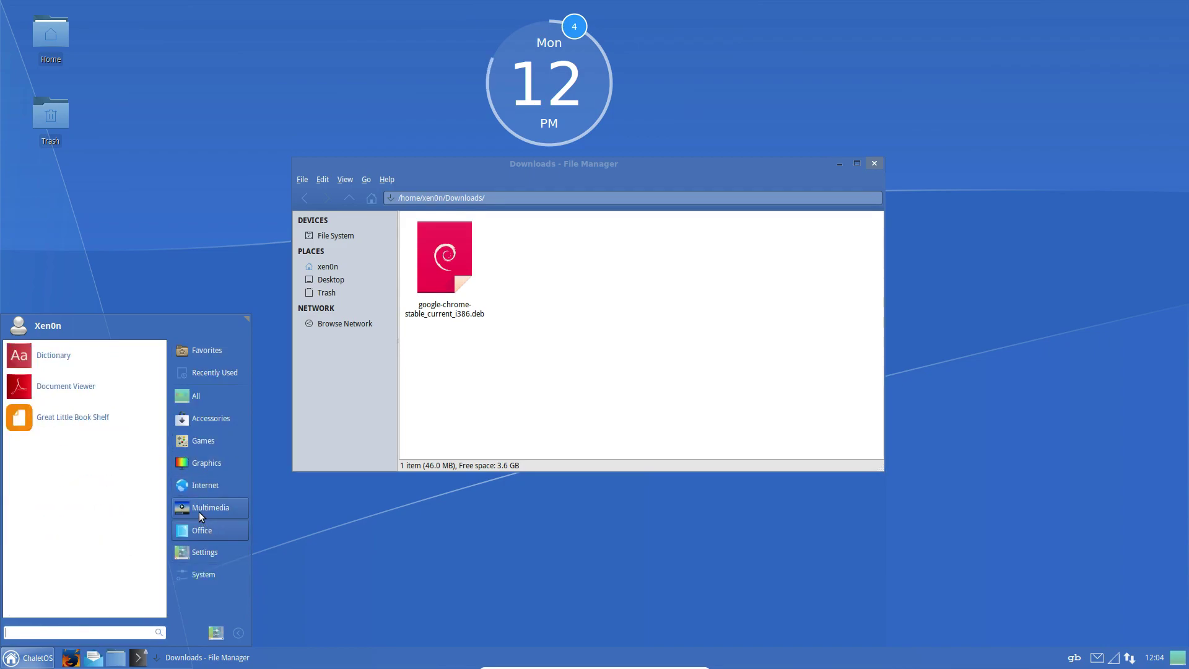
{"action": "mouse_move", "coordinate": [199, 511]}
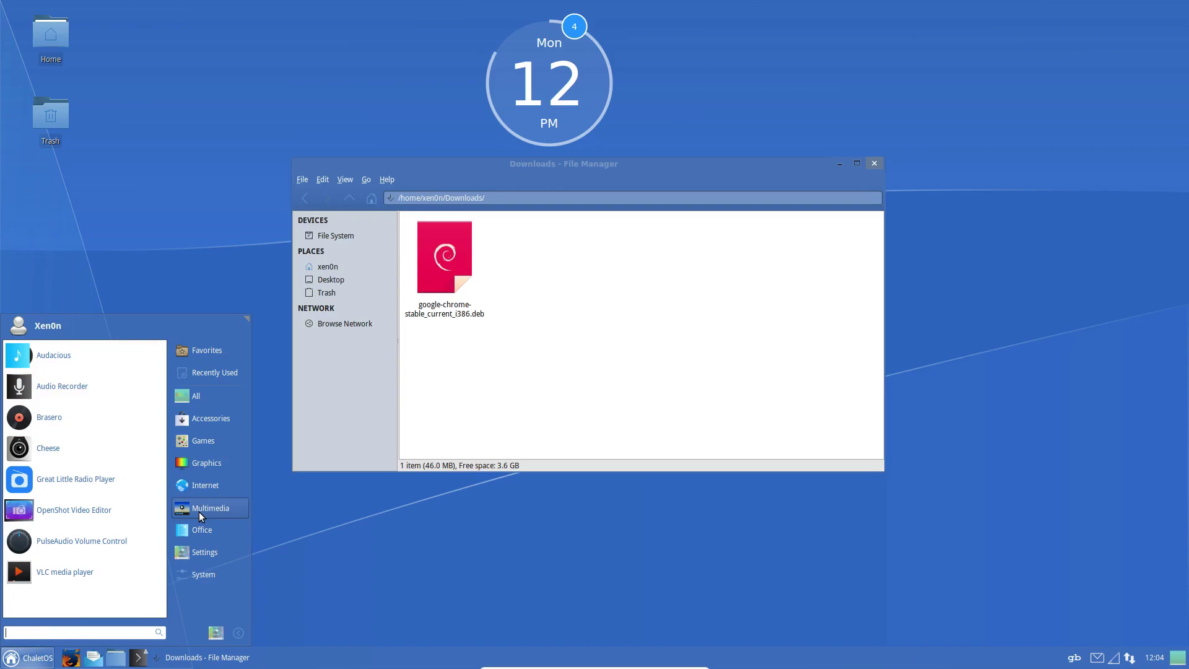
{"action": "left_click", "coordinate": [98, 509]}
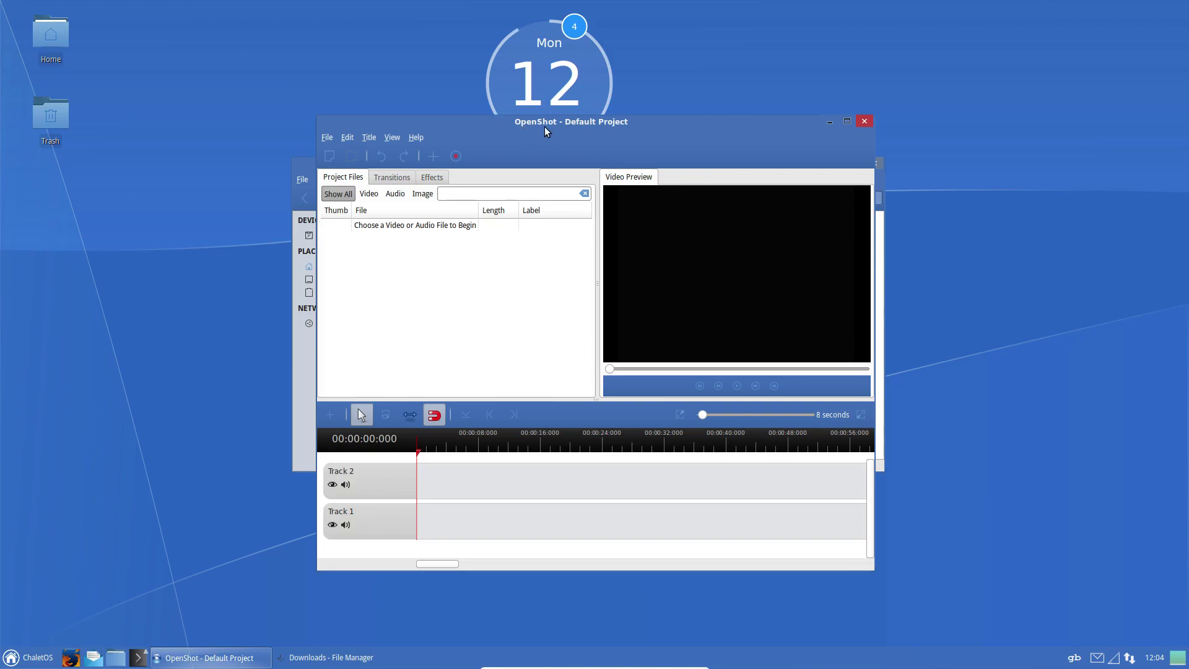
Step: Close OpenShot and browse the ChaletOS menu categories to the System tools list
{"action": "left_click", "coordinate": [863, 123]}
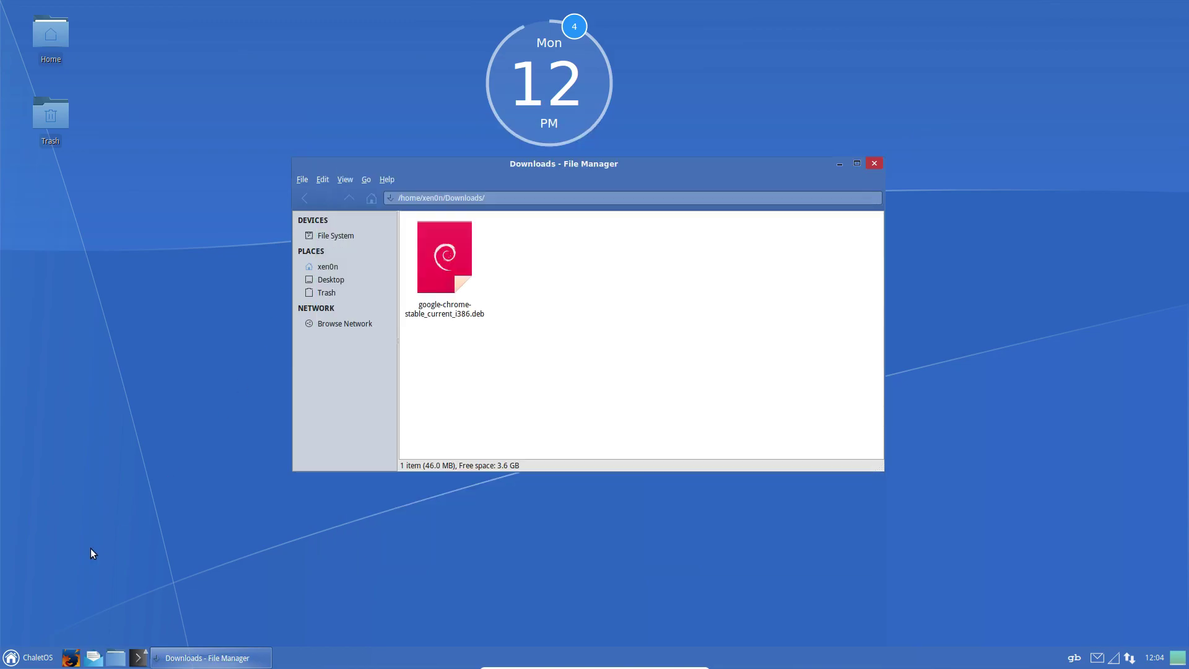
{"action": "left_click", "coordinate": [34, 662]}
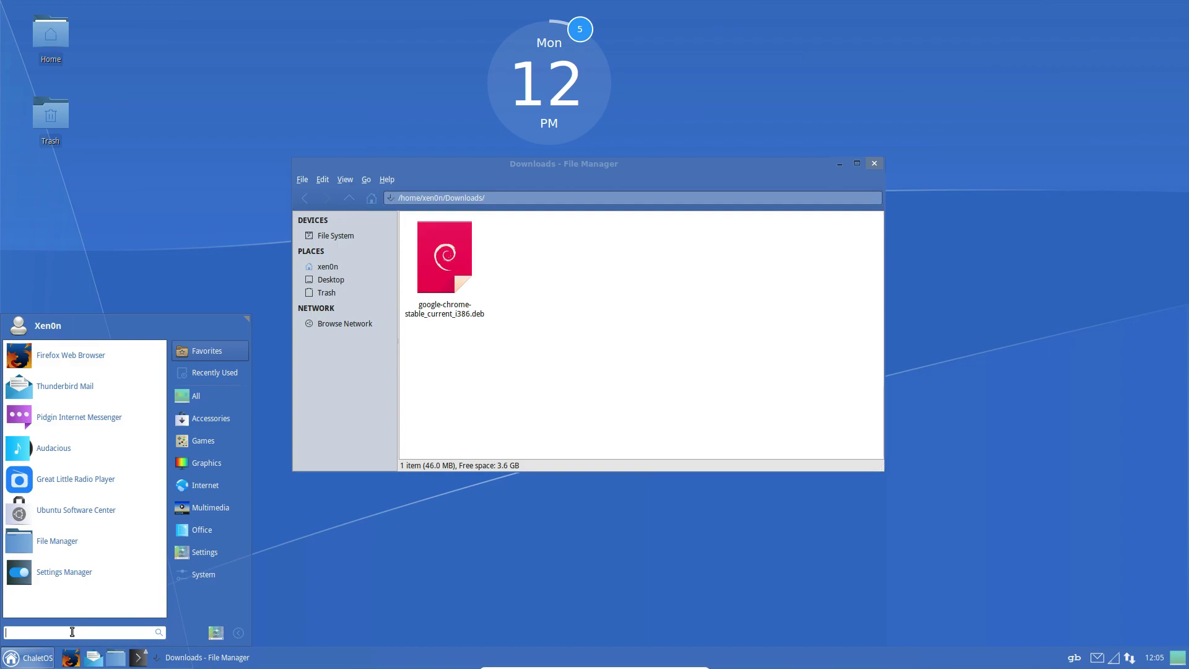
{"action": "left_click", "coordinate": [207, 463]}
{"action": "left_click", "coordinate": [208, 445]}
{"action": "left_click", "coordinate": [209, 425]}
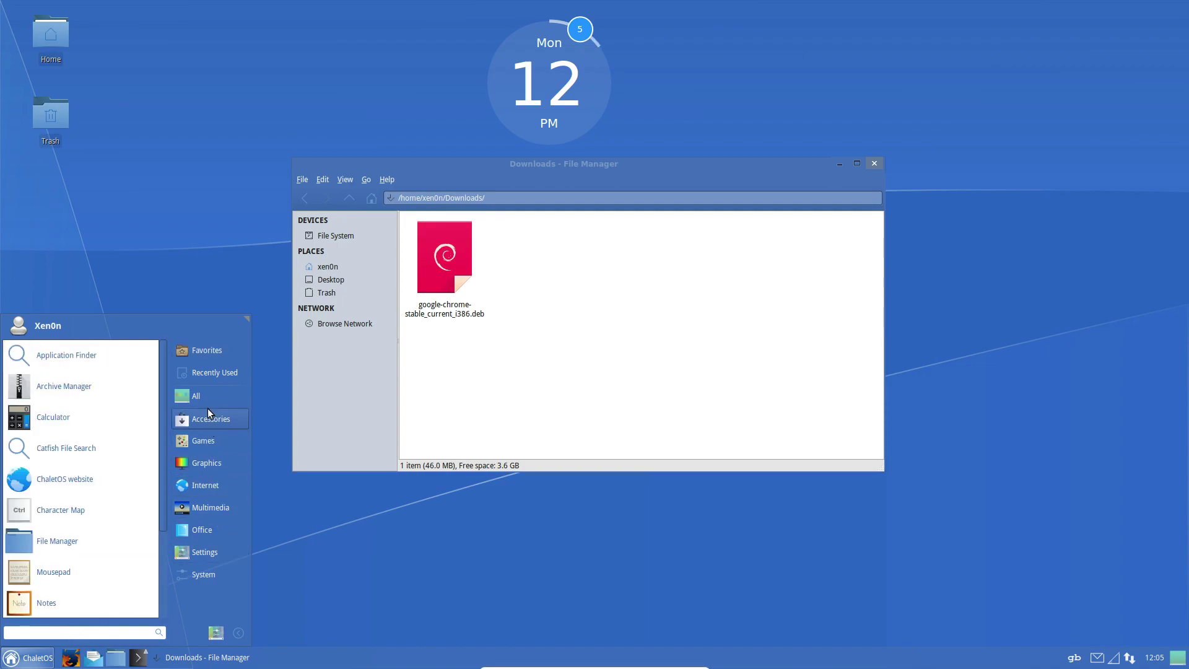
{"action": "mouse_move", "coordinate": [185, 438]}
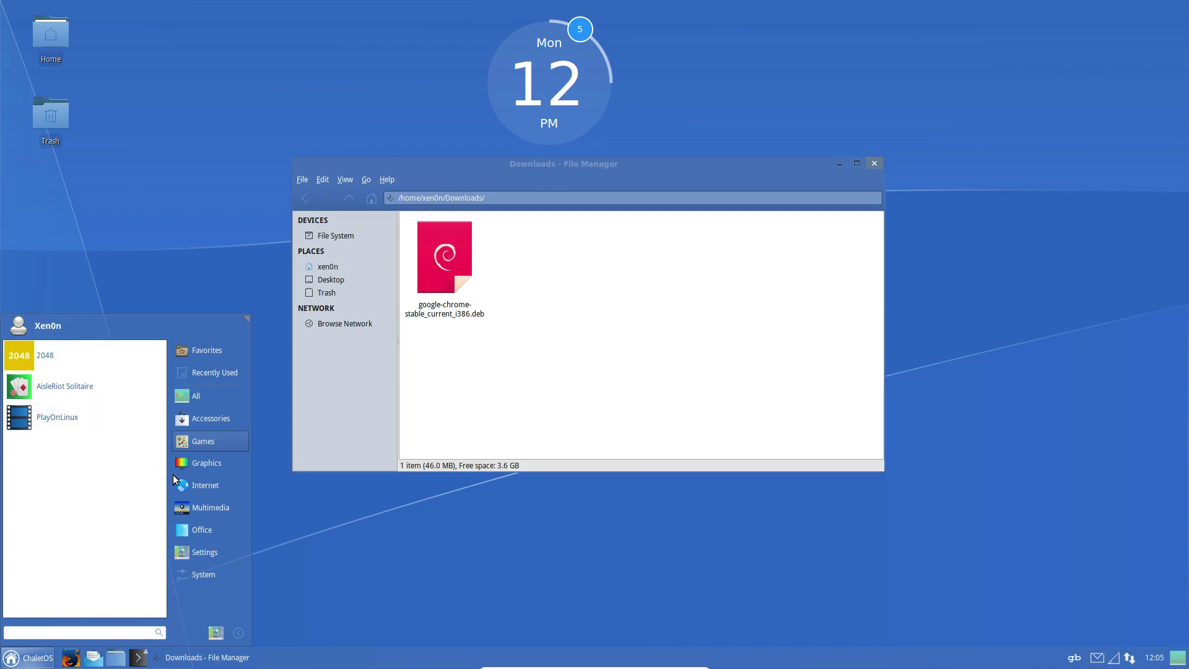
{"action": "mouse_move", "coordinate": [180, 477]}
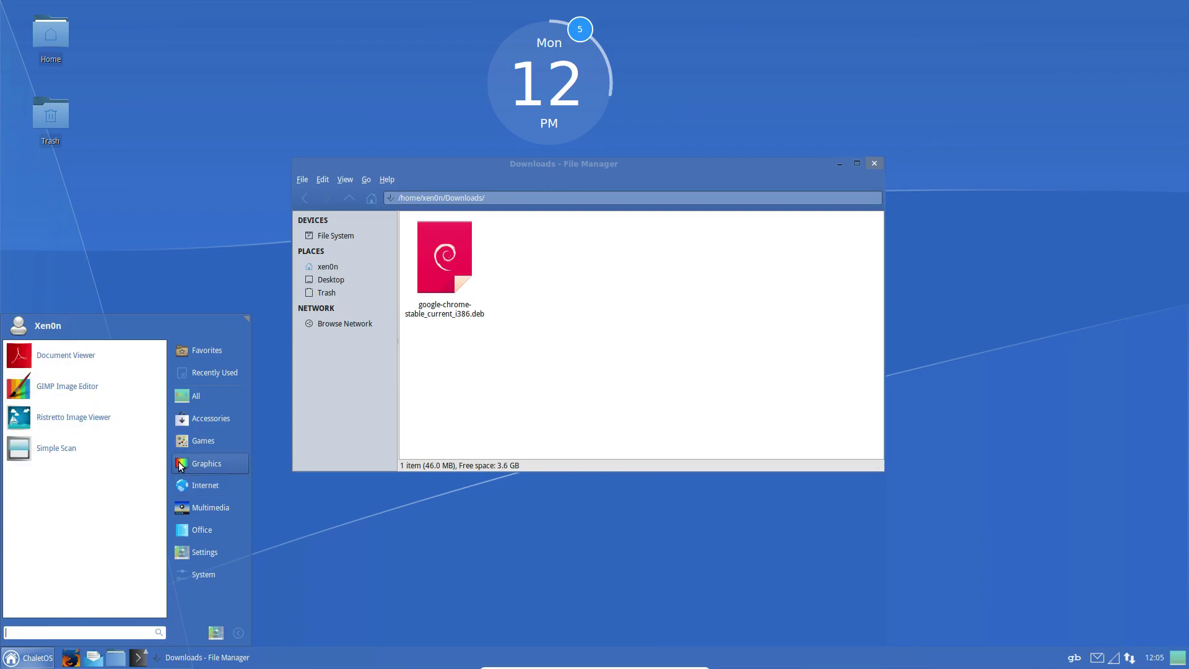
{"action": "mouse_move", "coordinate": [223, 486]}
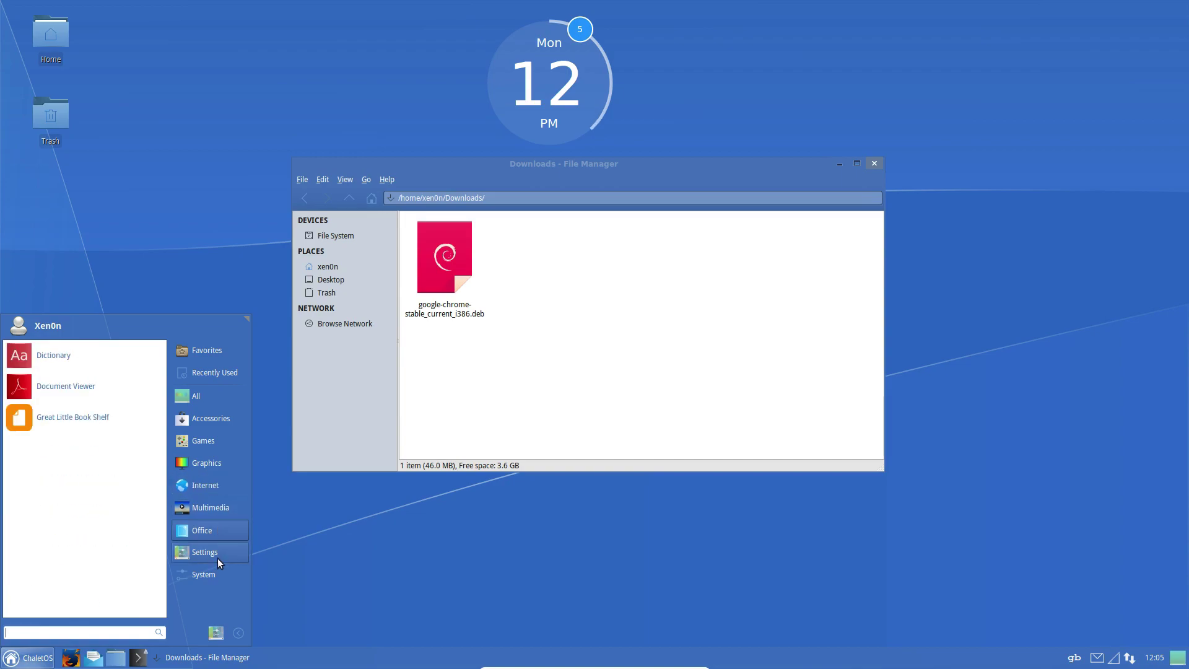
{"action": "mouse_move", "coordinate": [218, 559]}
{"action": "scroll", "coordinate": [99, 540], "scroll_direction": "down", "scroll_amount": 5}
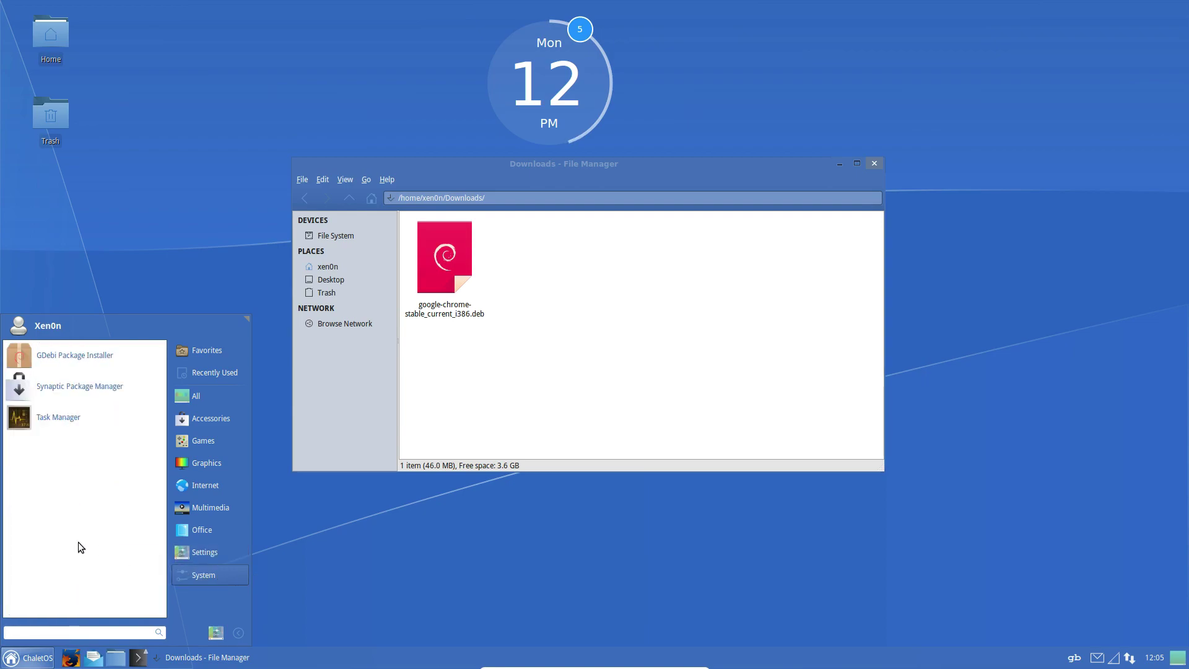
Step: Open the google-chrome .deb in Ubuntu Software Center and close the Downloads window
{"action": "left_click", "coordinate": [667, 271]}
{"action": "left_click", "coordinate": [451, 247]}
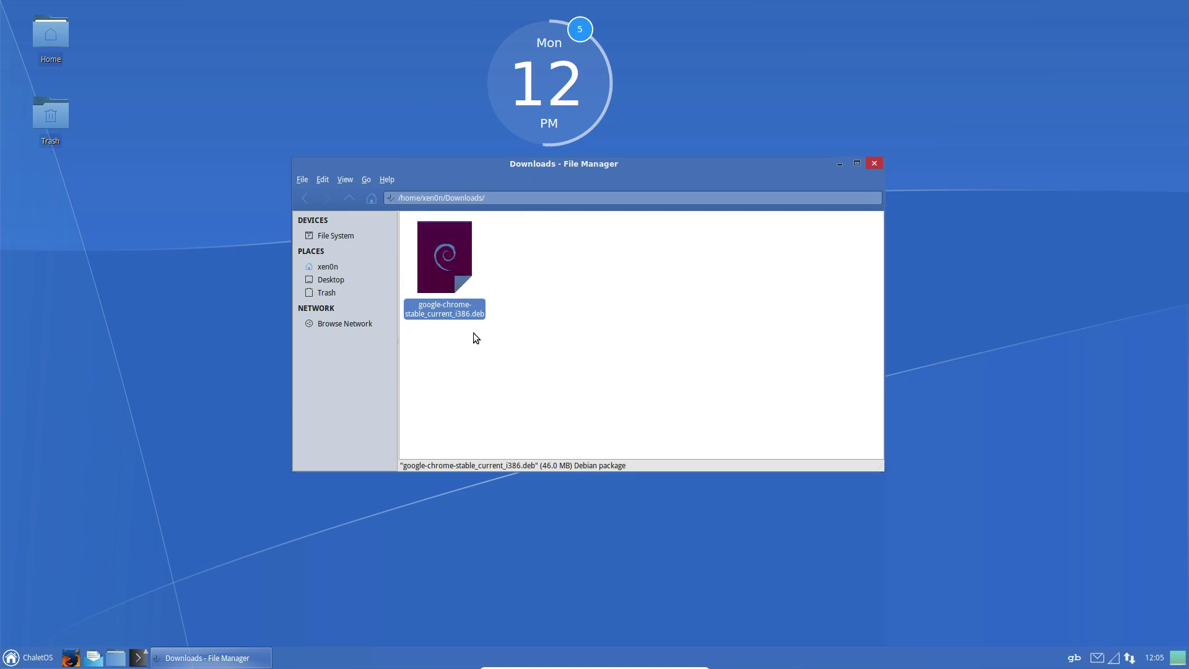
{"action": "double_click", "coordinate": [461, 311]}
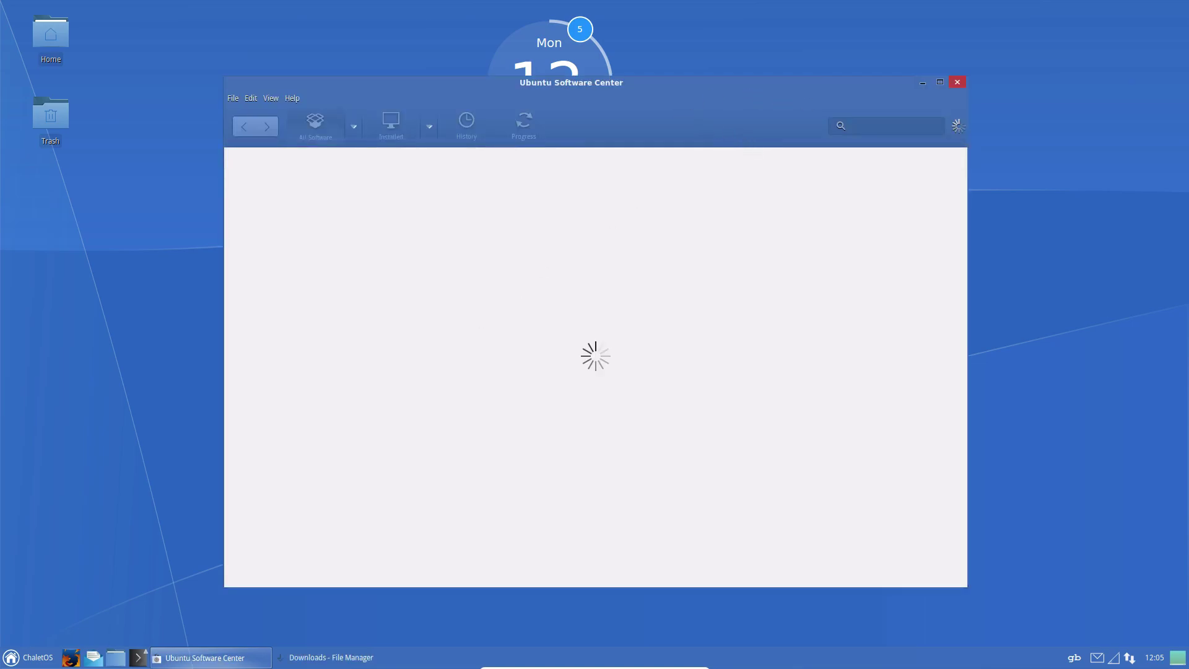
{"action": "left_click", "coordinate": [923, 84]}
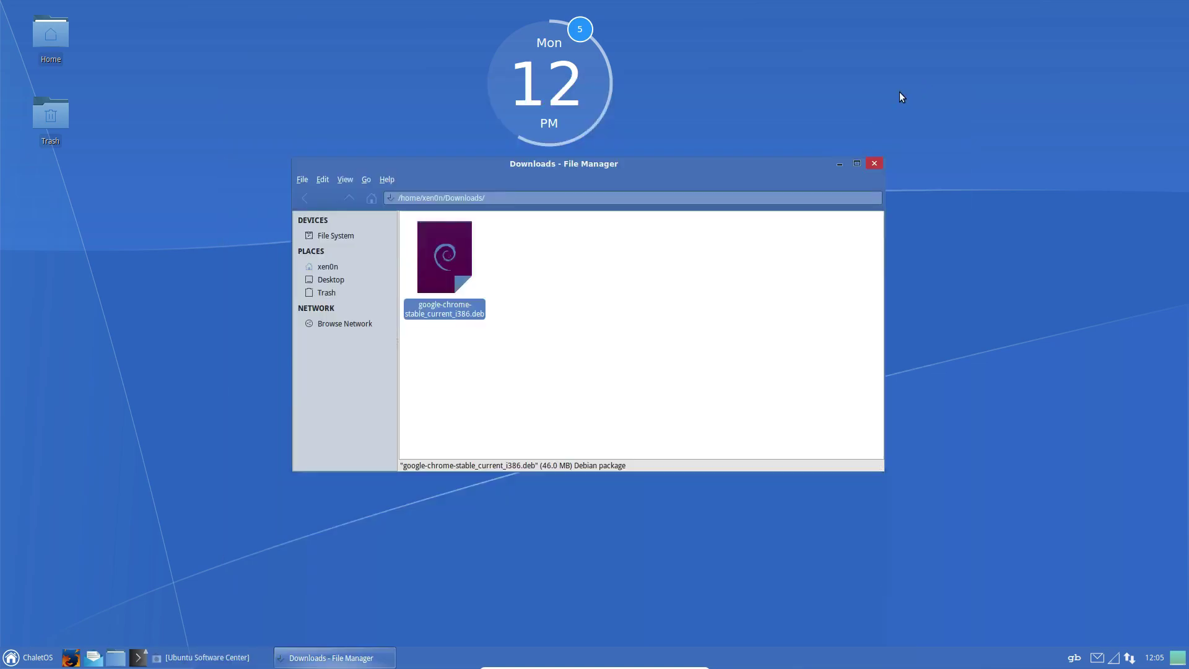
{"action": "left_click", "coordinate": [872, 165]}
Step: Bring the Software Center's google-chrome-stable page to the front and select its title
{"action": "left_click", "coordinate": [199, 657]}
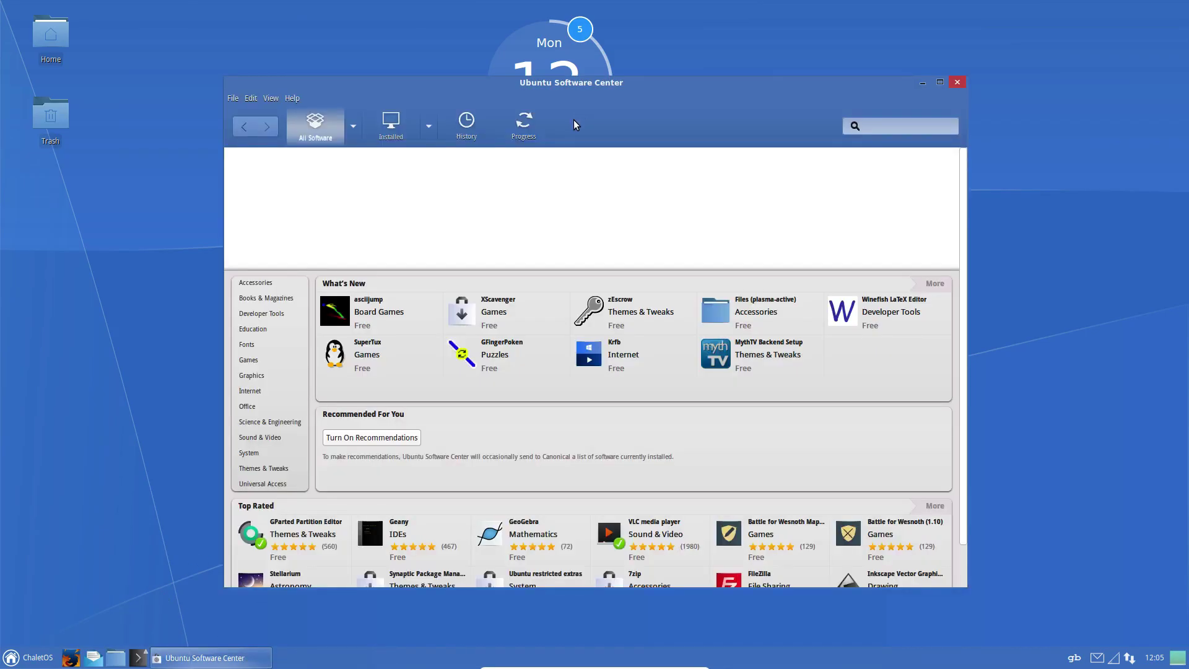
{"action": "left_click", "coordinate": [18, 657]}
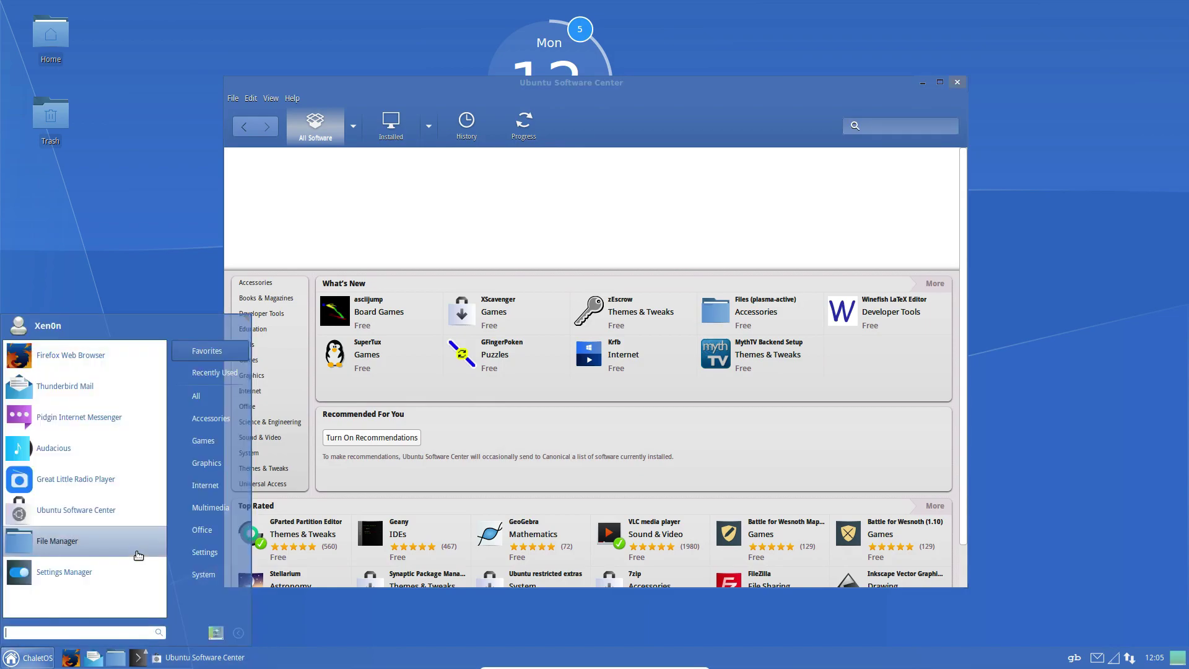
{"action": "type", "text": "ubu"}
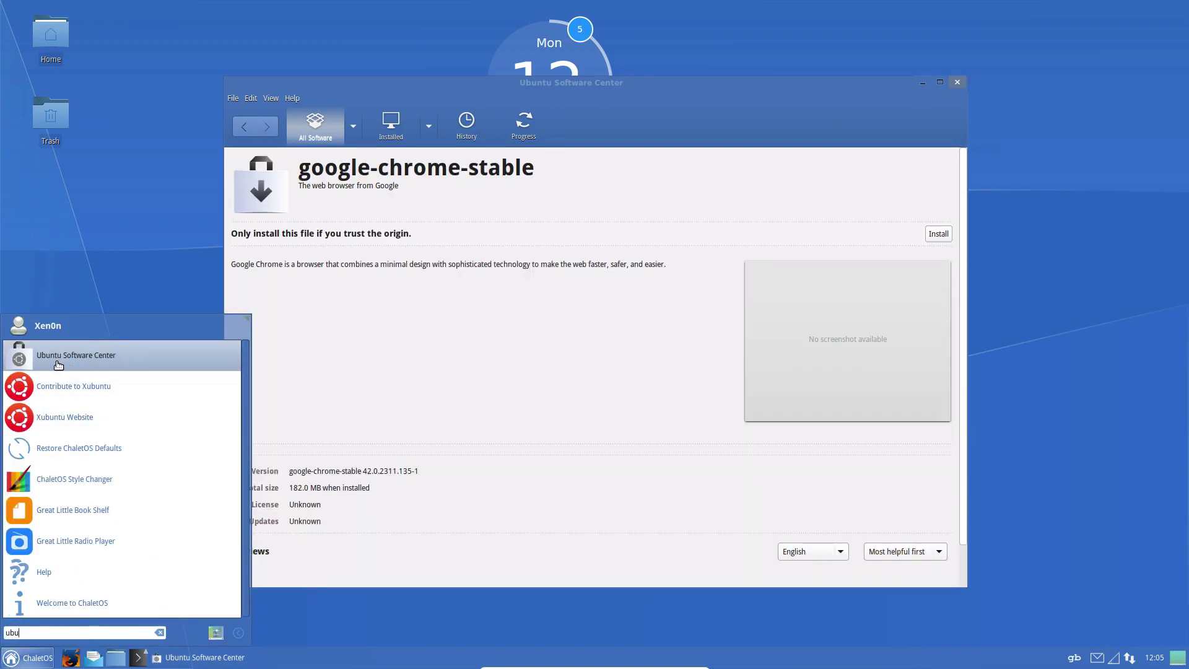
{"action": "left_click", "coordinate": [618, 102]}
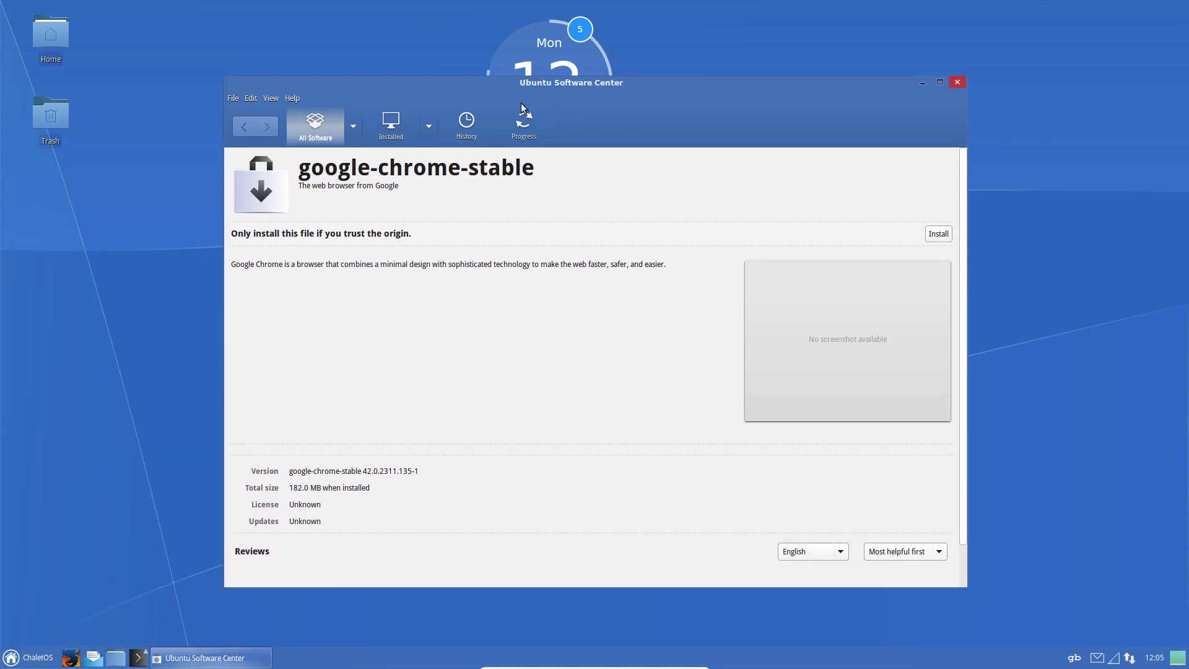
{"action": "left_click_drag", "start_coordinate": [298, 171], "coordinate": [581, 172]}
Step: Start installing google-chrome-stable and switch to the Progress view to follow it
{"action": "left_click", "coordinate": [937, 236]}
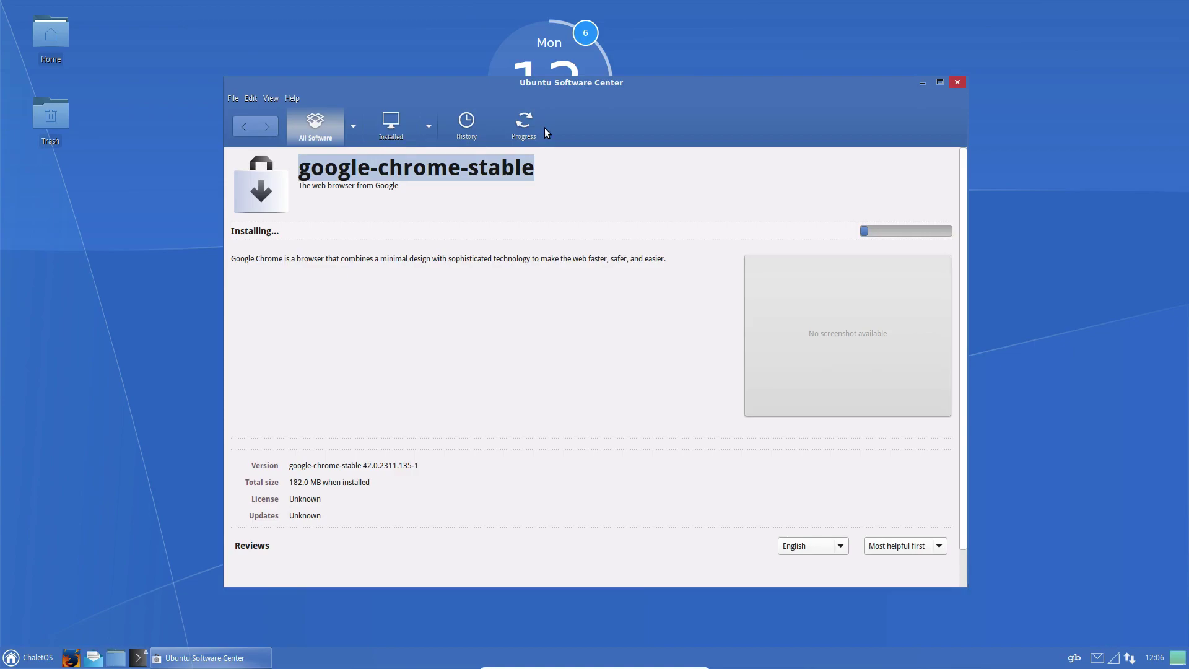
{"action": "left_click_drag", "start_coordinate": [561, 88], "coordinate": [557, 84]}
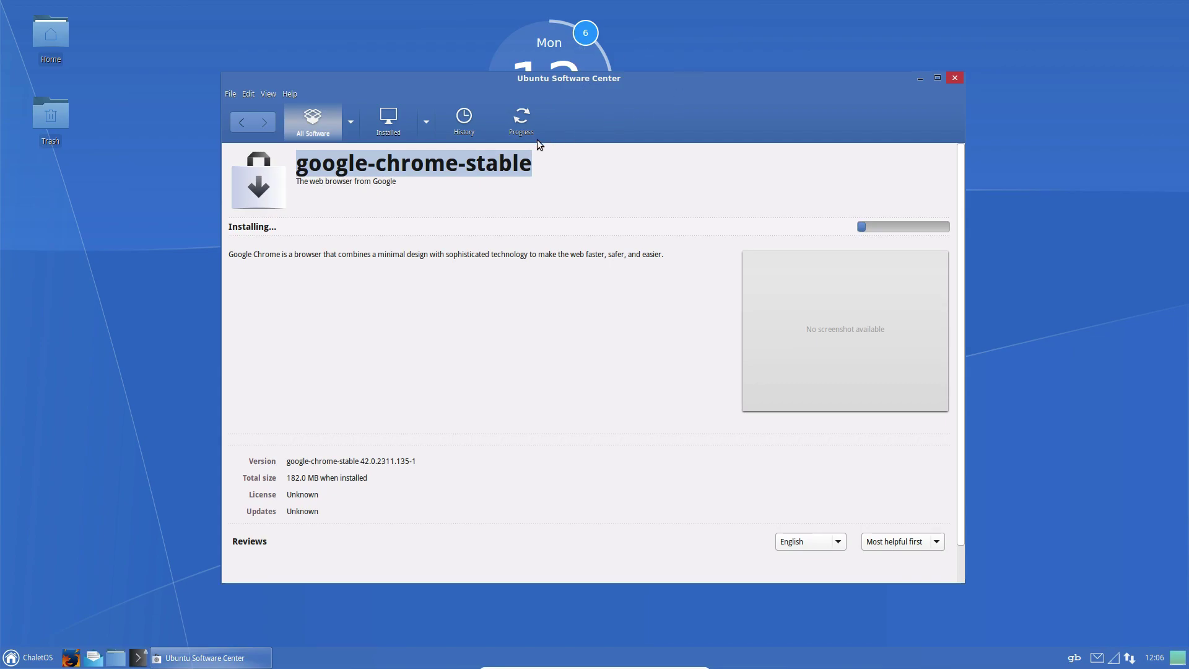
{"action": "left_click", "coordinate": [519, 132]}
Step: Begin a 'vir' search, authorise the Chrome install with the account password, and check Progress
{"action": "left_click", "coordinate": [318, 110]}
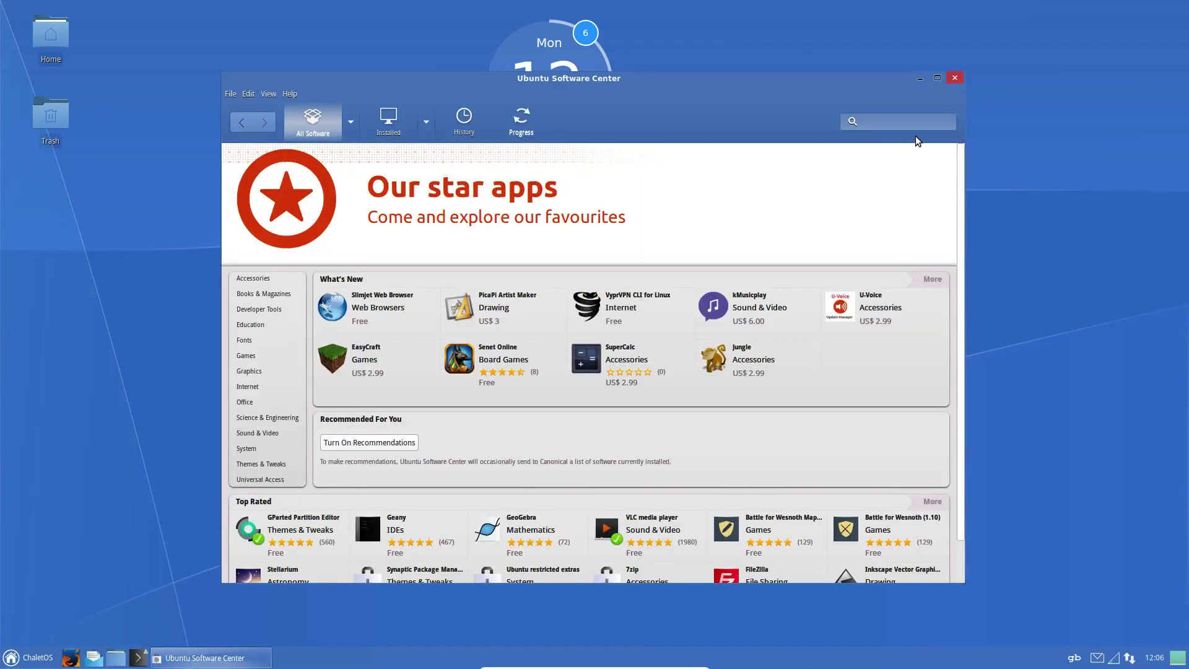
{"action": "left_click", "coordinate": [896, 118]}
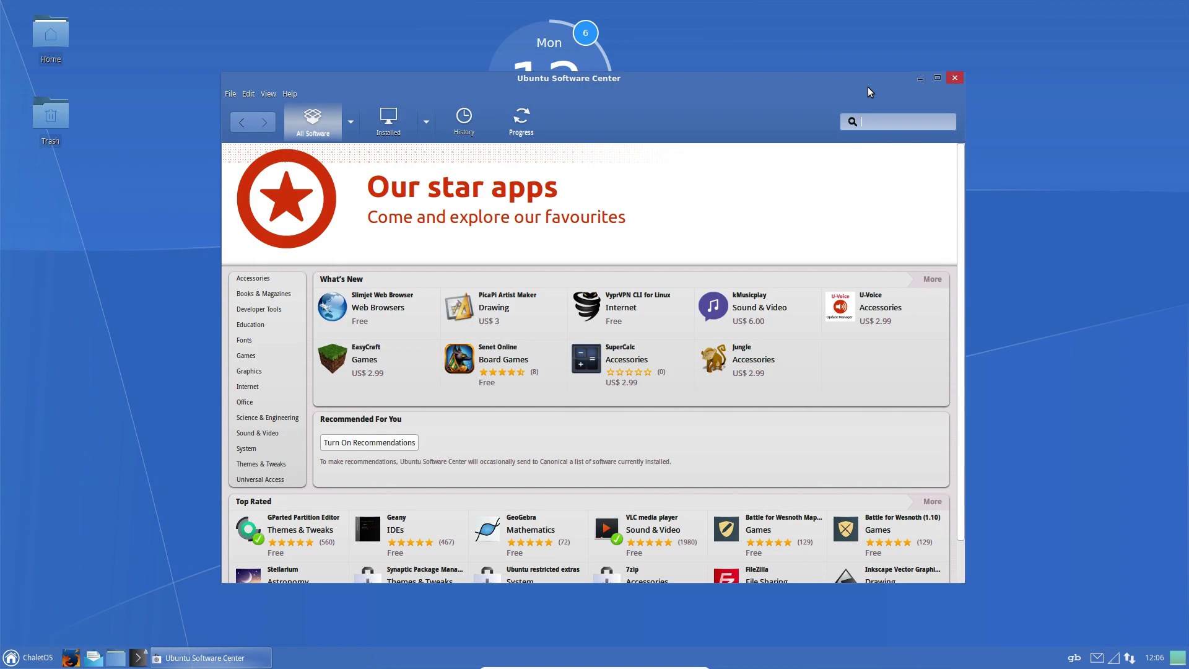
{"action": "type", "text": "virtualbox"}
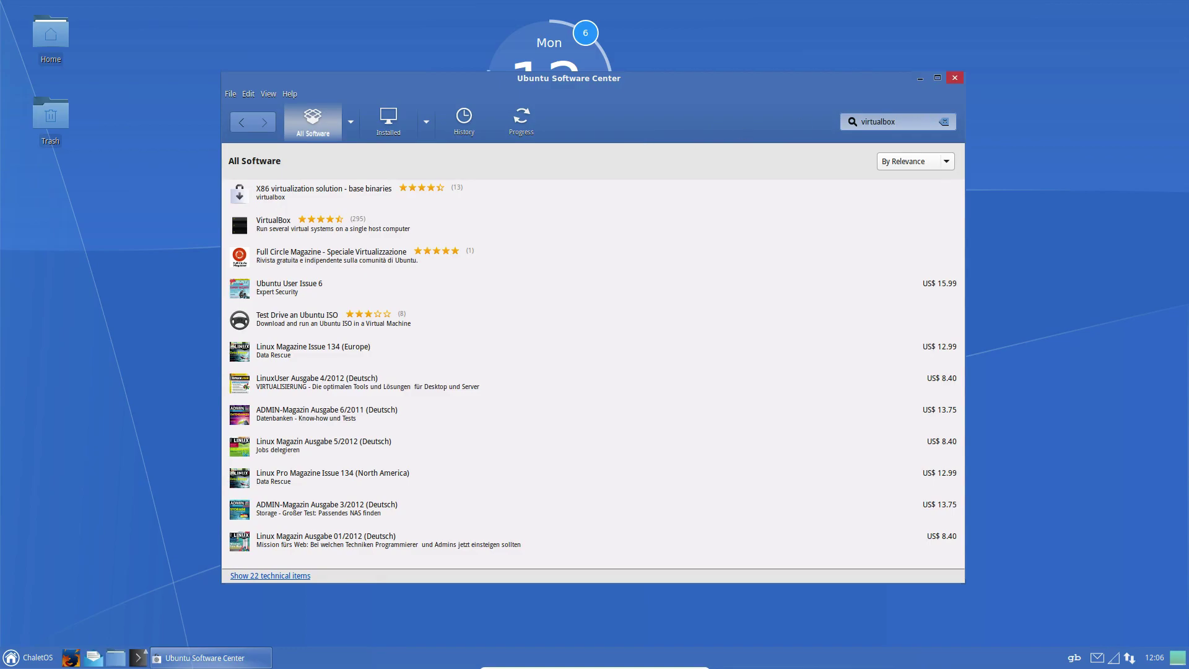
{"action": "left_click", "coordinate": [943, 122]}
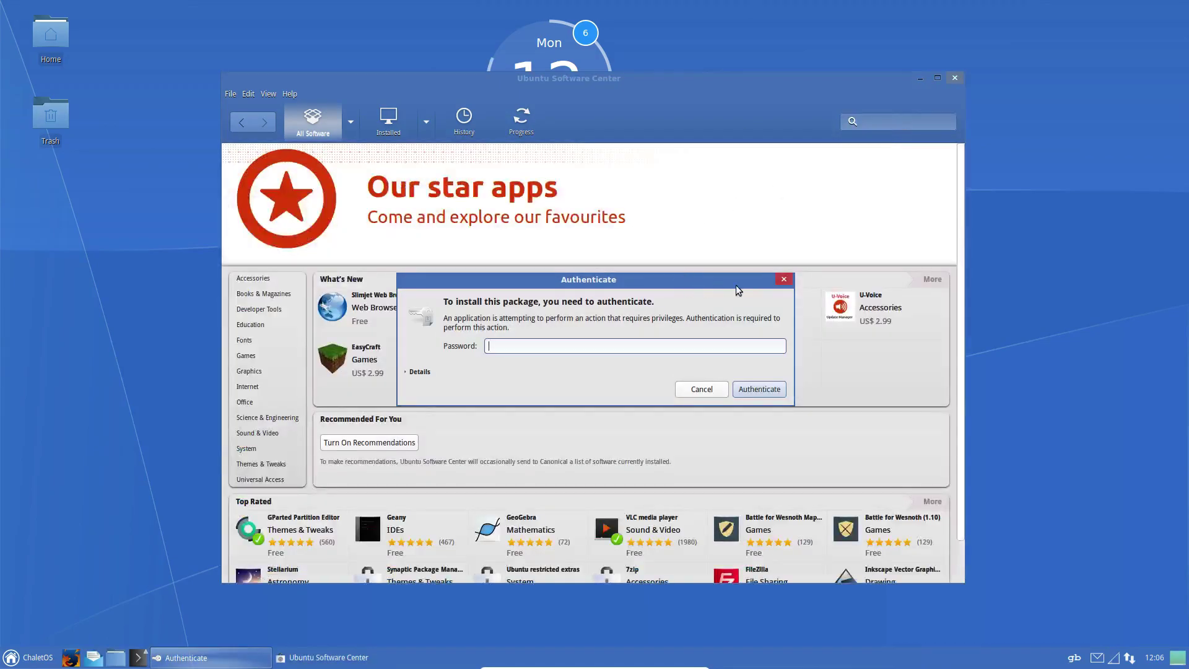
{"action": "type", "text": "••••••"}
{"action": "key", "text": "Return"}
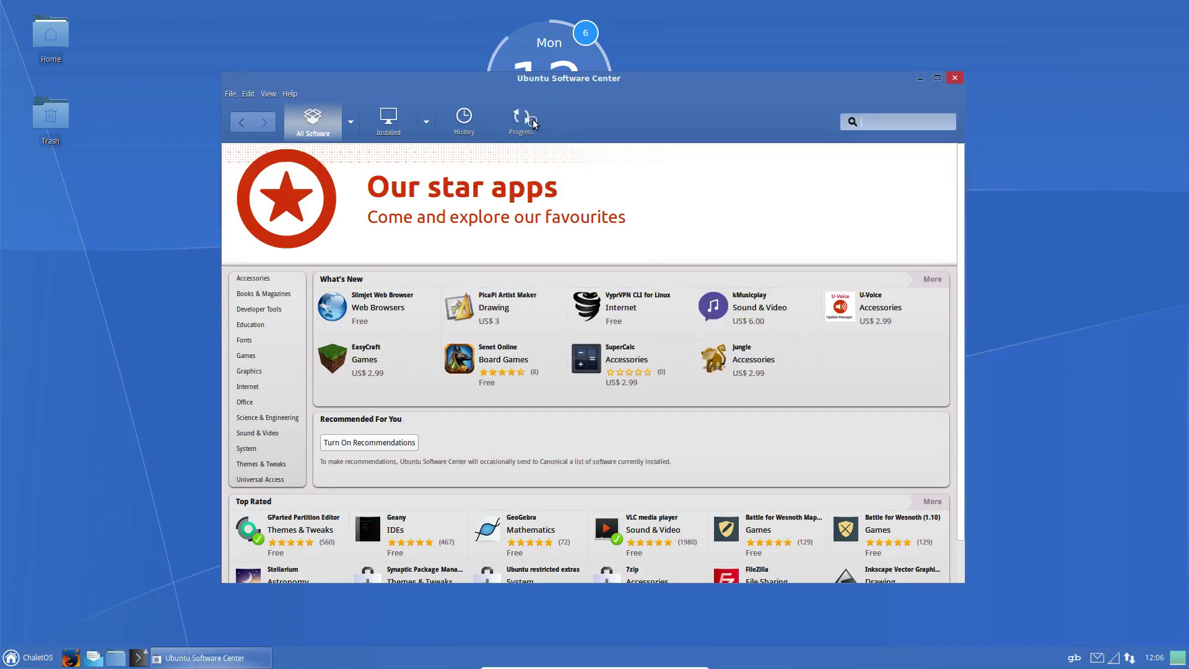
{"action": "left_click", "coordinate": [523, 121]}
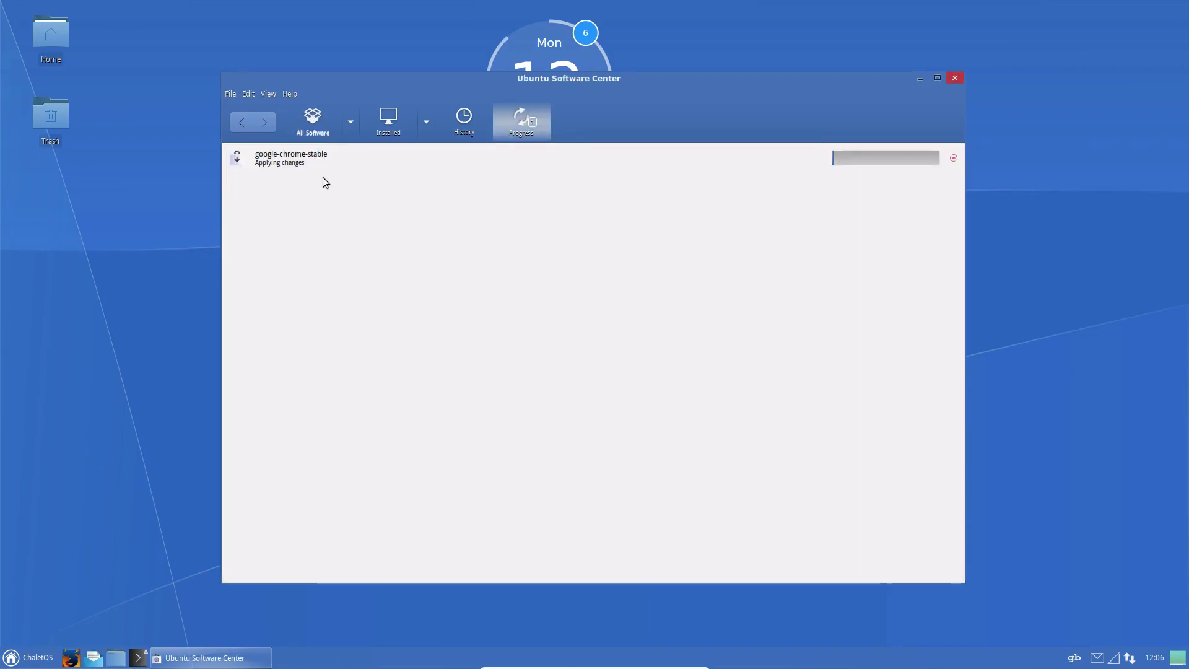
Step: Search for 'open broadcaster softwarew' (OBS), then check the Chrome install progress again
{"action": "left_click", "coordinate": [313, 120]}
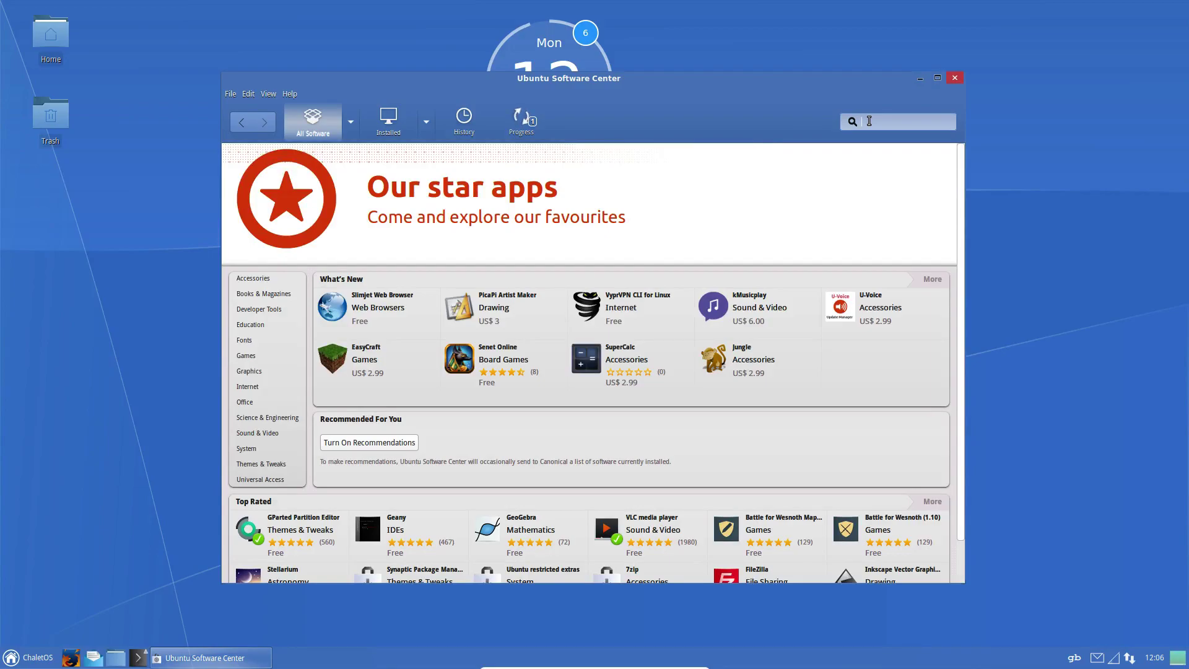
{"action": "left_click", "coordinate": [868, 120]}
{"action": "type", "text": "obs"}
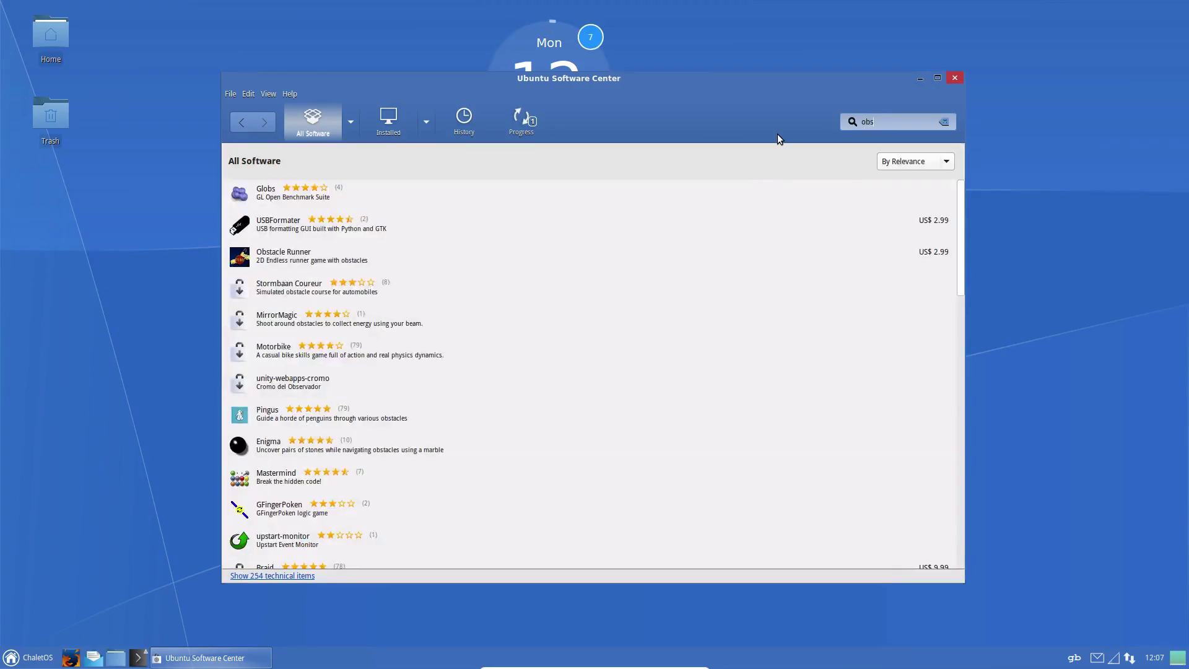
{"action": "key", "text": "BackSpace"}
{"action": "key", "text": "BackSpace"}
{"action": "type", "text": "pen "}
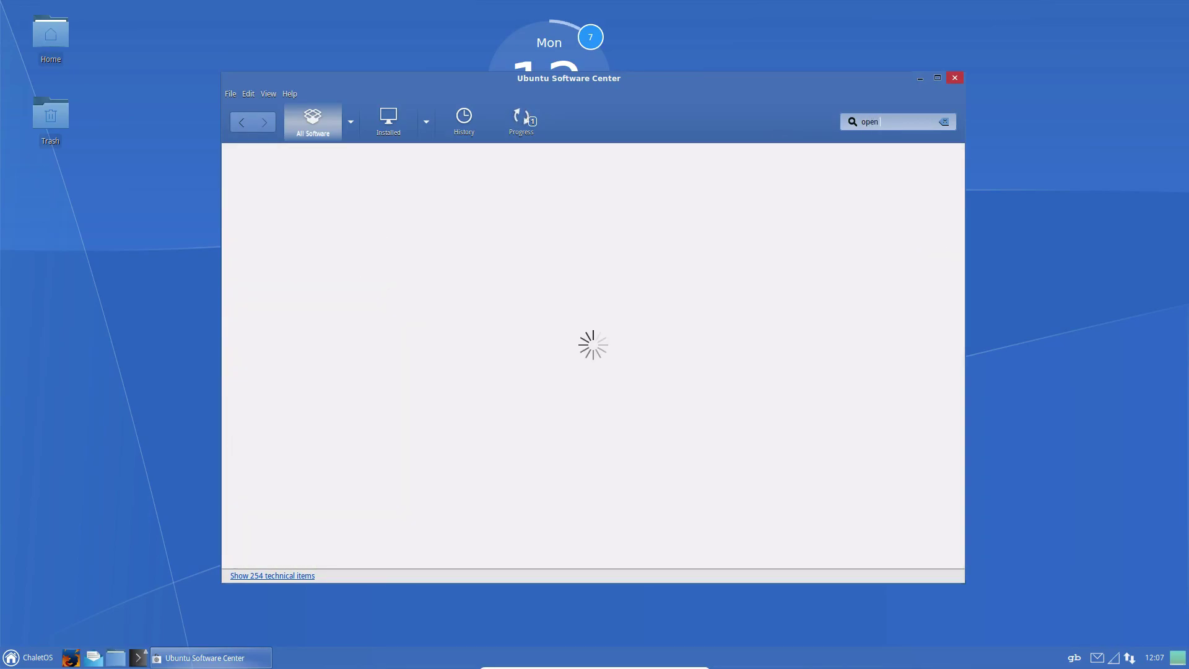
{"action": "type", "text": "broadcaster soft"}
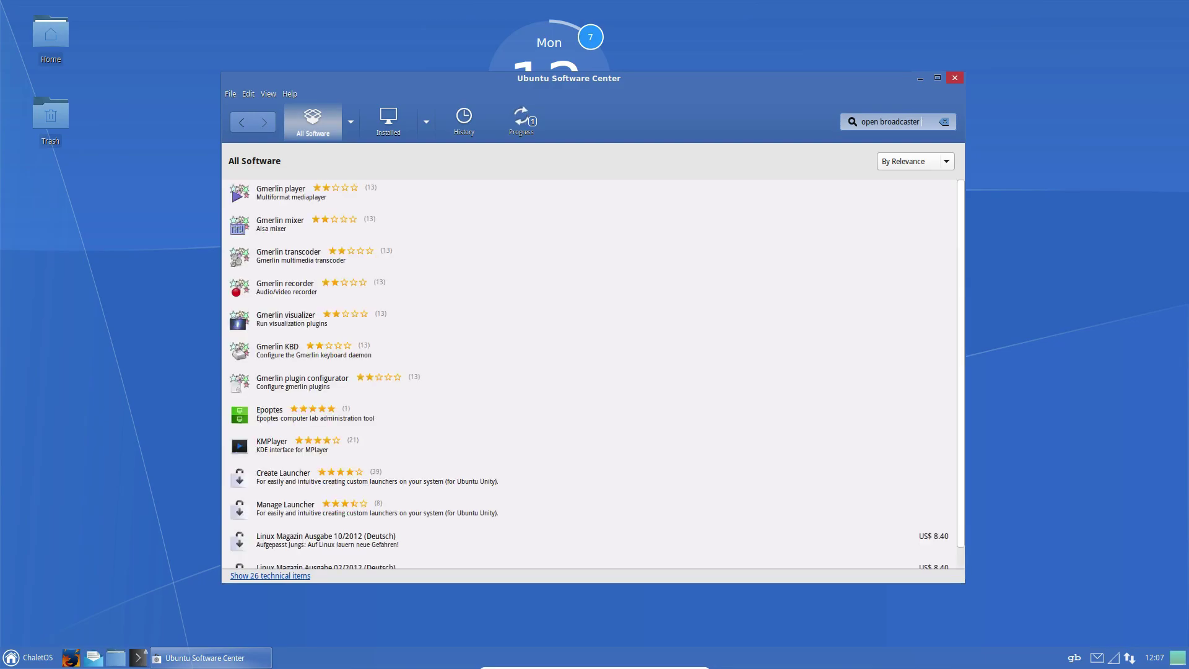
{"action": "type", "text": "warew"}
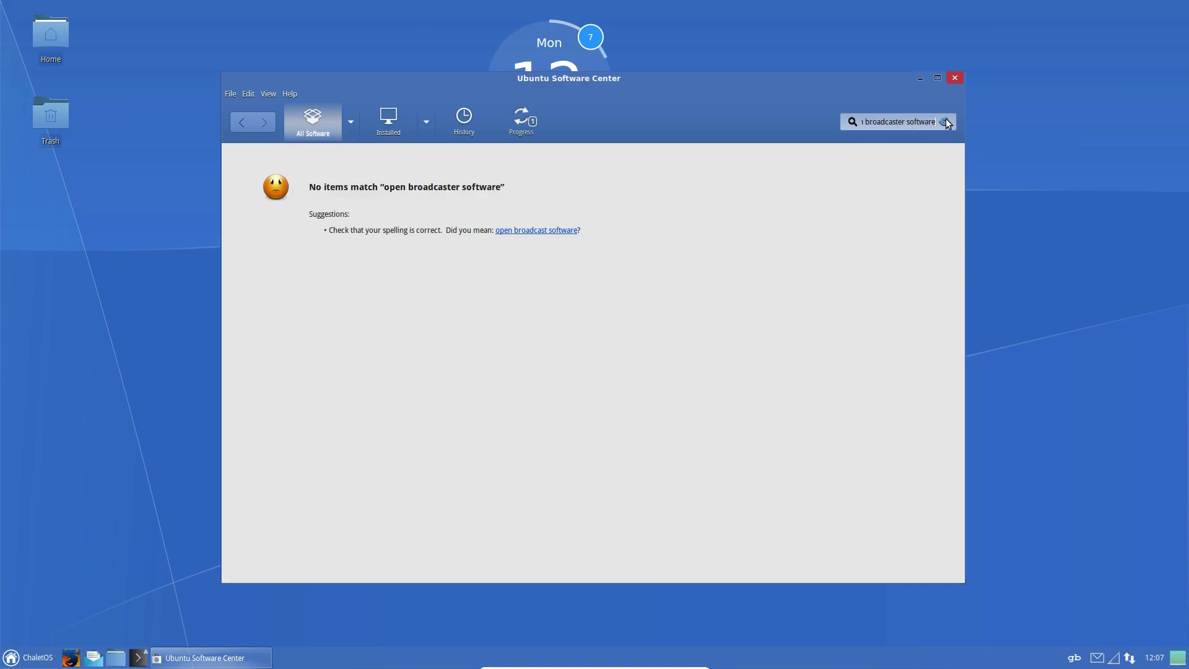
{"action": "left_click", "coordinate": [945, 122]}
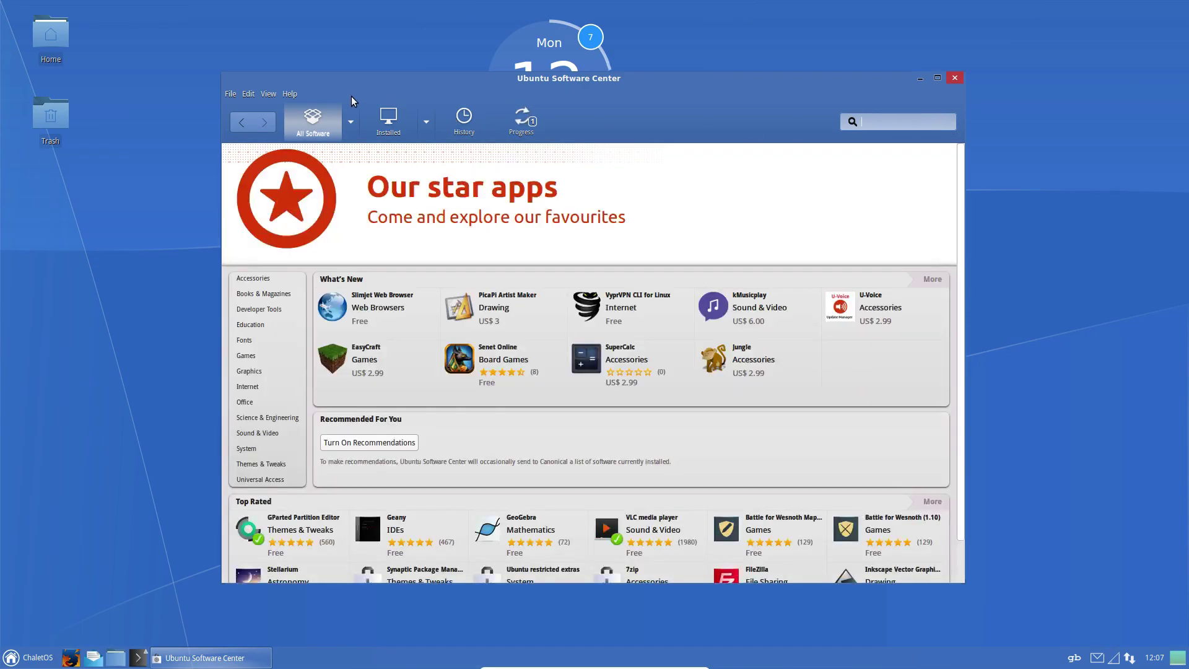
{"action": "left_click", "coordinate": [518, 119]}
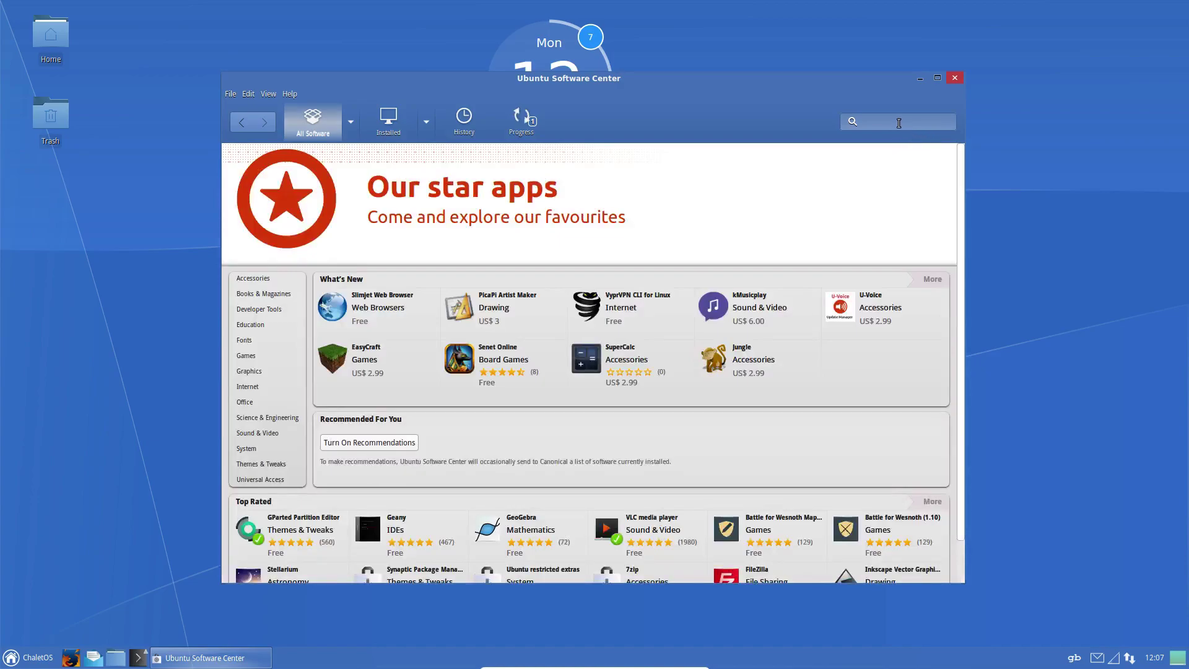
Step: Search for spotify, then return to the Progress page for the Chrome install
{"action": "left_click", "coordinate": [904, 122]}
{"action": "type", "text": "spotify"}
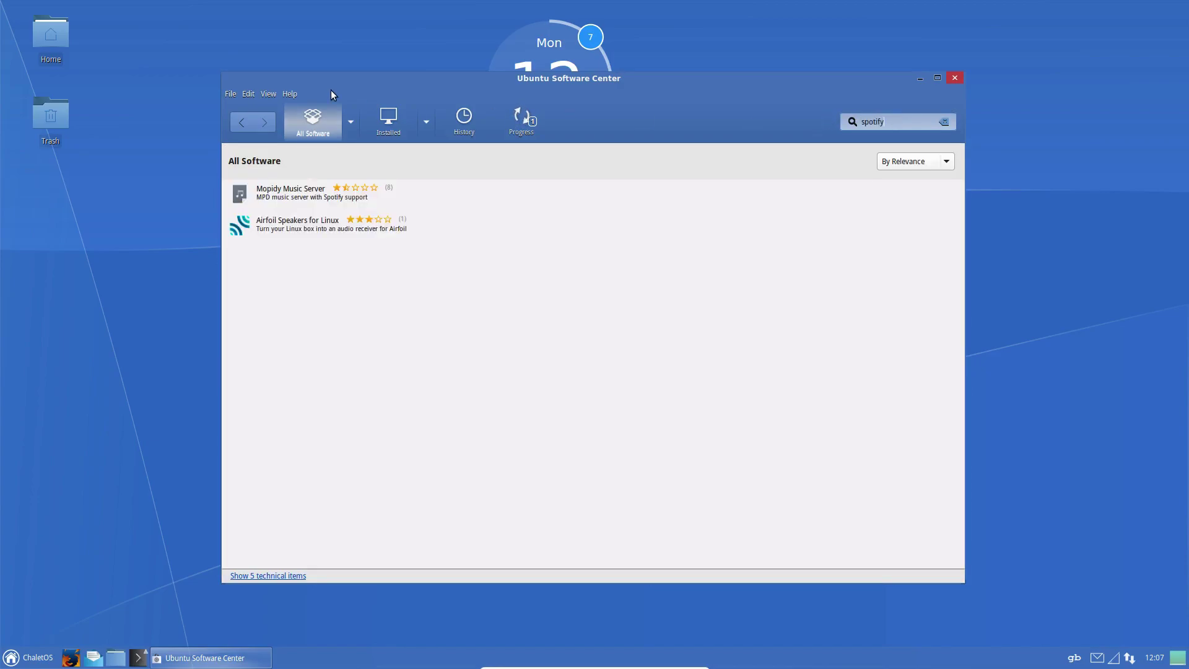
{"action": "key", "text": "BackSpace"}
{"action": "key", "text": "BackSpace"}
{"action": "key", "text": "BackSpace"}
{"action": "key", "text": "BackSpace"}
{"action": "key", "text": "BackSpace"}
{"action": "key", "text": "BackSpace"}
{"action": "key", "text": "BackSpace"}
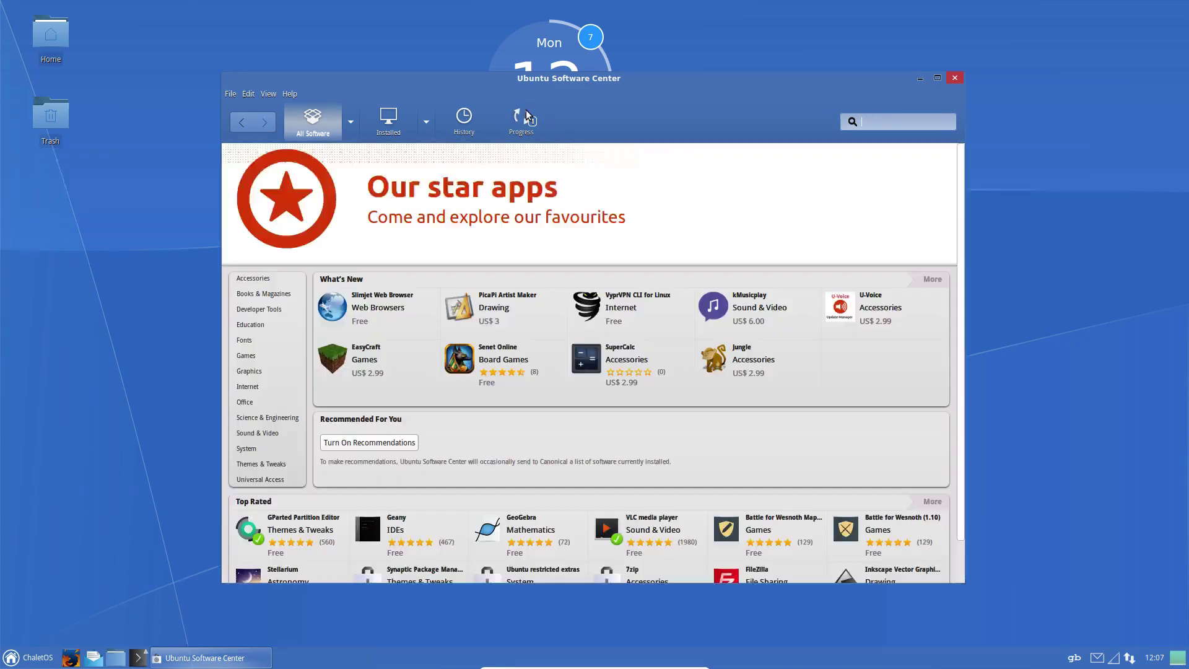
{"action": "left_click", "coordinate": [548, 122]}
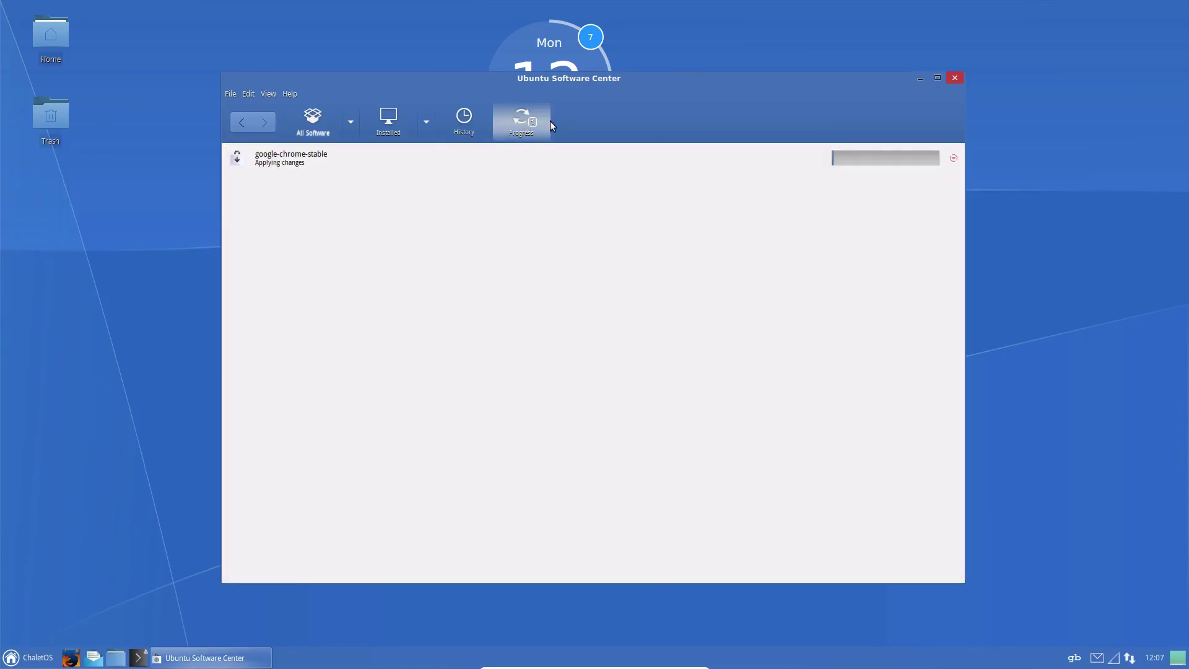
Step: Open a terminal, type 'sudo apt-get install spotify' without running it, and close the terminal
{"action": "left_click", "coordinate": [920, 79]}
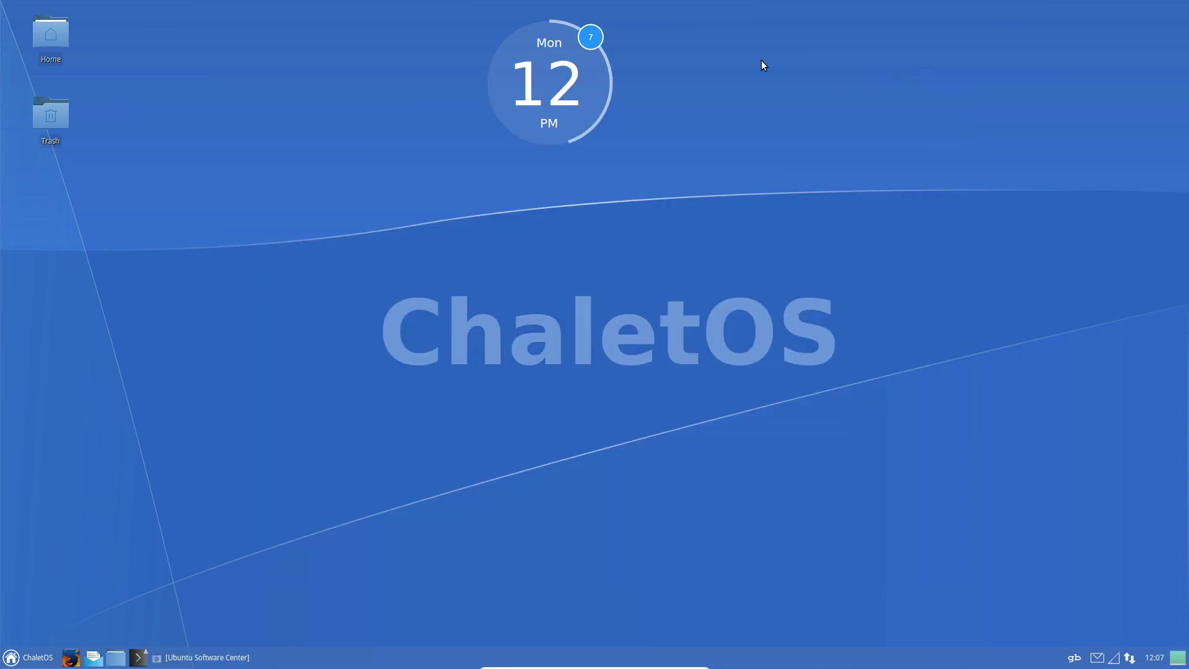
{"action": "left_click", "coordinate": [134, 665]}
{"action": "left_click", "coordinate": [220, 577]}
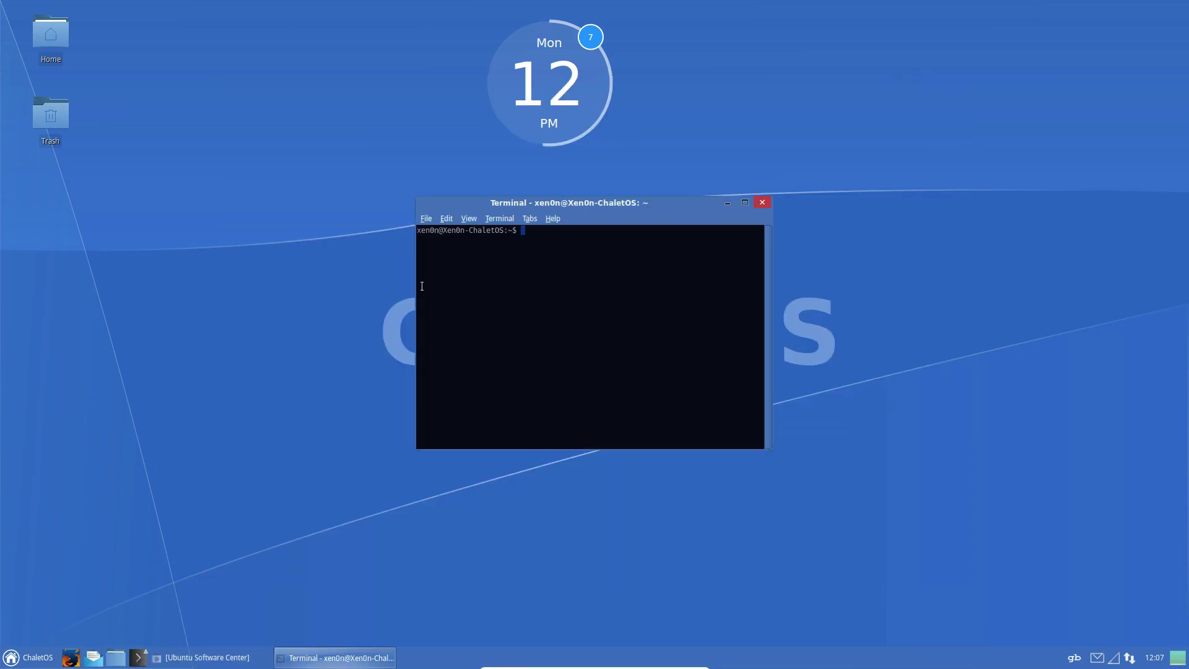
{"action": "type", "text": "sudo apt-get install spotify"}
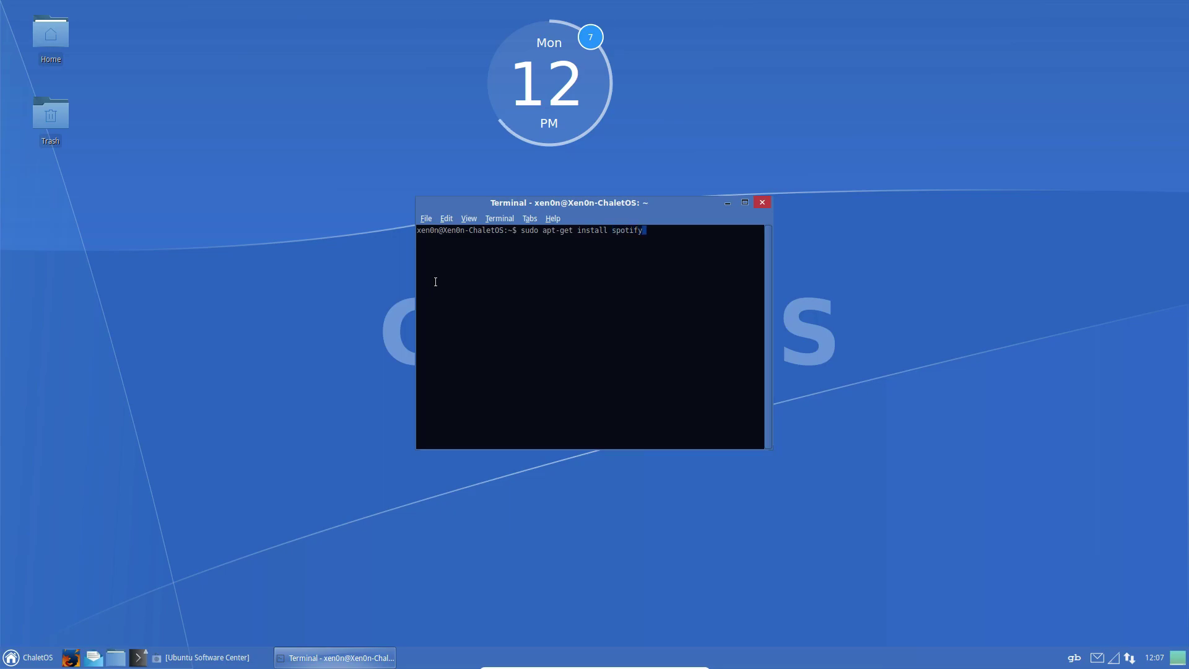
{"action": "left_click", "coordinate": [763, 202]}
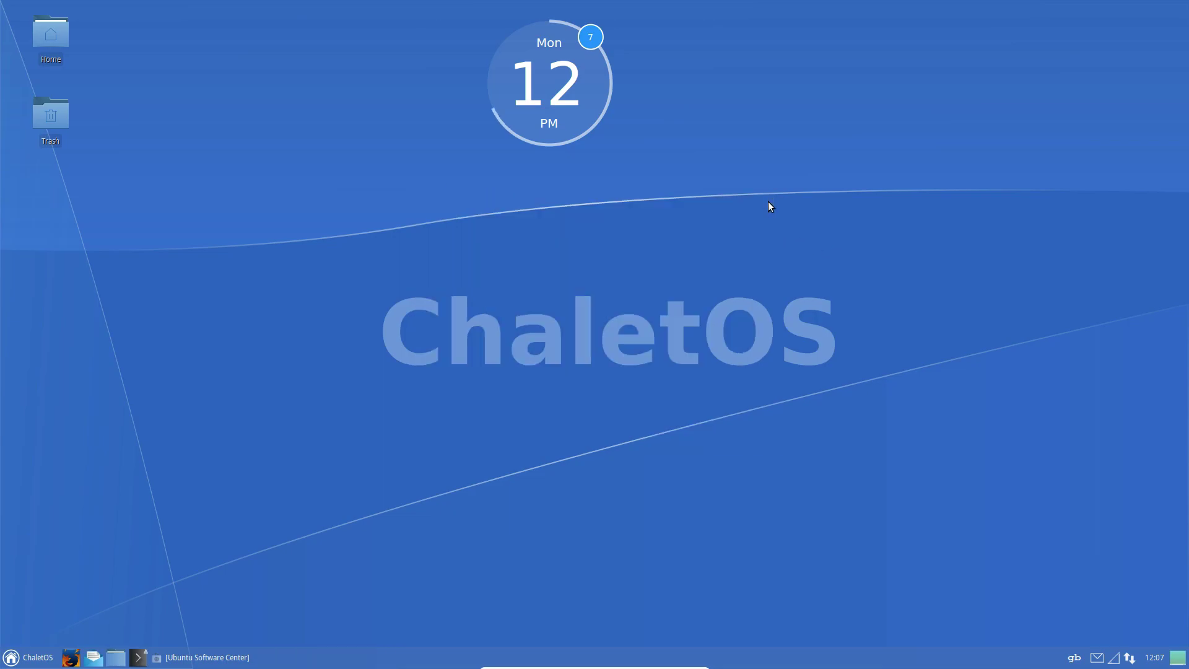
Step: Restore the minimised Software Center window showing Chrome's installation progress
{"action": "left_click", "coordinate": [207, 657]}
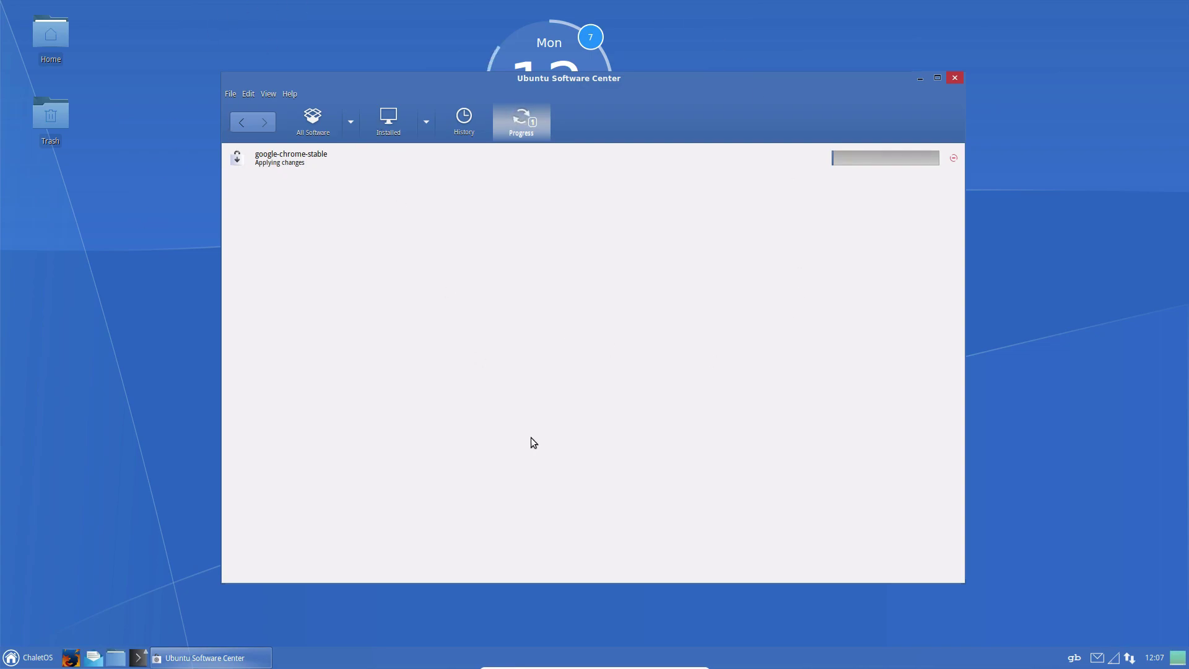
{"action": "mouse_move", "coordinate": [684, 664]}
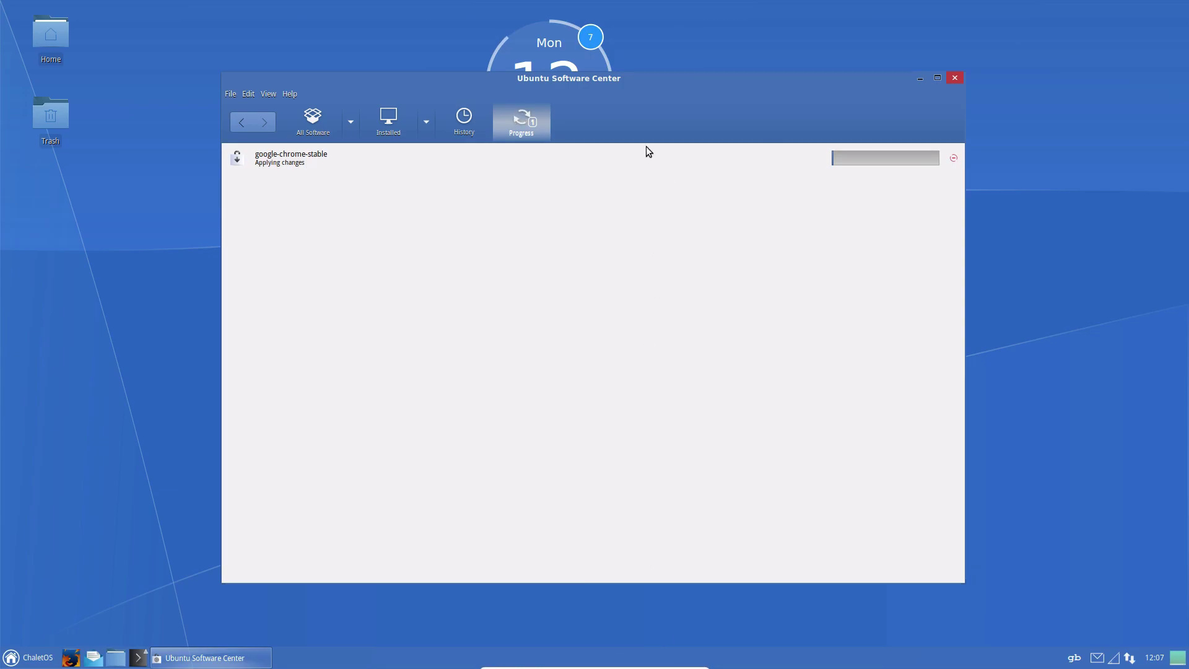